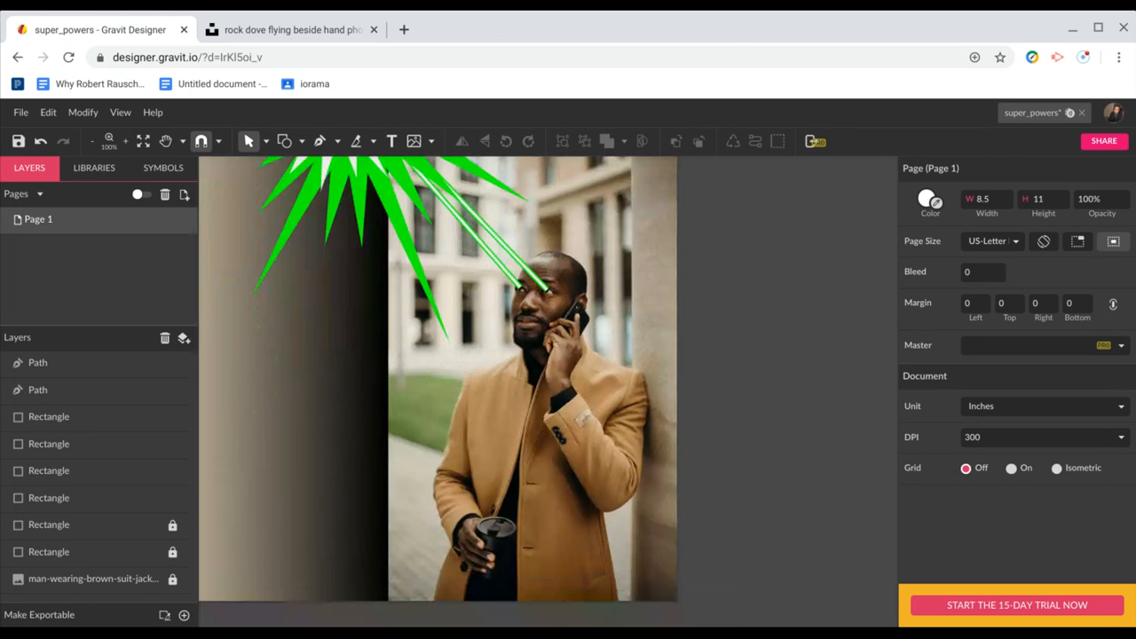
- Group the two rectangles that form the upper laser beam ending at the man's eye nearer the phone
{"action": "scroll", "coordinate": [438, 393], "scroll_direction": "up", "scroll_amount": 3}
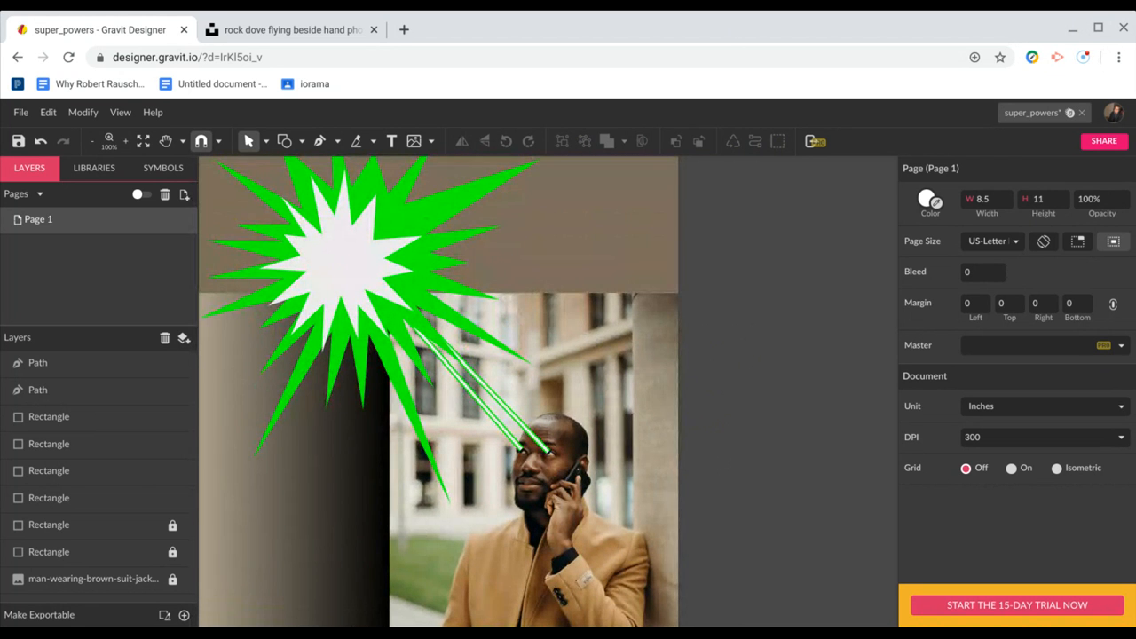
{"action": "scroll", "coordinate": [437, 393], "scroll_direction": "left", "scroll_amount": 1}
{"action": "scroll", "coordinate": [437, 392], "scroll_direction": "up", "scroll_amount": 1}
{"action": "scroll", "coordinate": [437, 393], "scroll_direction": "left", "scroll_amount": 1}
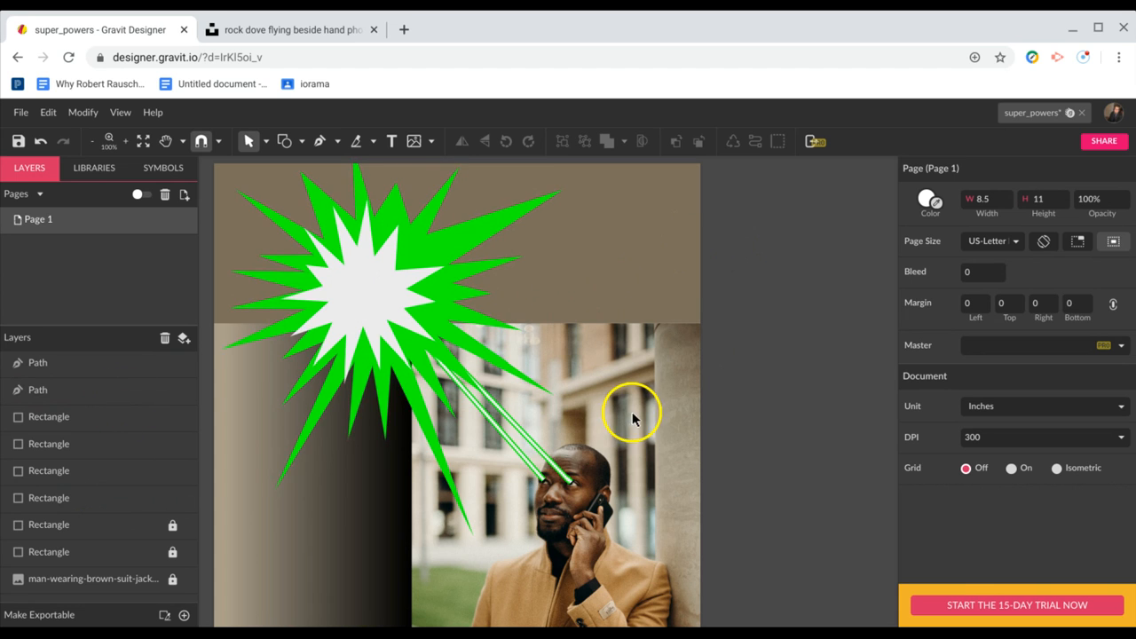
{"action": "left_click_drag", "start_coordinate": [533, 427], "coordinate": [549, 472]}
{"action": "left_click", "coordinate": [550, 435]}
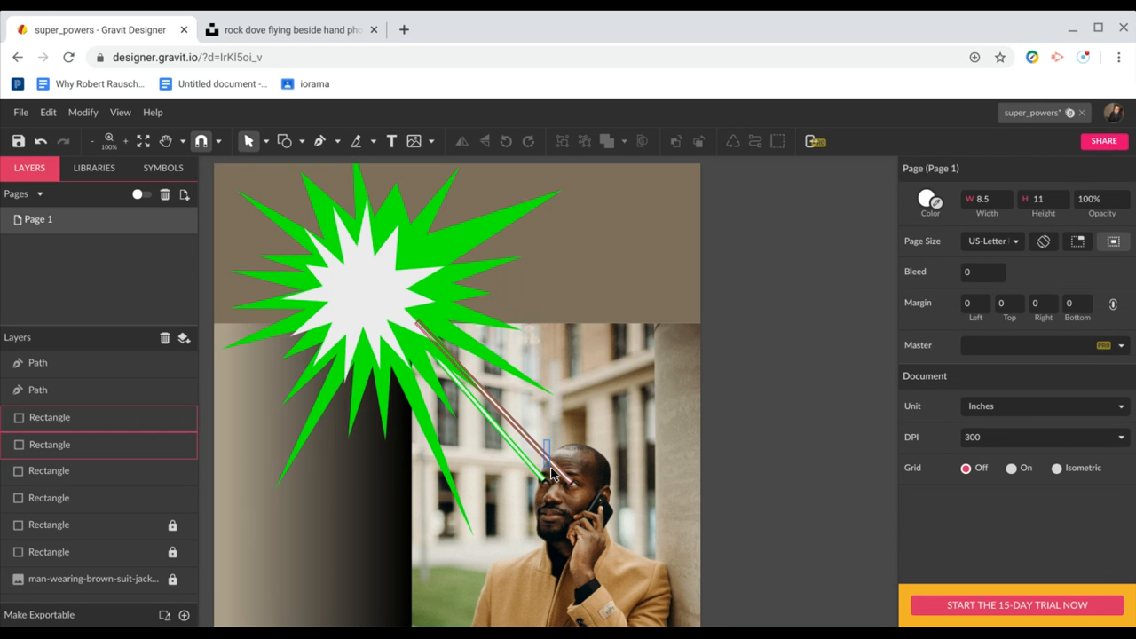
{"action": "left_click", "coordinate": [550, 475]}
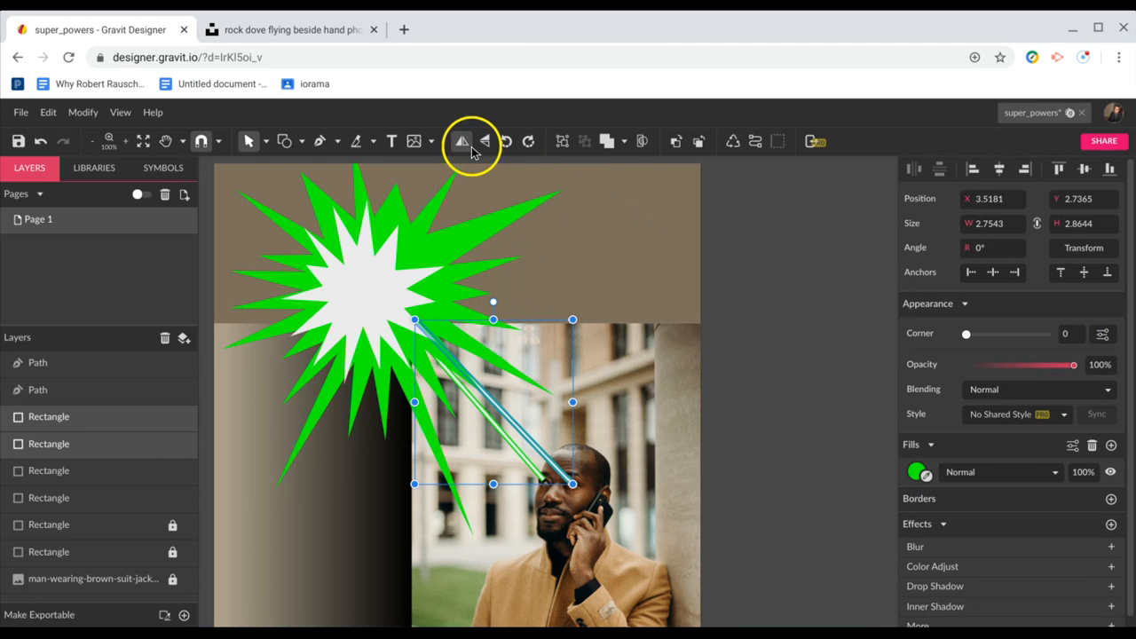
{"action": "left_click", "coordinate": [561, 143]}
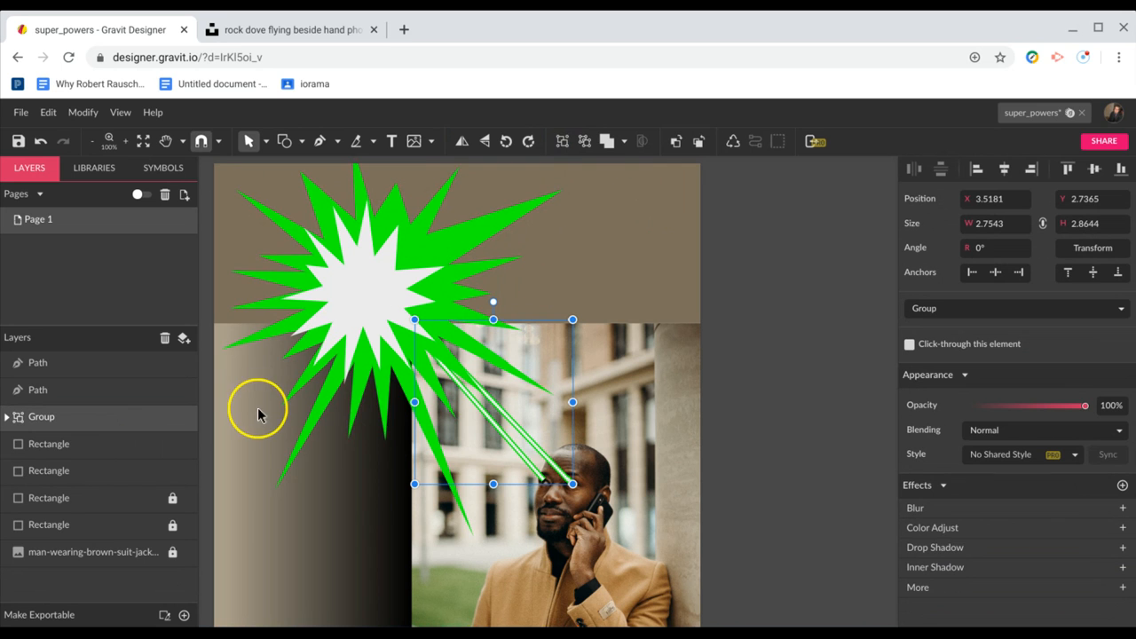
- Rename the new beam group as Right Eye
{"action": "double_click", "coordinate": [123, 425]}
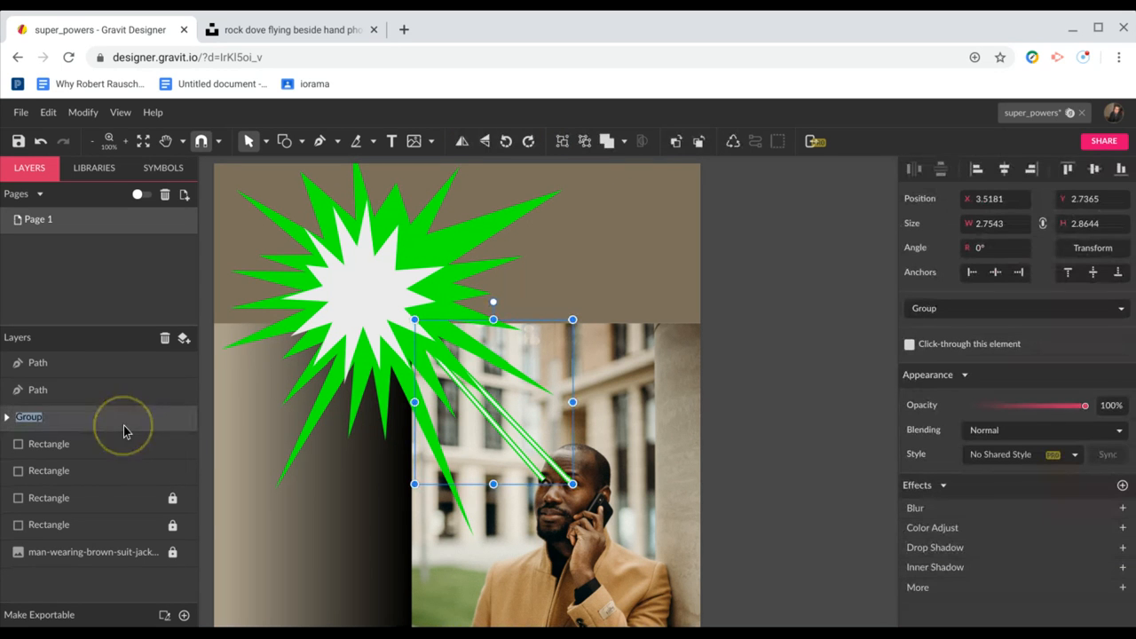
{"action": "key", "text": "BackSpace"}
{"action": "type", "text": "R"}
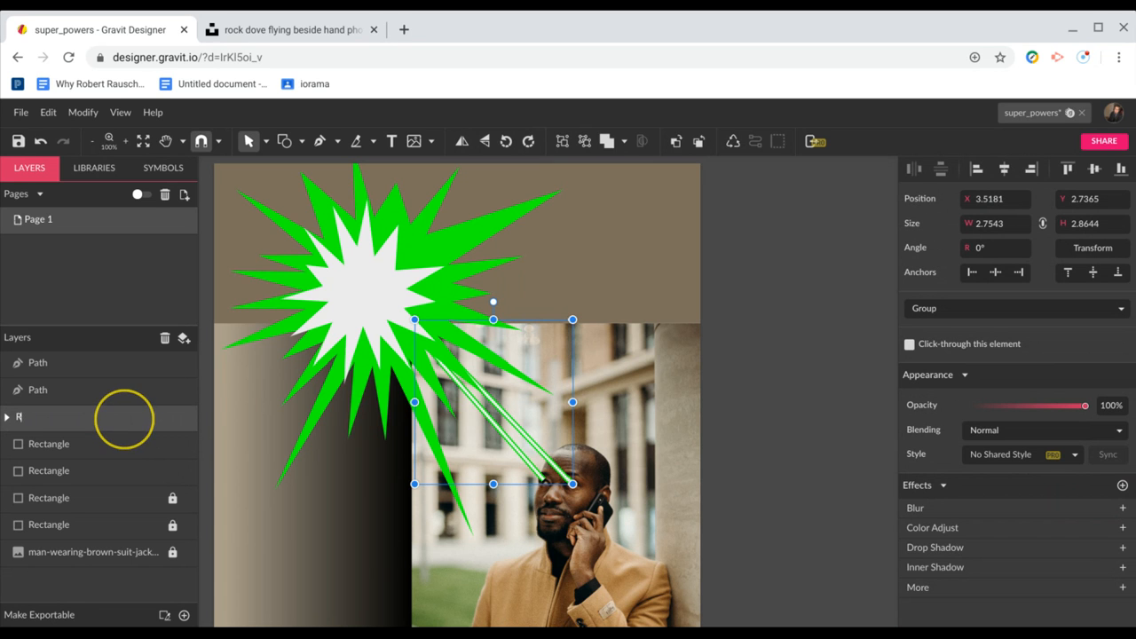
{"action": "type", "text": "ight"}
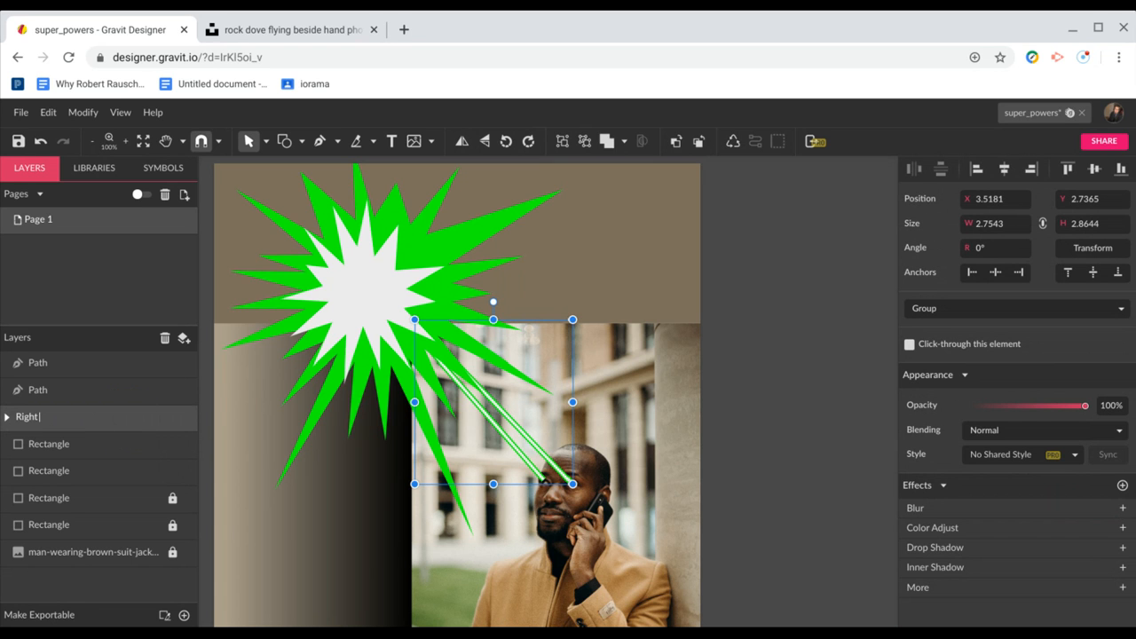
{"action": "type", "text": " Eye"}
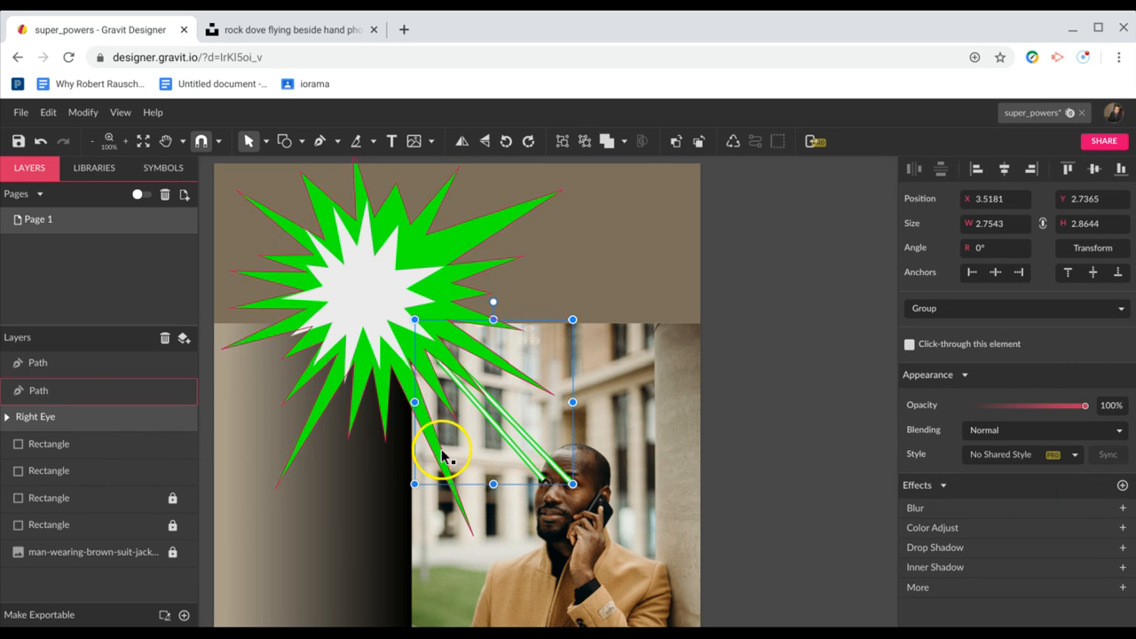
- Group the Right Eye group together with the two rectangles of the other laser beam
{"action": "left_click", "coordinate": [476, 440]}
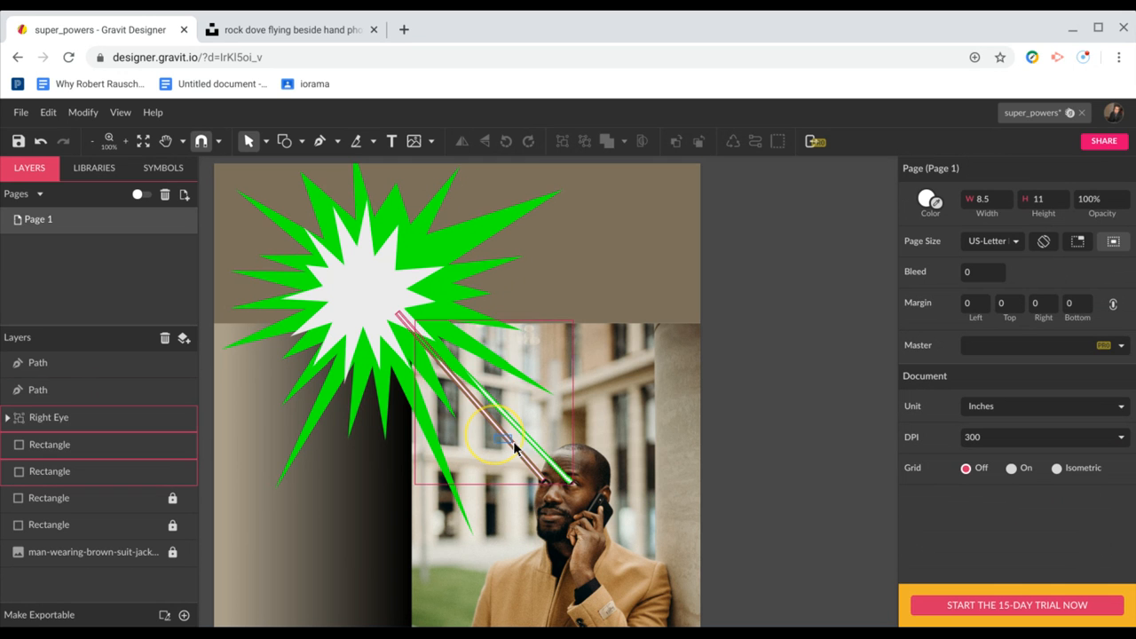
{"action": "left_click", "coordinate": [515, 443]}
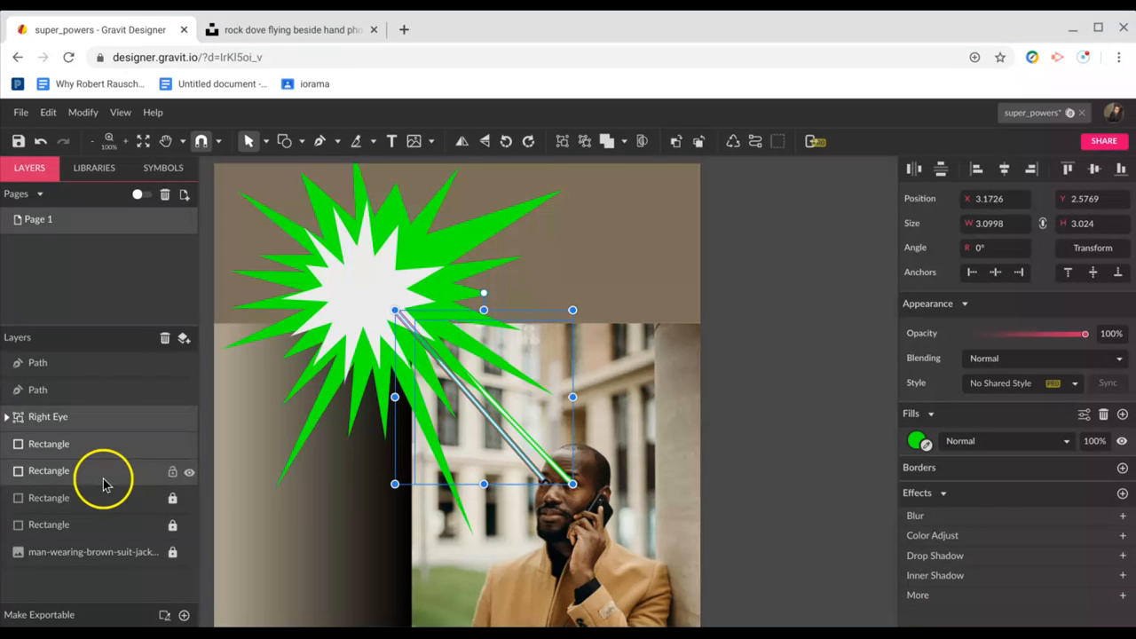
{"action": "left_click", "coordinate": [541, 509]}
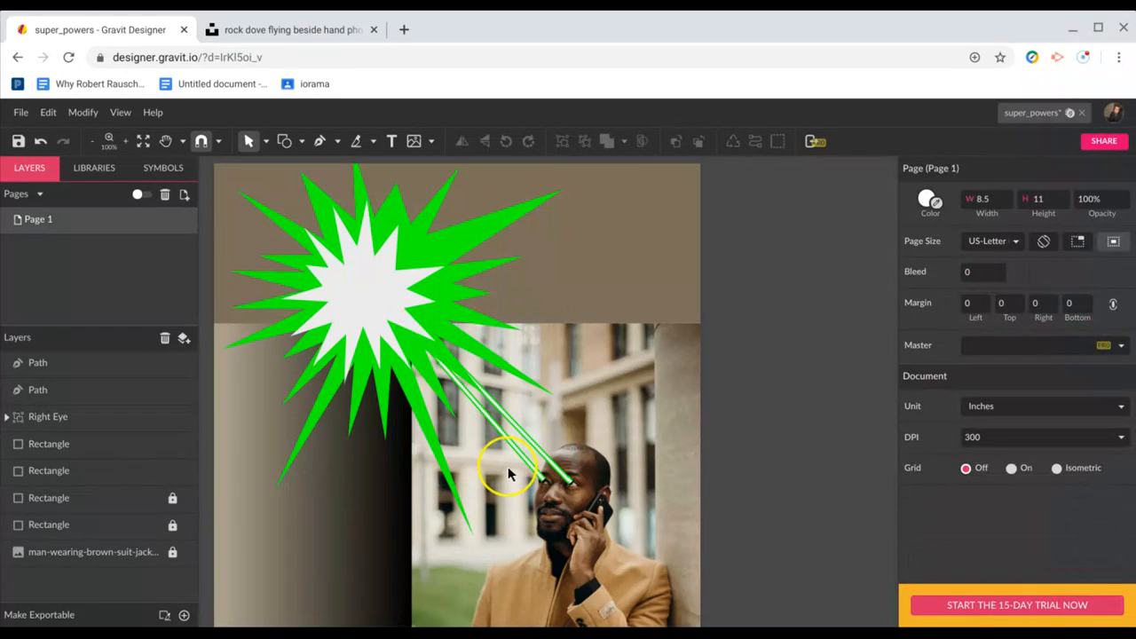
{"action": "left_click", "coordinate": [541, 479]}
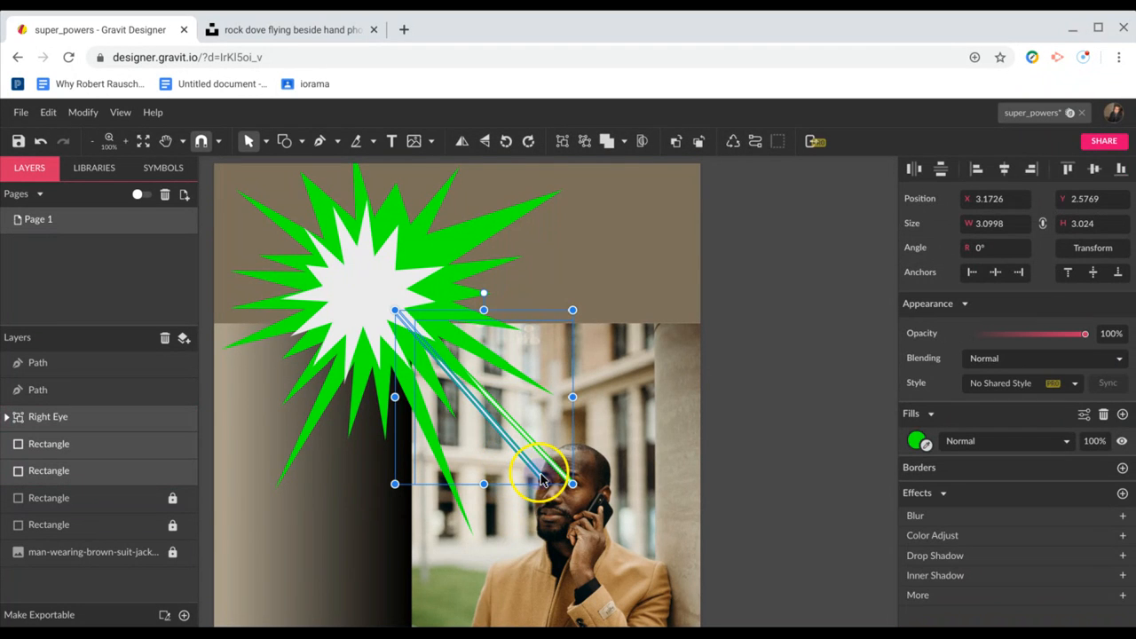
{"action": "left_click", "coordinate": [484, 515]}
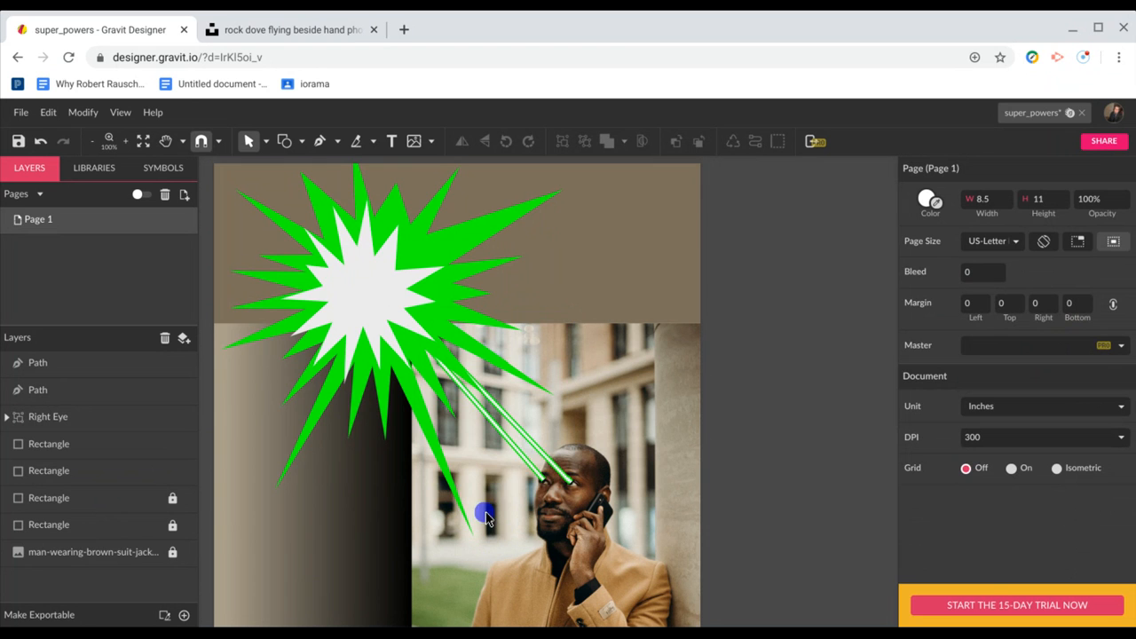
{"action": "left_click", "coordinate": [521, 463]}
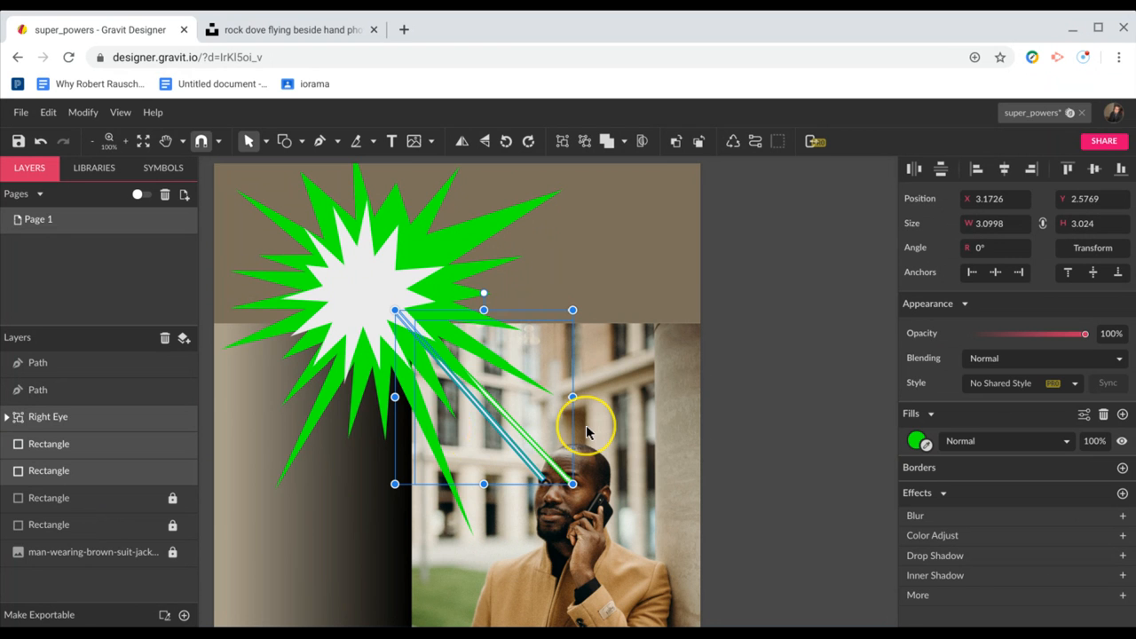
{"action": "left_click", "coordinate": [563, 141]}
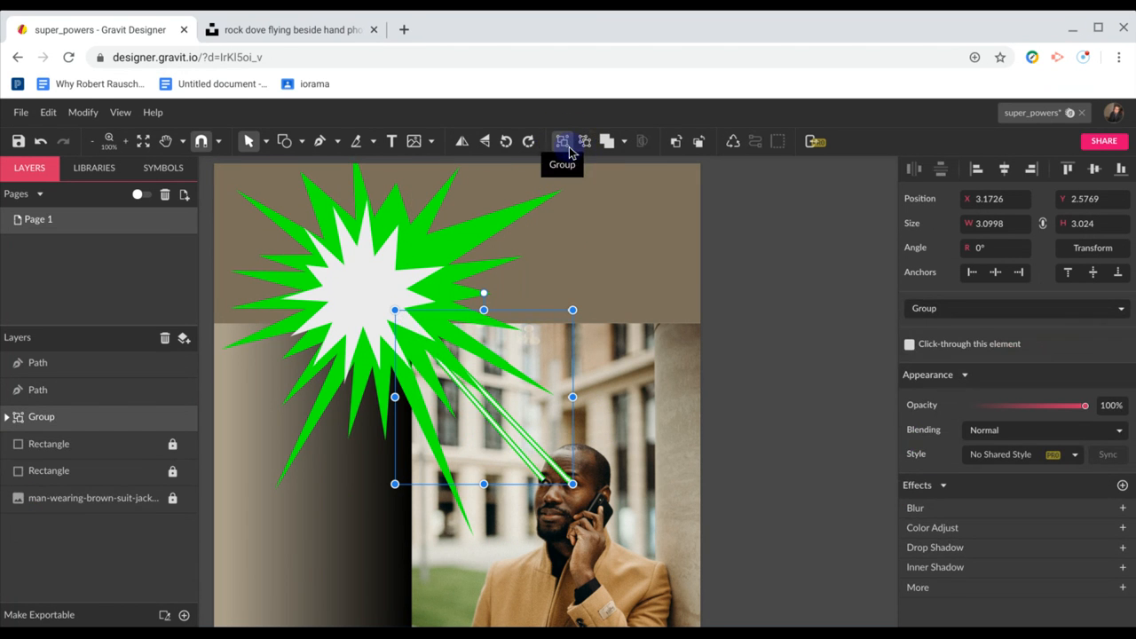
- Rename the combined beam group as laser eyes
{"action": "key", "text": "Escape"}
{"action": "left_click", "coordinate": [101, 426]}
{"action": "left_click", "coordinate": [100, 419]}
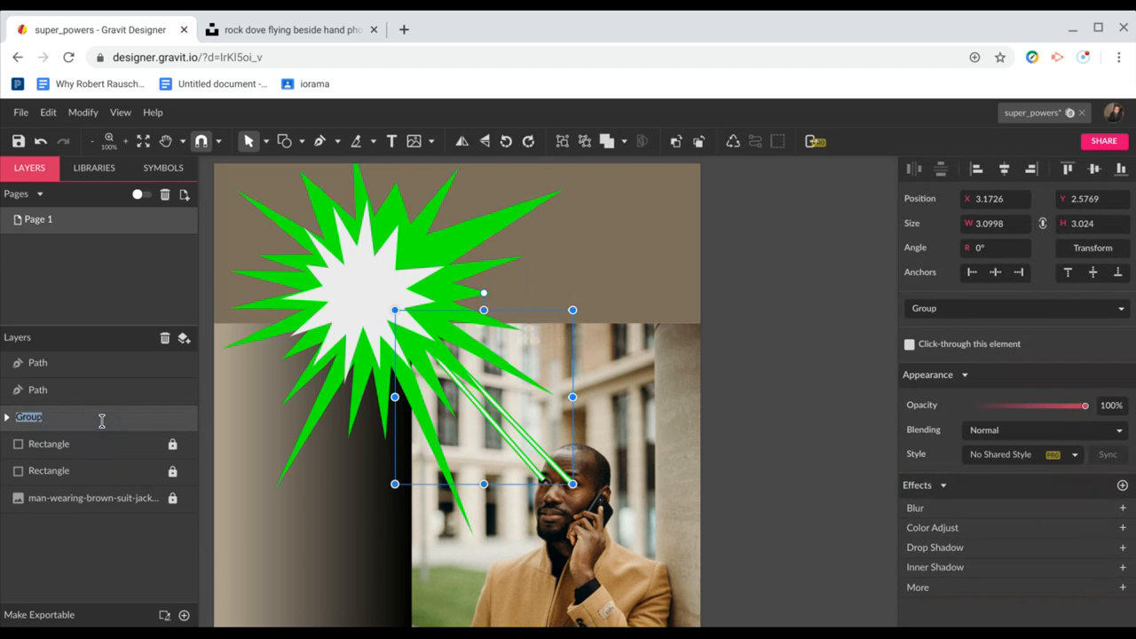
{"action": "key", "text": "BackSpace"}
{"action": "type", "text": "K"}
{"action": "type", "text": "aser"}
{"action": "type", "text": " eyes"}
- Group the green and white starburst paths, leaving the laser eyes group out of the selection
{"action": "left_click", "coordinate": [97, 391]}
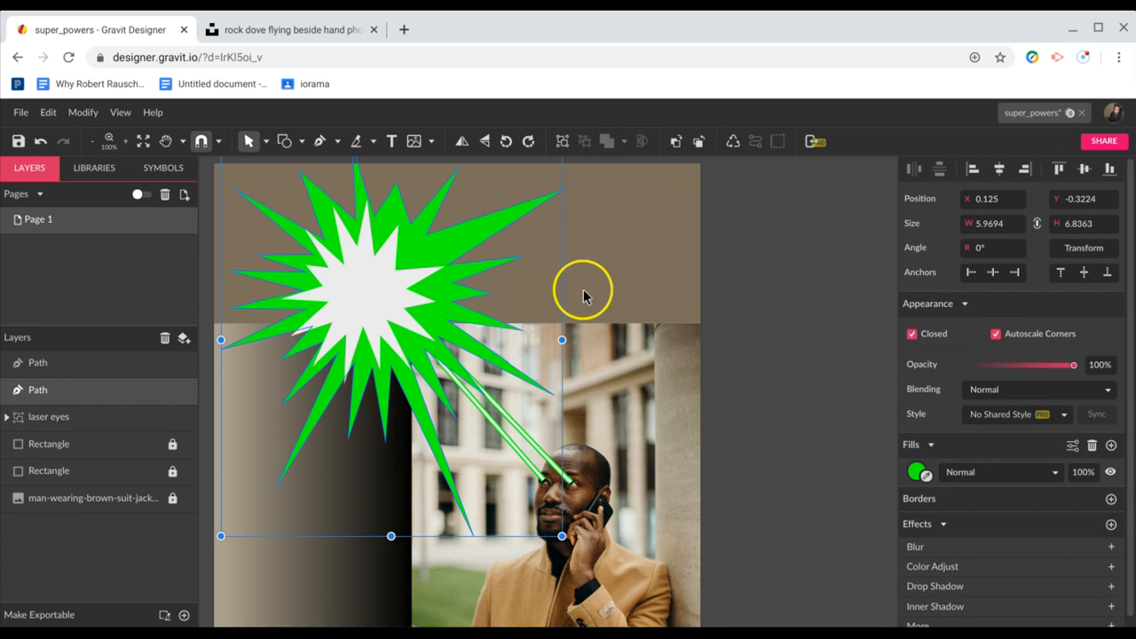
{"action": "scroll", "coordinate": [583, 295], "scroll_direction": "up", "scroll_amount": 3}
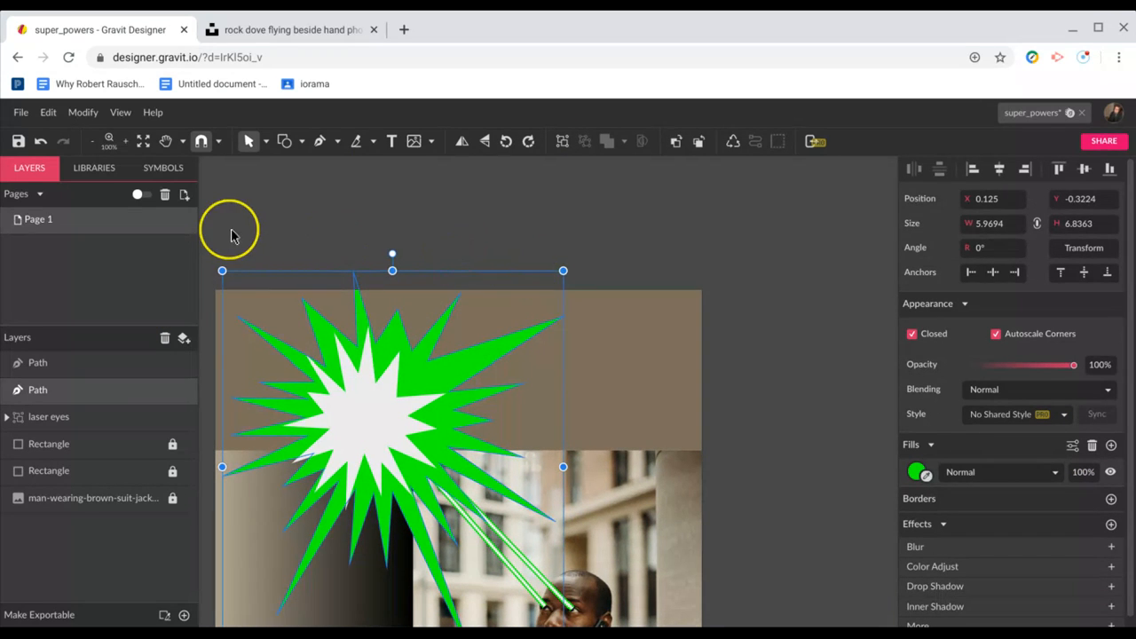
{"action": "left_click_drag", "start_coordinate": [230, 235], "coordinate": [422, 533]}
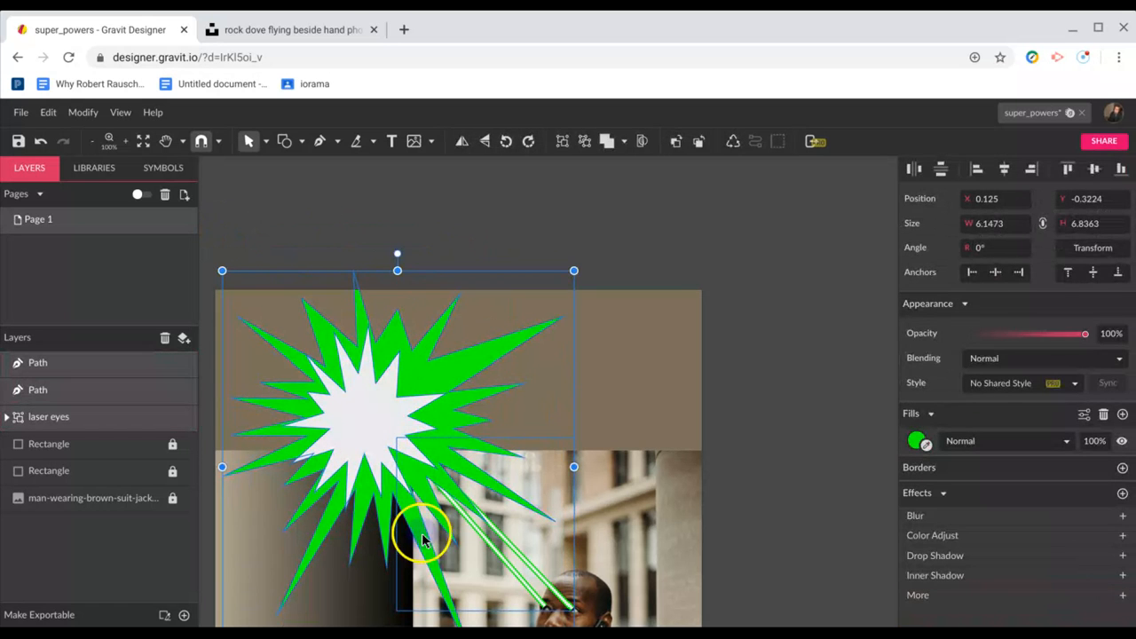
{"action": "left_click", "coordinate": [272, 221]}
{"action": "left_click_drag", "start_coordinate": [264, 229], "coordinate": [347, 426]}
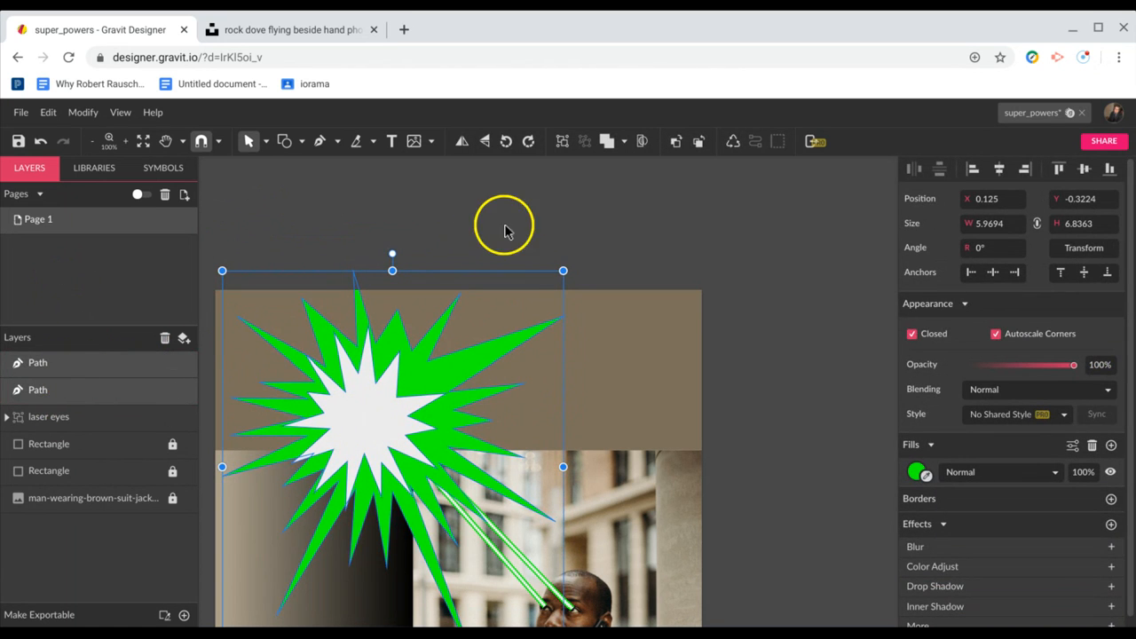
{"action": "left_click", "coordinate": [562, 142]}
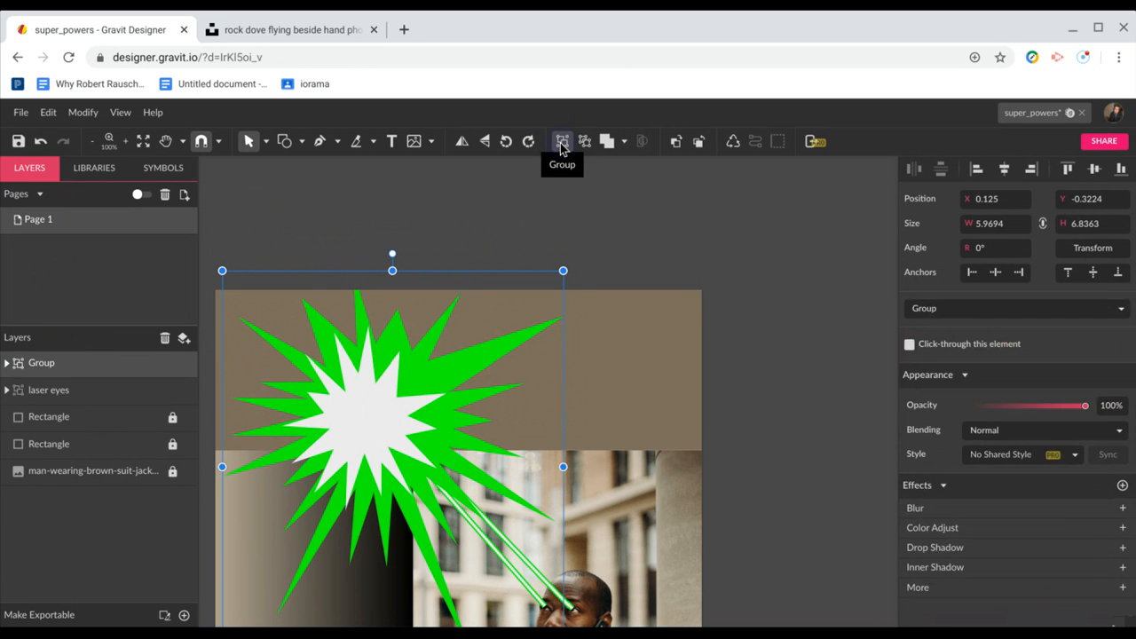
- Rename the starburst group as explosion
{"action": "key", "text": "ctrl+z"}
{"action": "left_click", "coordinate": [91, 365]}
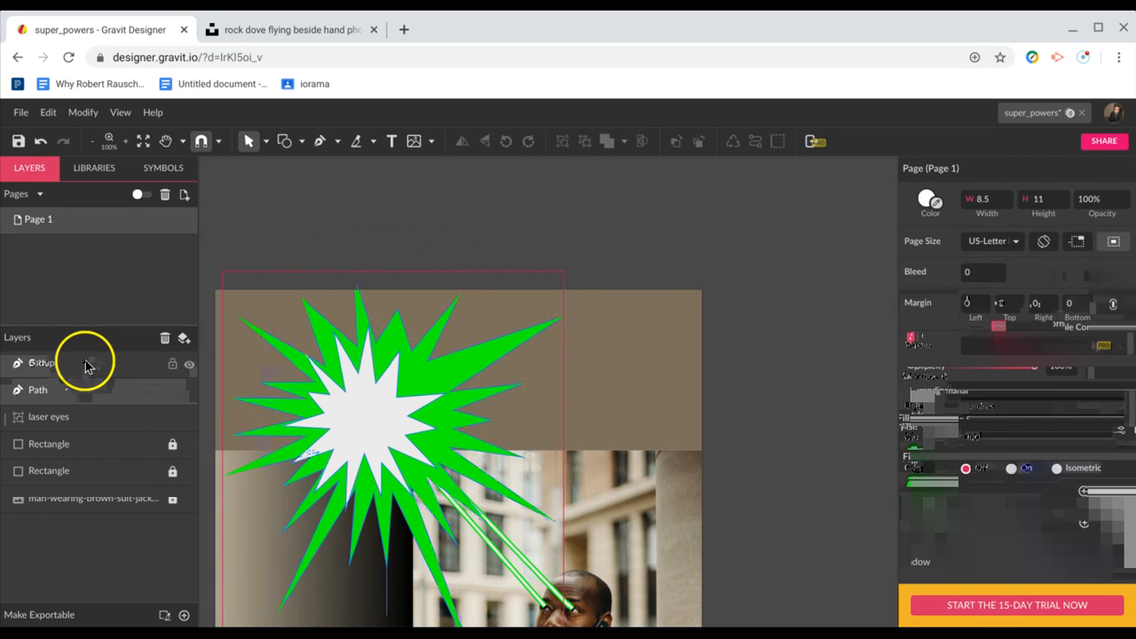
{"action": "double_click", "coordinate": [86, 365]}
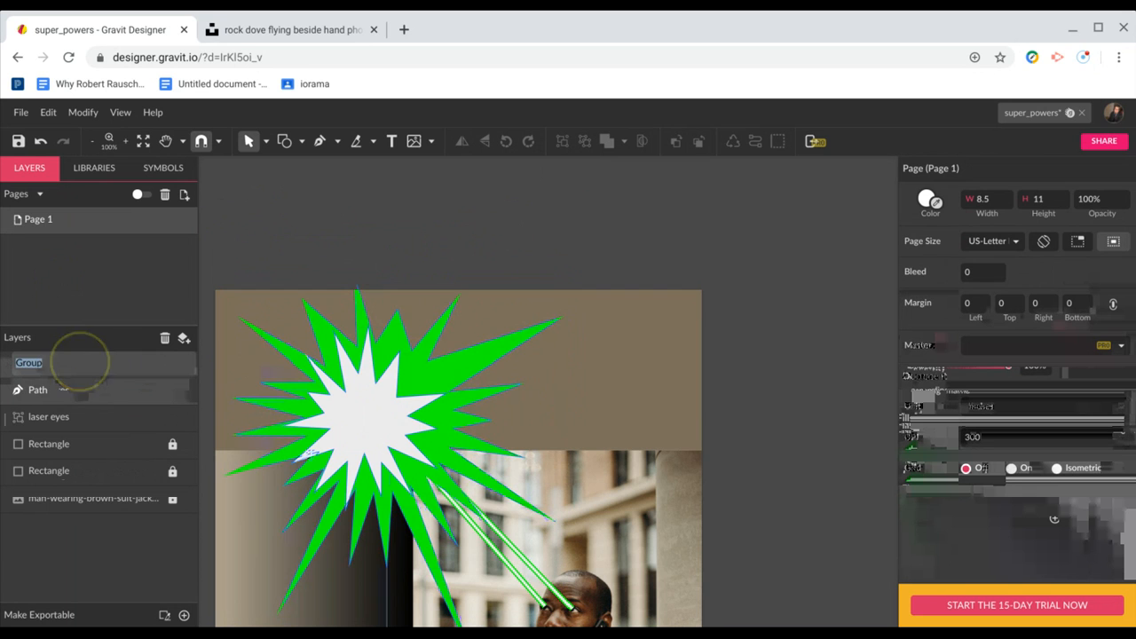
{"action": "type", "text": "explos"}
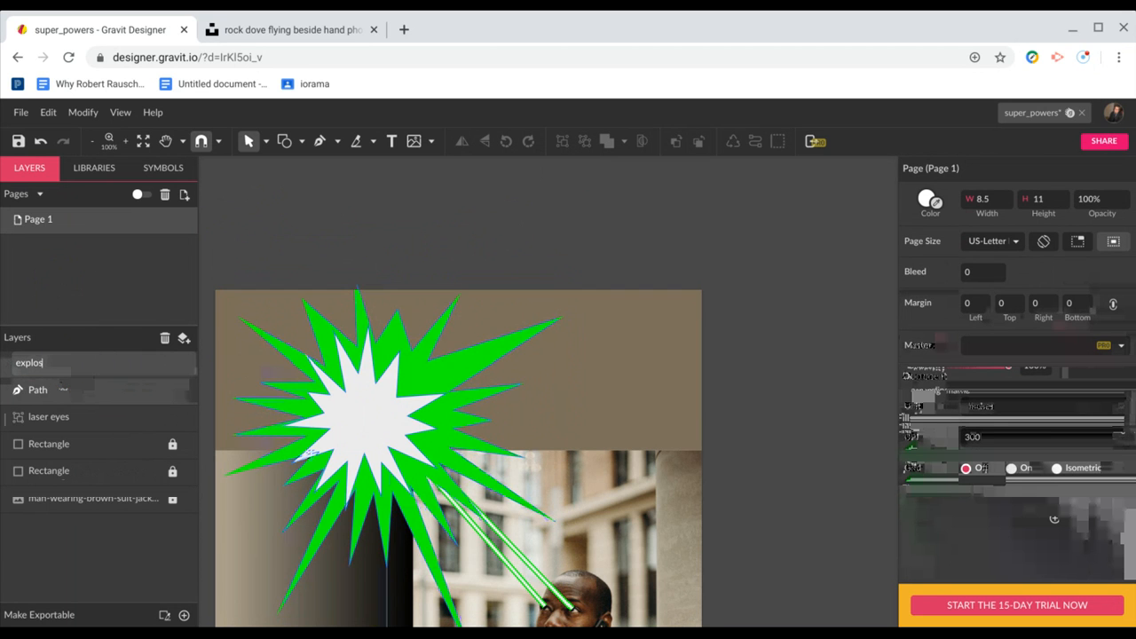
{"action": "type", "text": "ion"}
{"action": "key", "text": "Return"}
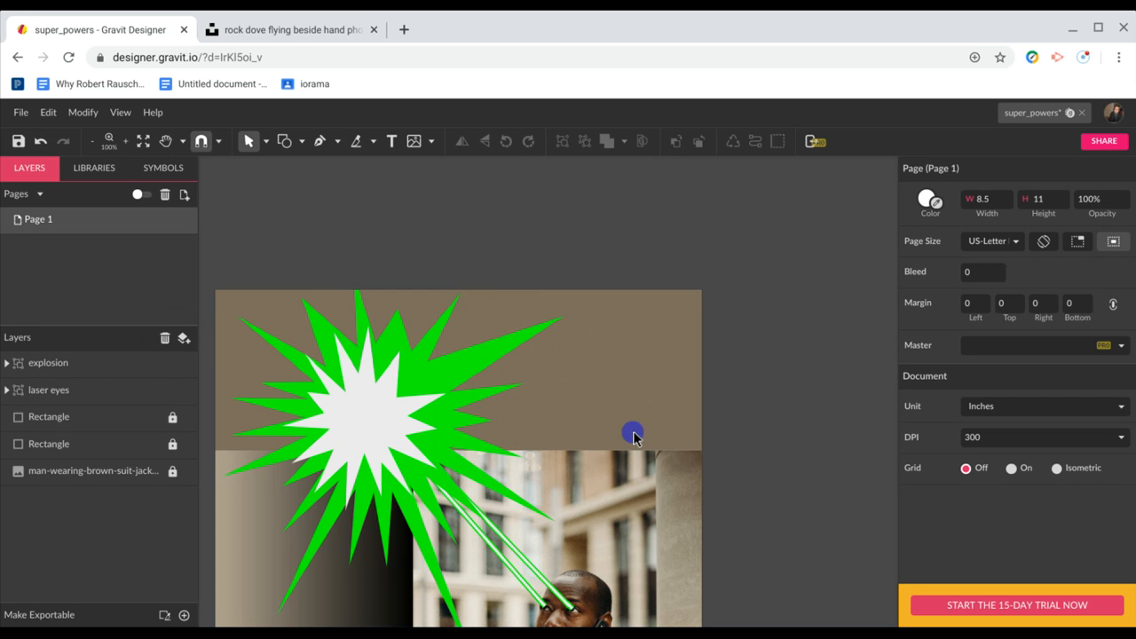
{"action": "scroll", "coordinate": [633, 435], "scroll_direction": "down", "scroll_amount": 3}
{"action": "scroll", "coordinate": [633, 435], "scroll_direction": "left", "scroll_amount": 2}
{"action": "scroll", "coordinate": [633, 434], "scroll_direction": "up", "scroll_amount": 2}
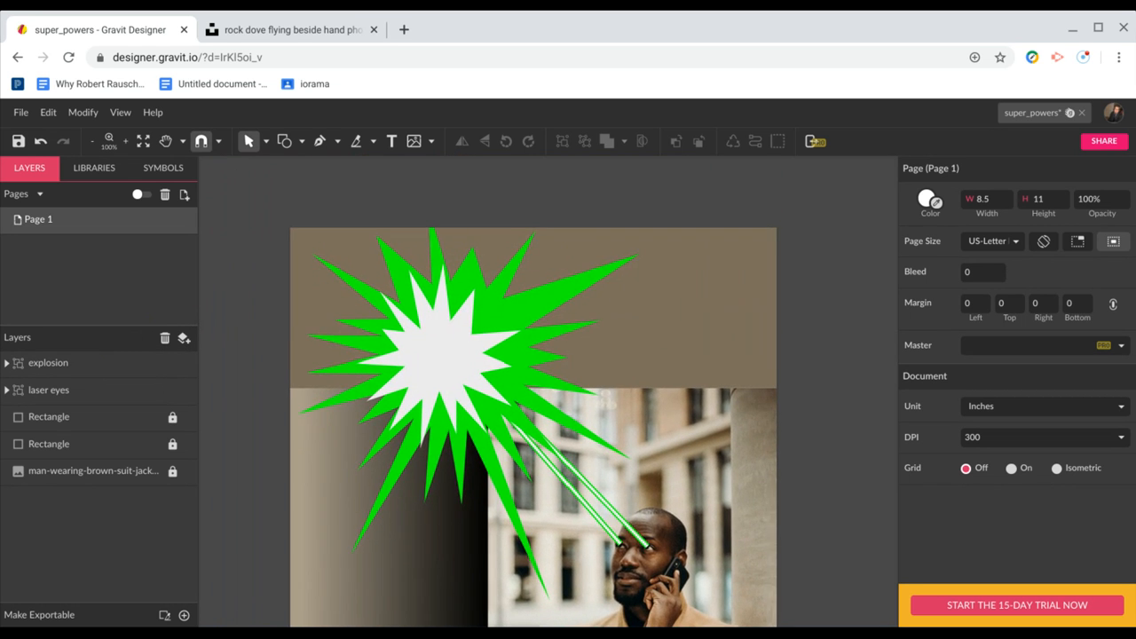
{"action": "scroll", "coordinate": [633, 435], "scroll_direction": "down", "scroll_amount": 2}
{"action": "scroll", "coordinate": [633, 435], "scroll_direction": "right", "scroll_amount": 1}
{"action": "scroll", "coordinate": [493, 393], "scroll_direction": "up", "scroll_amount": 1}
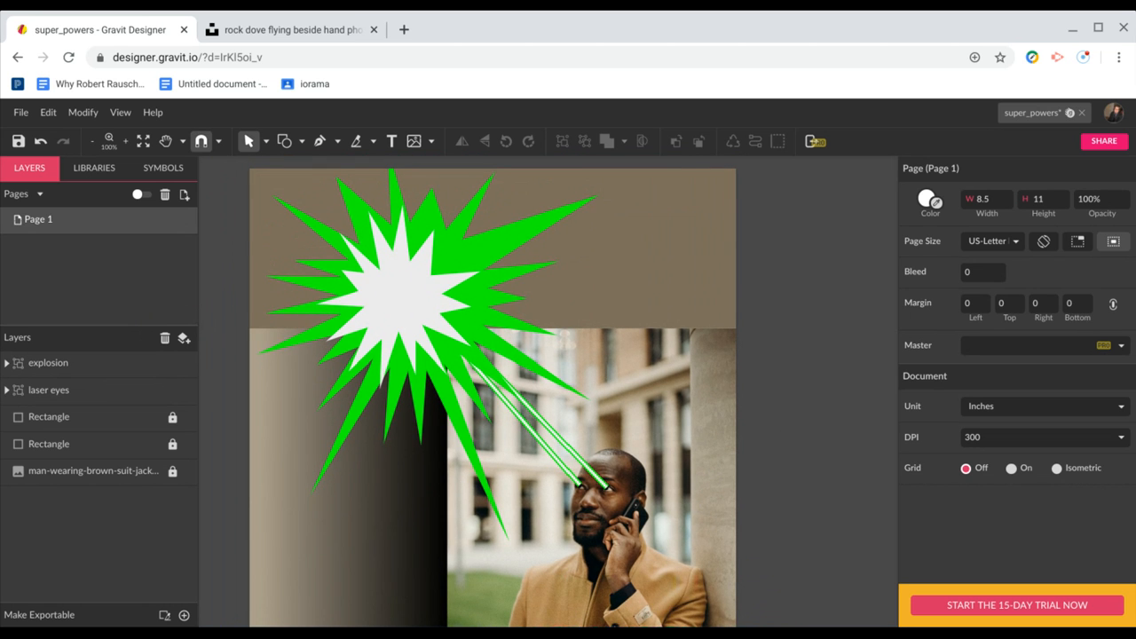
{"action": "scroll", "coordinate": [492, 399], "scroll_direction": "up", "scroll_amount": 1}
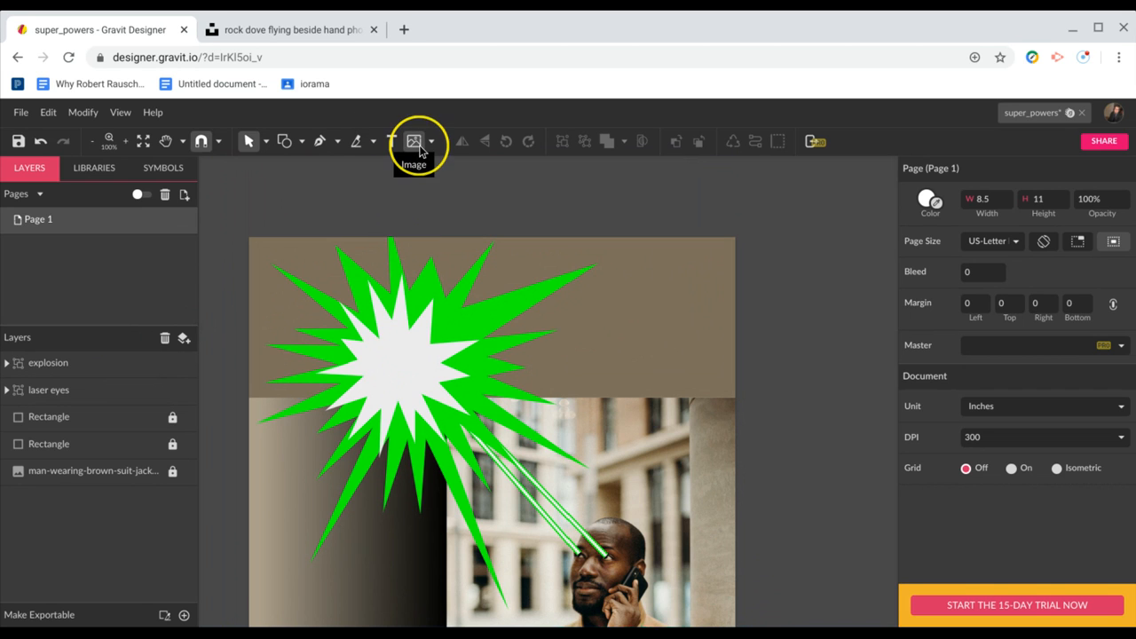
- Create a new design with the US-Letter Portrait (8.5x11 in) paper size
{"action": "left_click", "coordinate": [22, 114]}
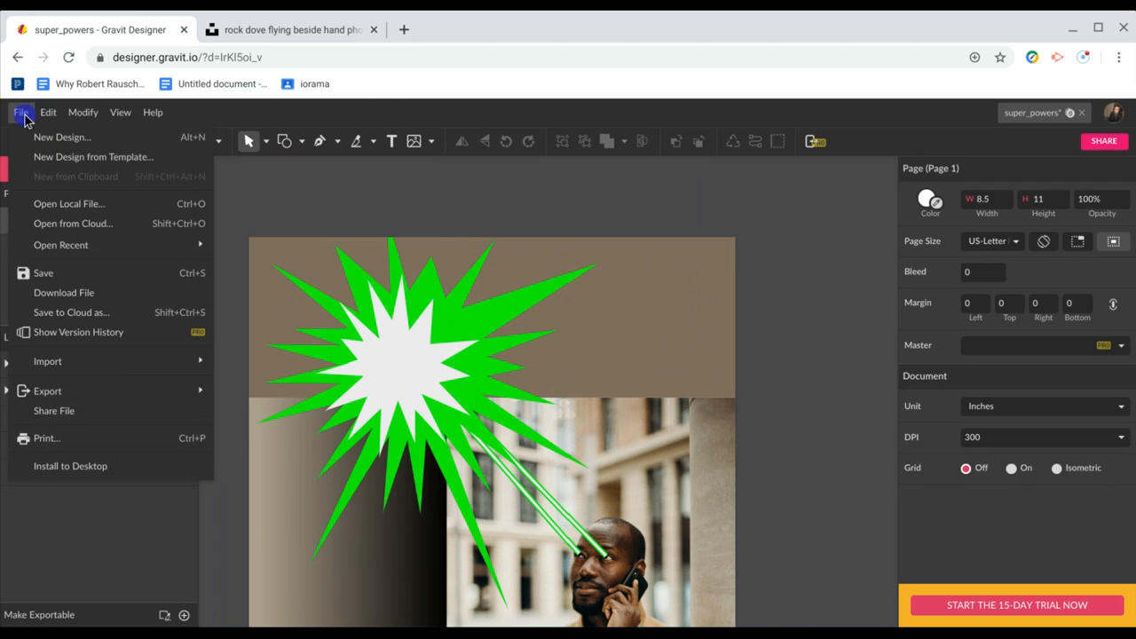
{"action": "left_click", "coordinate": [99, 138]}
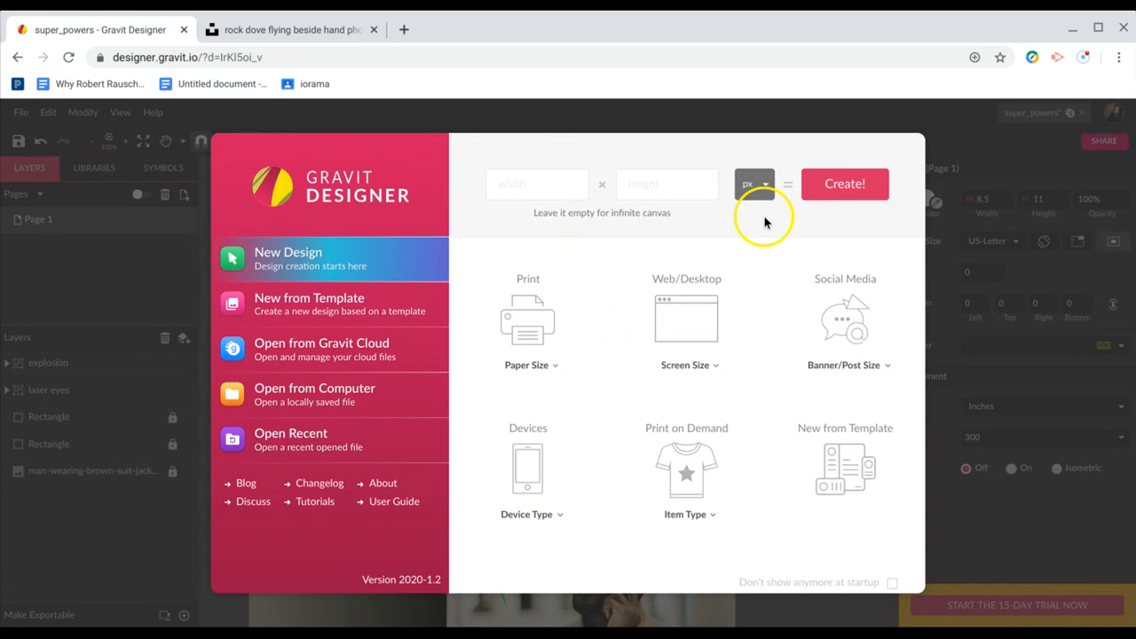
{"action": "left_click", "coordinate": [527, 330]}
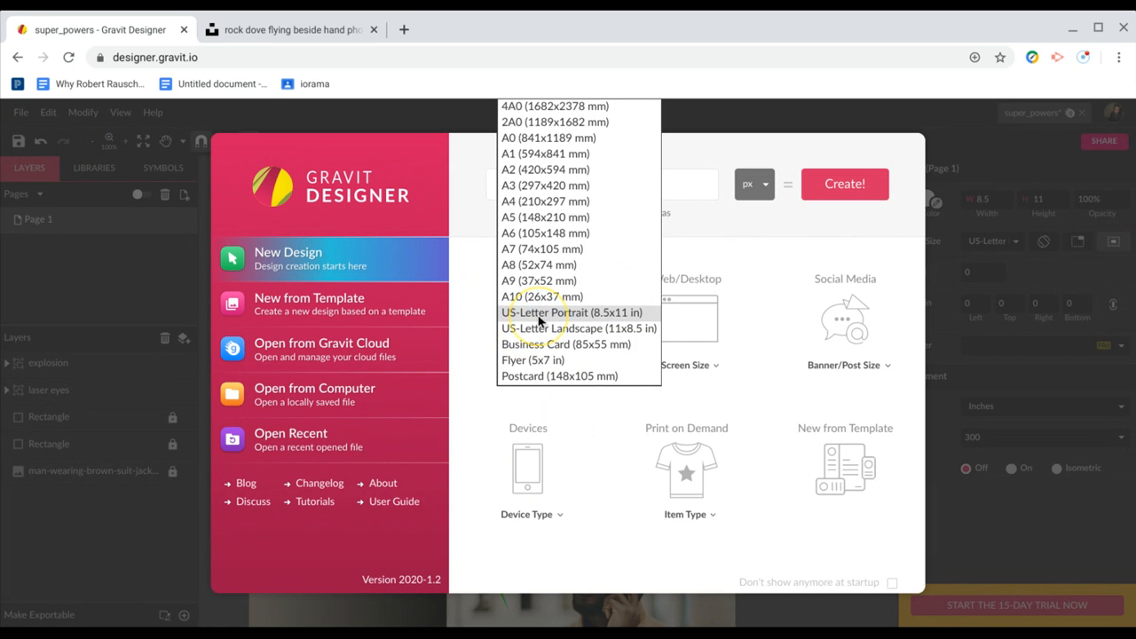
{"action": "left_click", "coordinate": [538, 315]}
- Place the photo of the flying rock dove on the page as an image
{"action": "left_click", "coordinate": [415, 141]}
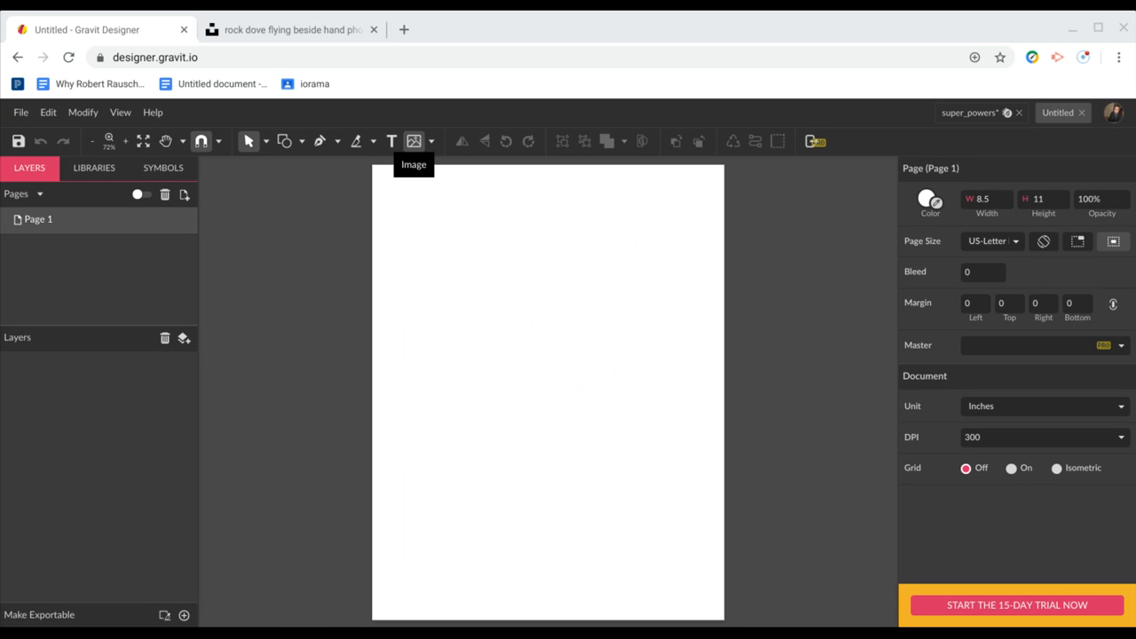
{"action": "key", "text": "Escape"}
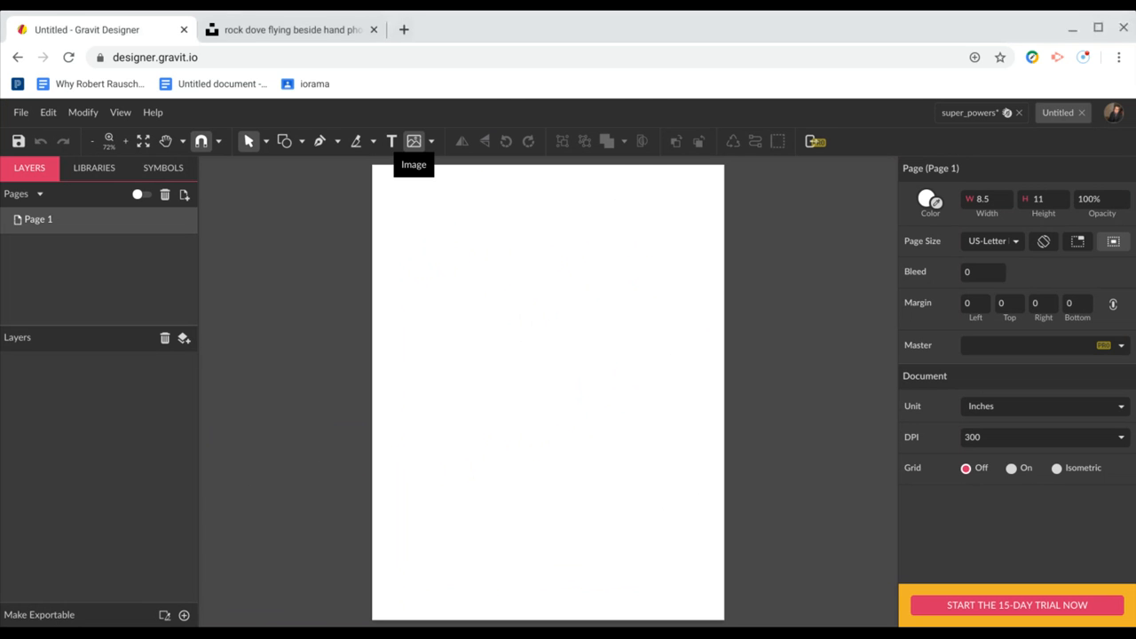
{"action": "left_click", "coordinate": [416, 143]}
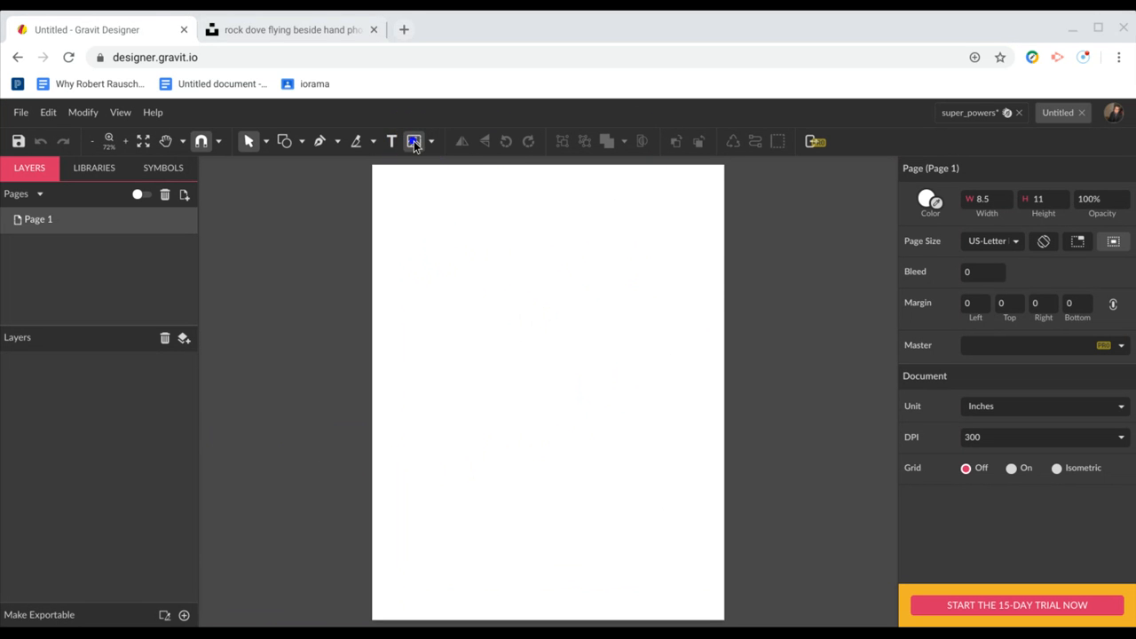
{"action": "key", "text": "Escape"}
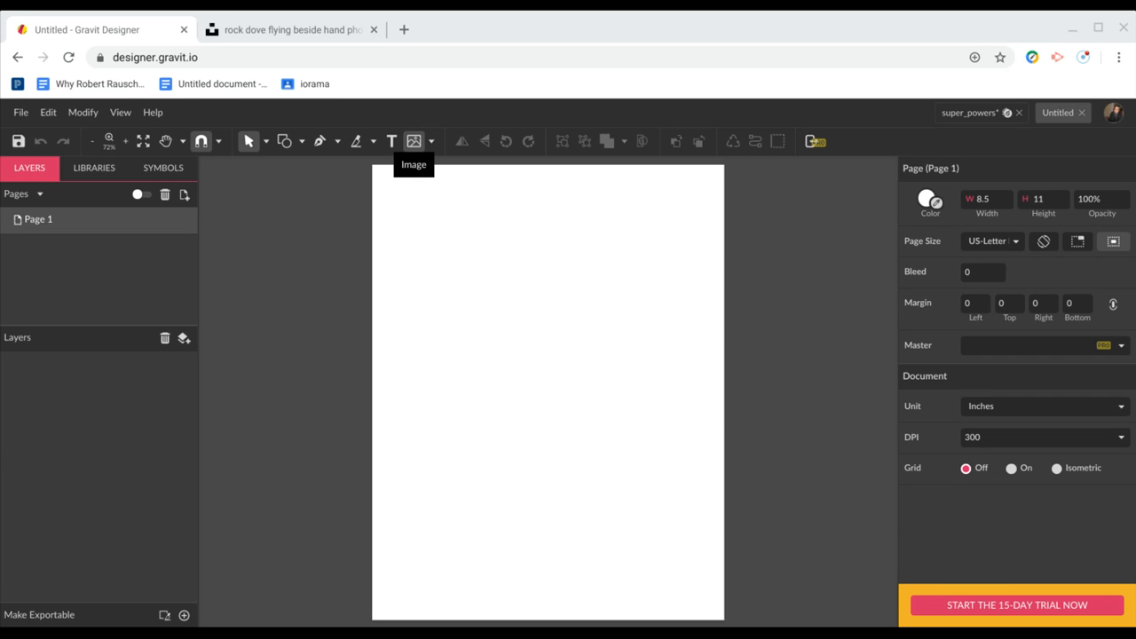
{"action": "left_click", "coordinate": [894, 548]}
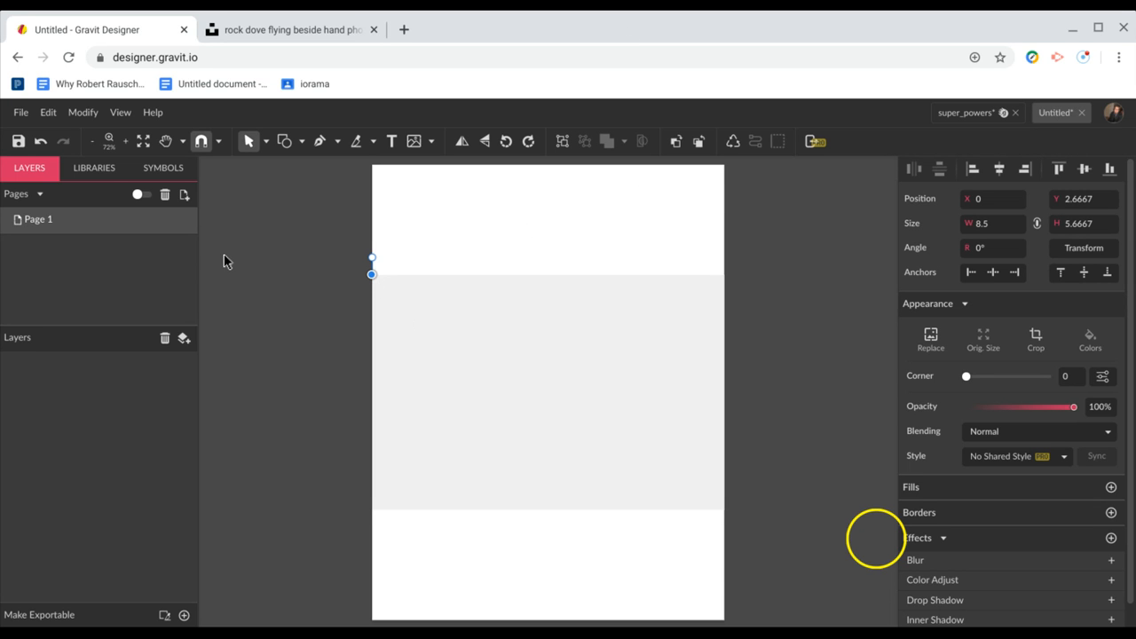
- Draw a rectangle over the bird and resize it to about 3.36 in wide and 3.53 in high
{"action": "scroll", "coordinate": [425, 377], "scroll_direction": "down", "scroll_amount": 1}
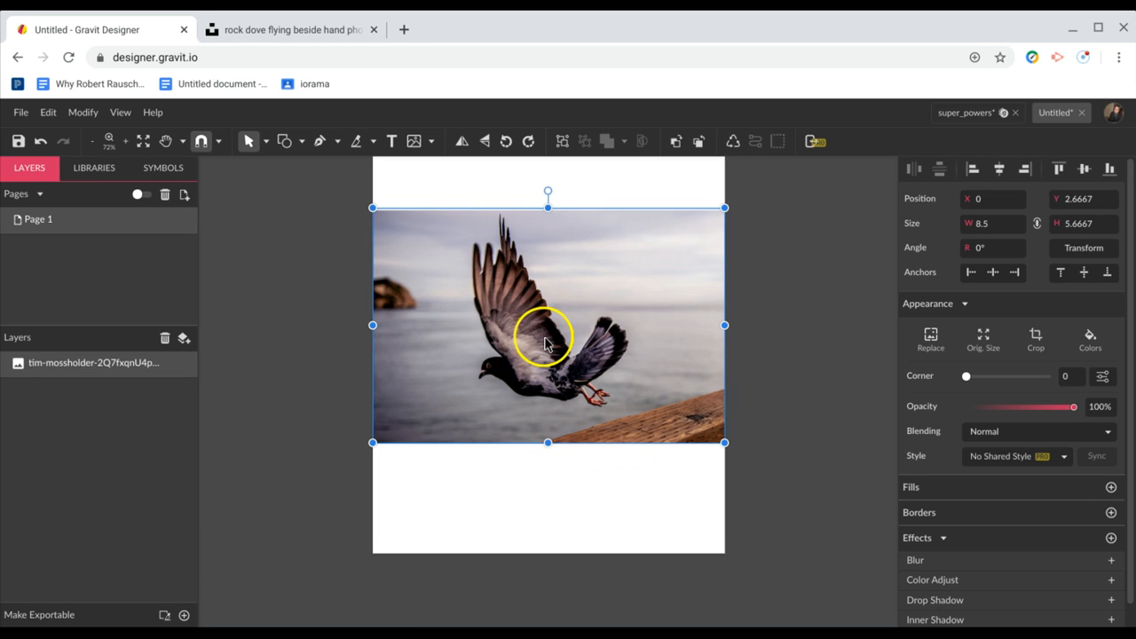
{"action": "scroll", "coordinate": [605, 341], "scroll_direction": "up", "scroll_amount": 2}
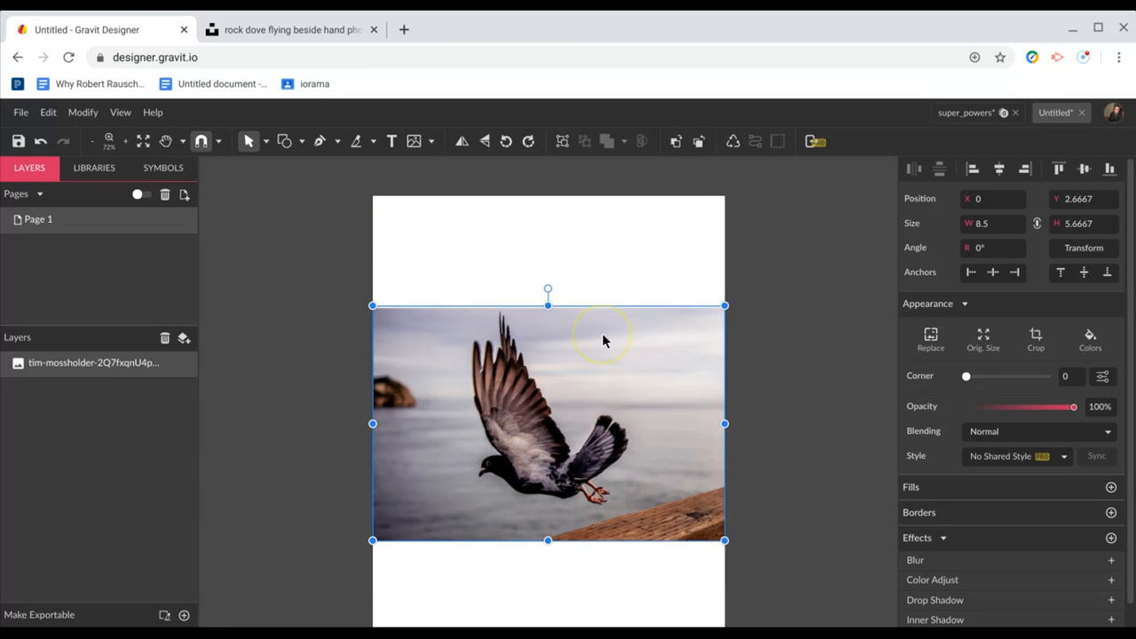
{"action": "scroll", "coordinate": [605, 341], "scroll_direction": "down", "scroll_amount": 2}
{"action": "scroll", "coordinate": [606, 341], "scroll_direction": "up", "scroll_amount": 1}
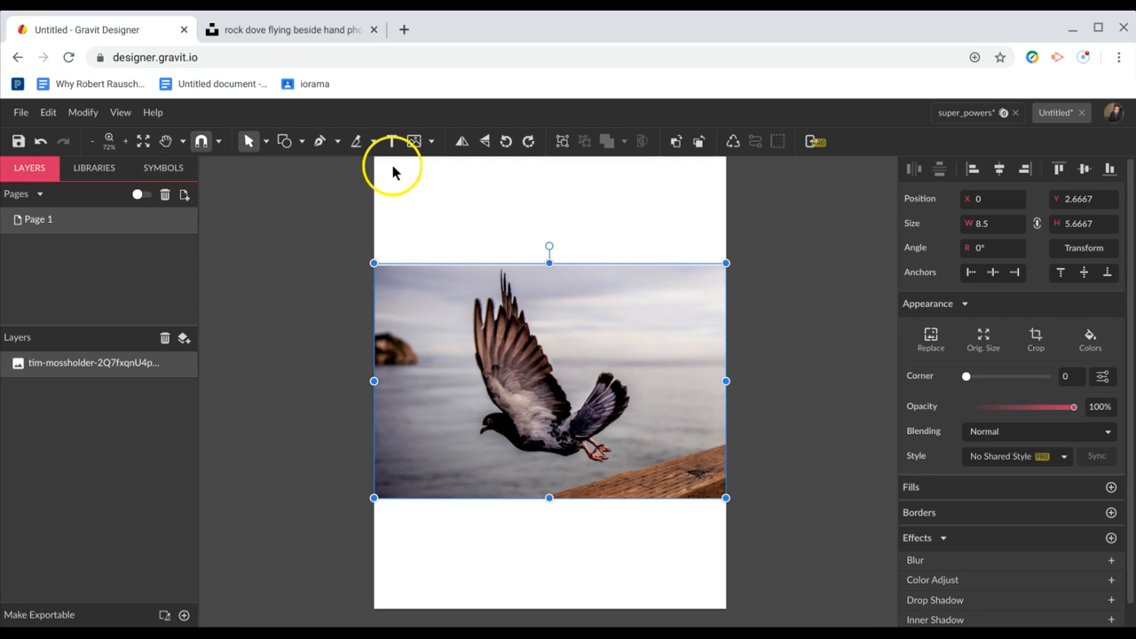
{"action": "key", "text": "r"}
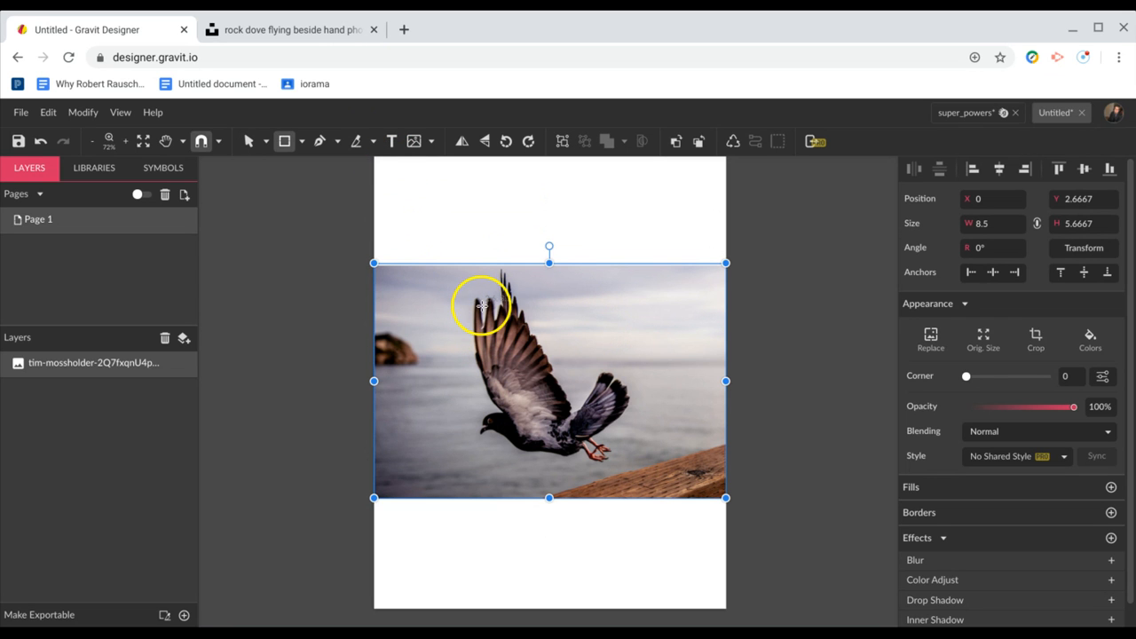
{"action": "left_click_drag", "start_coordinate": [560, 507], "coordinate": [559, 506]}
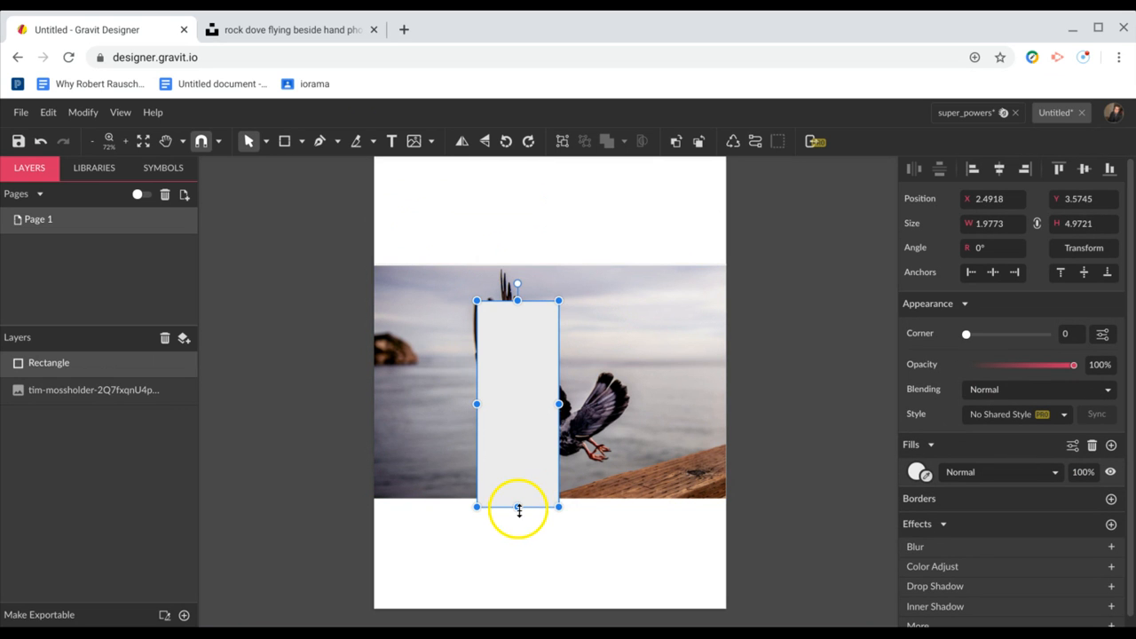
{"action": "left_click_drag", "start_coordinate": [528, 458], "coordinate": [527, 446]}
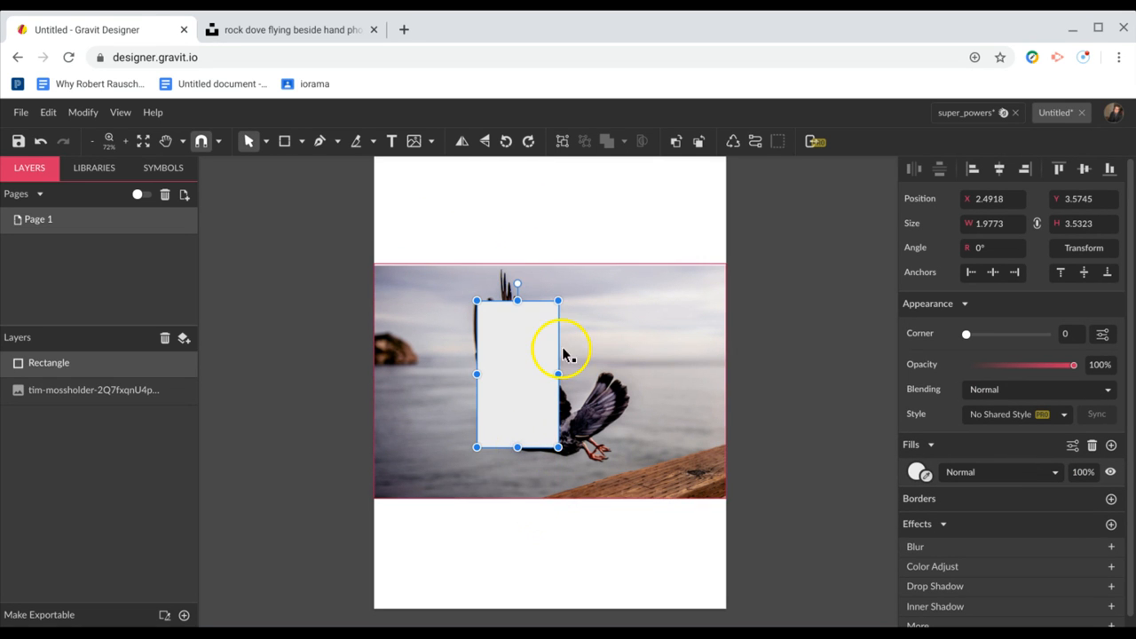
{"action": "left_click_drag", "start_coordinate": [560, 375], "coordinate": [618, 382]}
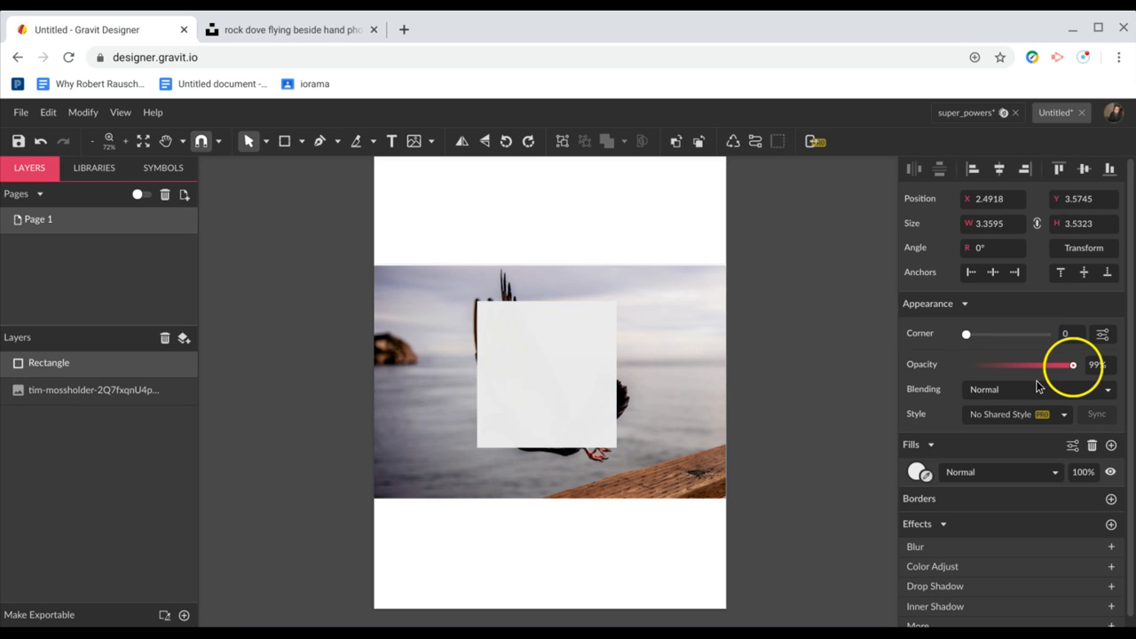
- Set the rectangle's opacity to about 61% and its fill color to the near-black #171717
{"action": "left_click_drag", "start_coordinate": [1074, 368], "coordinate": [1032, 384]}
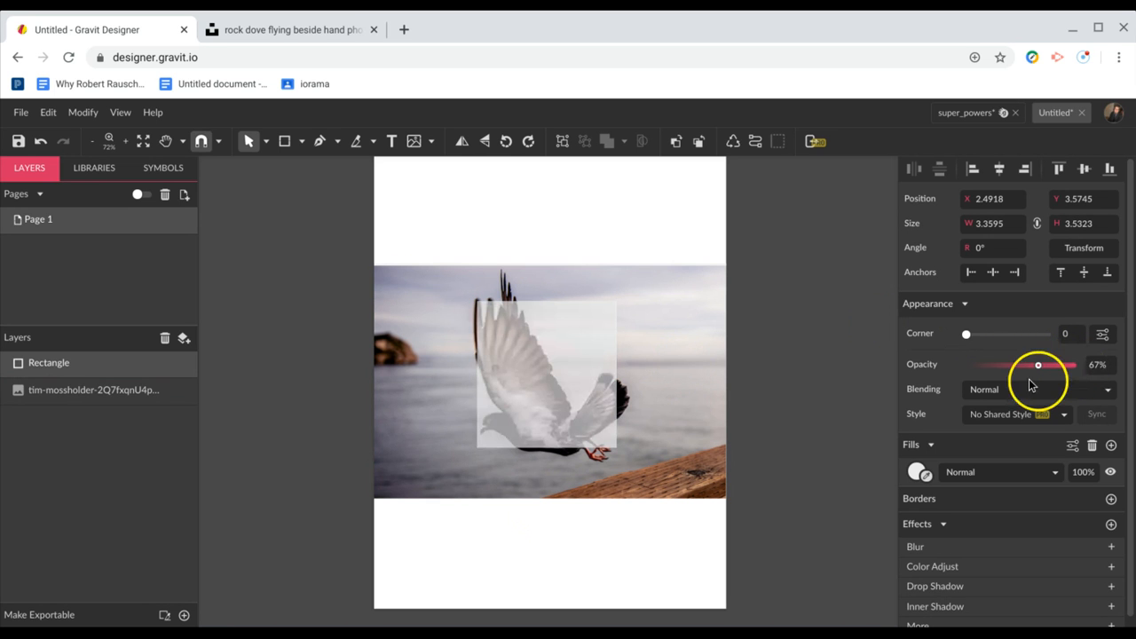
{"action": "left_click", "coordinate": [919, 471]}
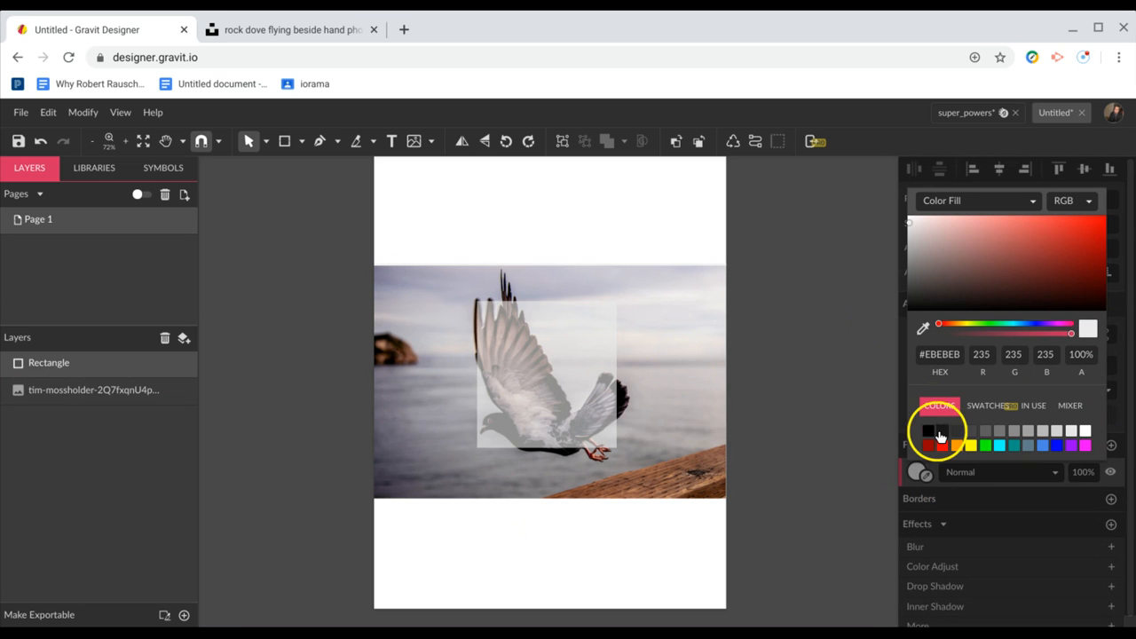
{"action": "left_click", "coordinate": [942, 432]}
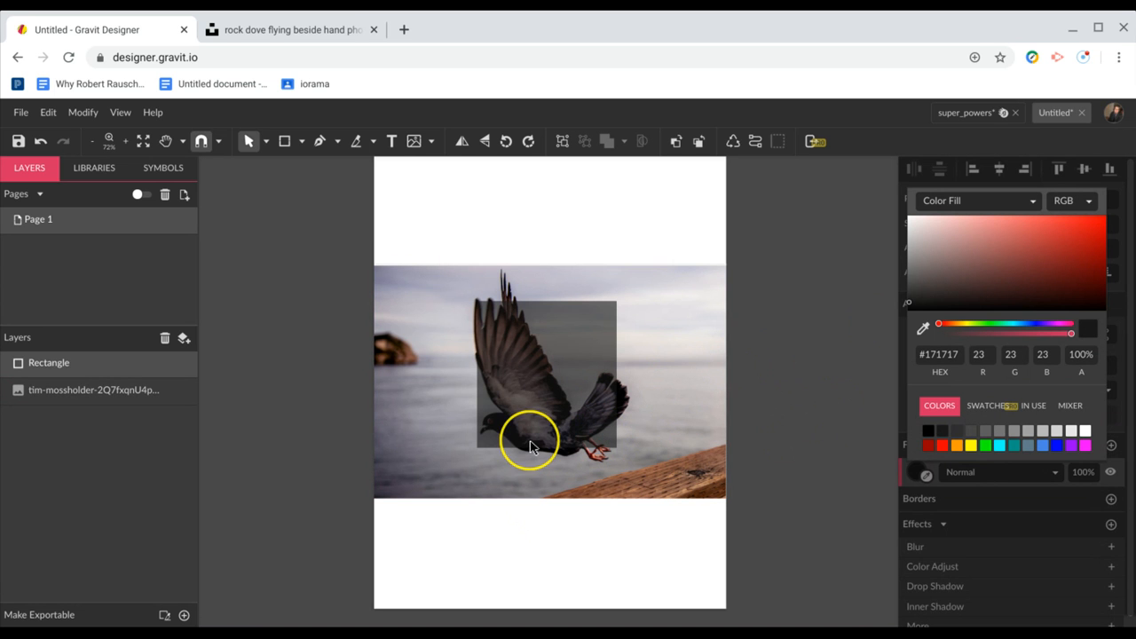
{"action": "left_click", "coordinate": [484, 435]}
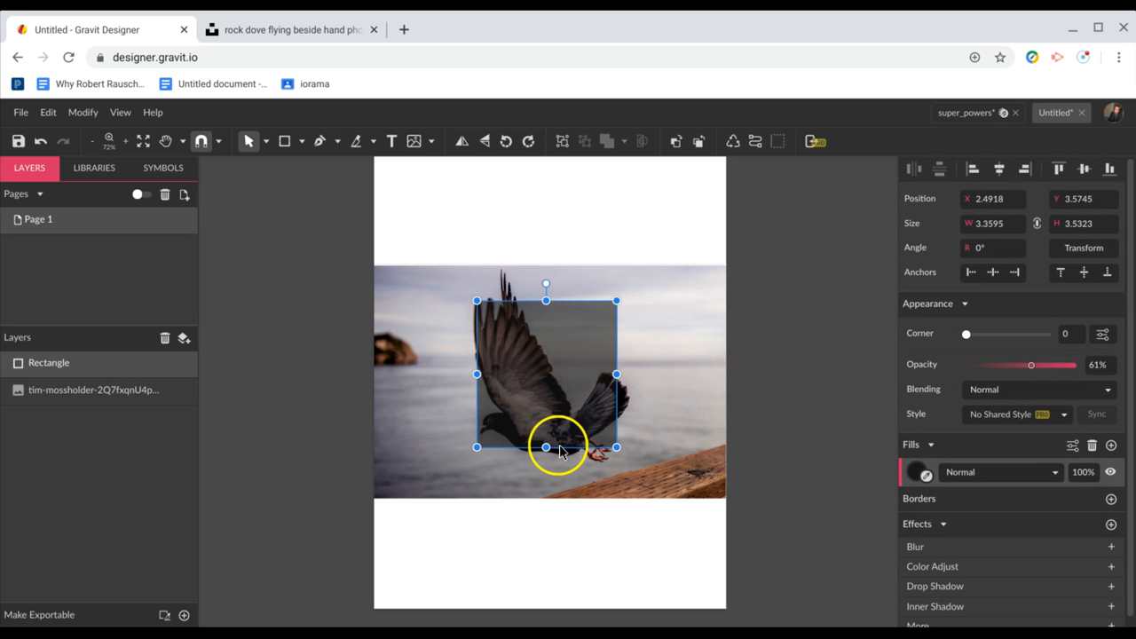
- Extend the rectangle to about 3.53 by 4.65 in around the bird and convert it to an editable path
{"action": "left_click_drag", "start_coordinate": [546, 447], "coordinate": [546, 465]}
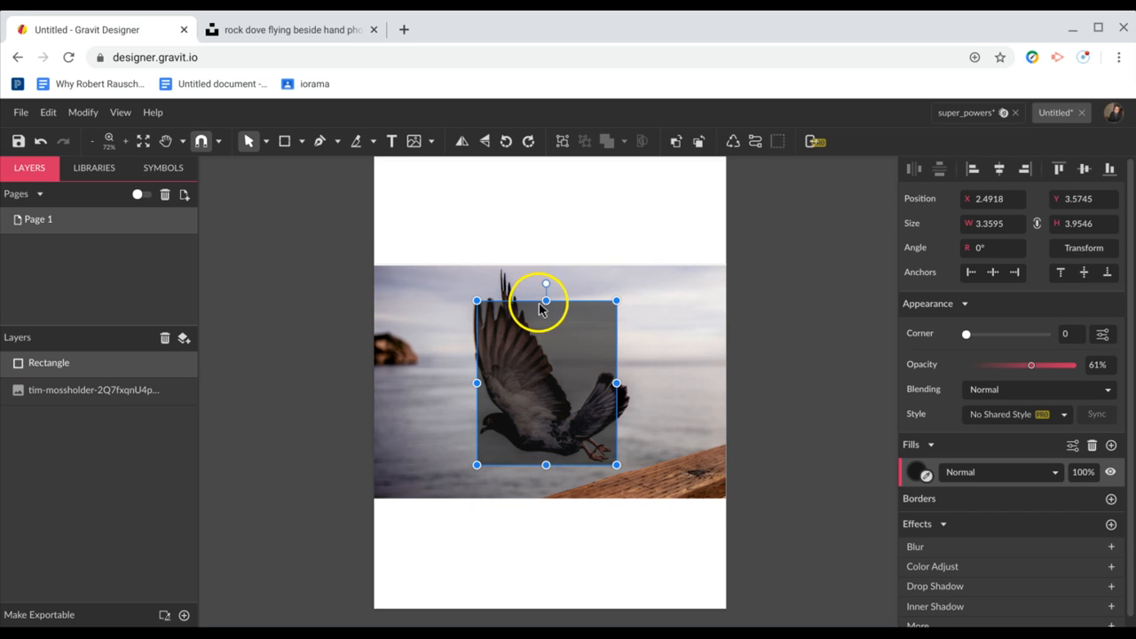
{"action": "left_click_drag", "start_coordinate": [546, 300], "coordinate": [545, 272]}
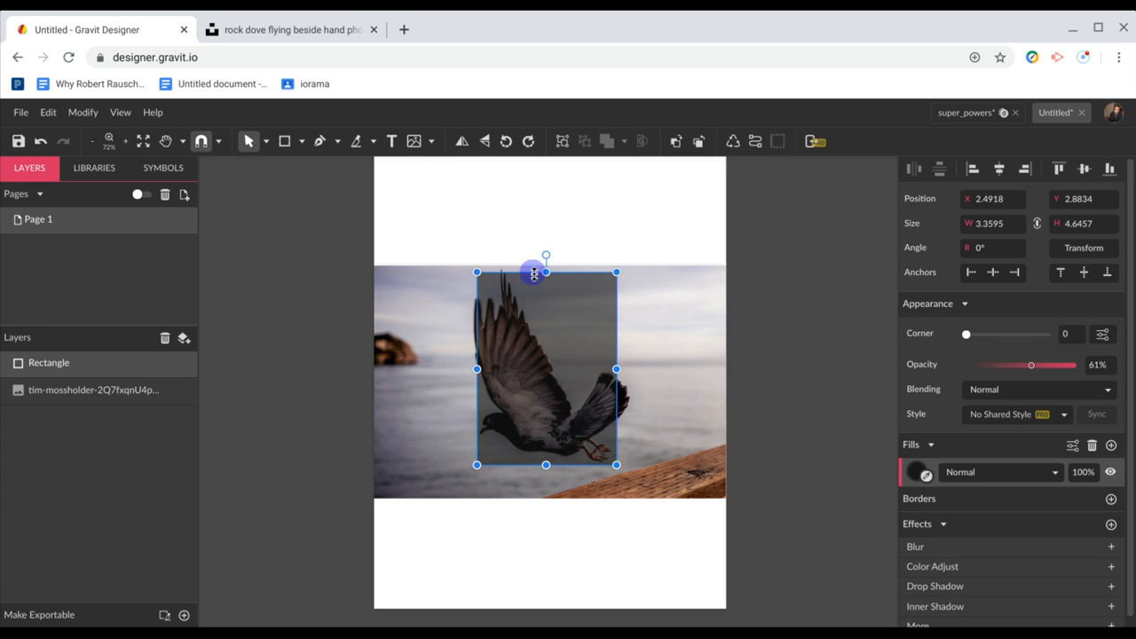
{"action": "left_click", "coordinate": [753, 142]}
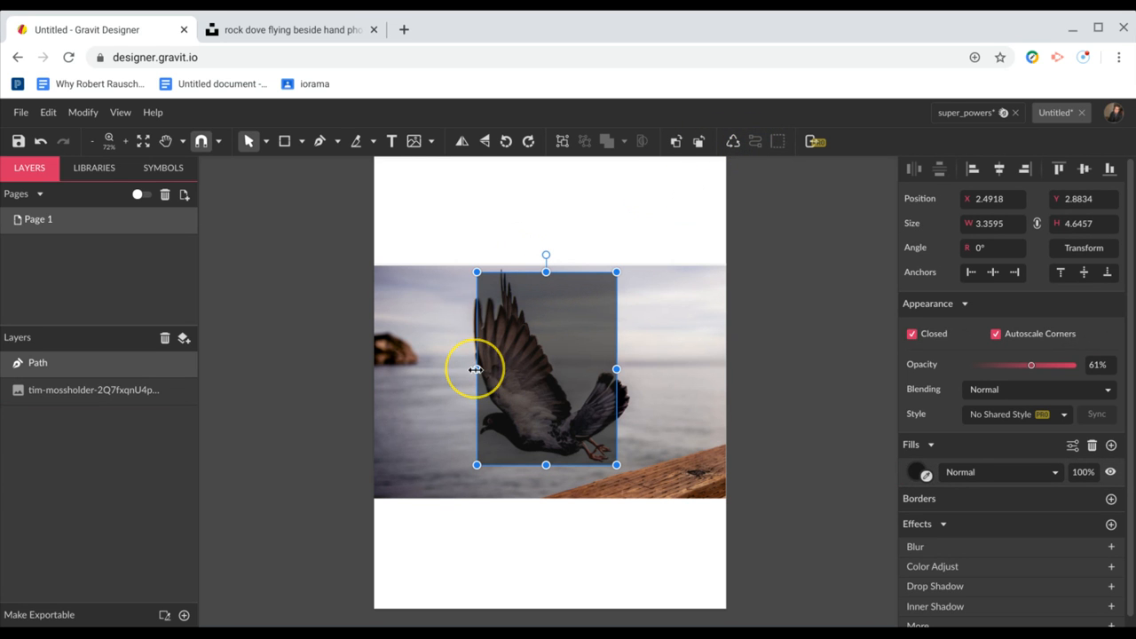
{"action": "left_click_drag", "start_coordinate": [475, 370], "coordinate": [470, 369]}
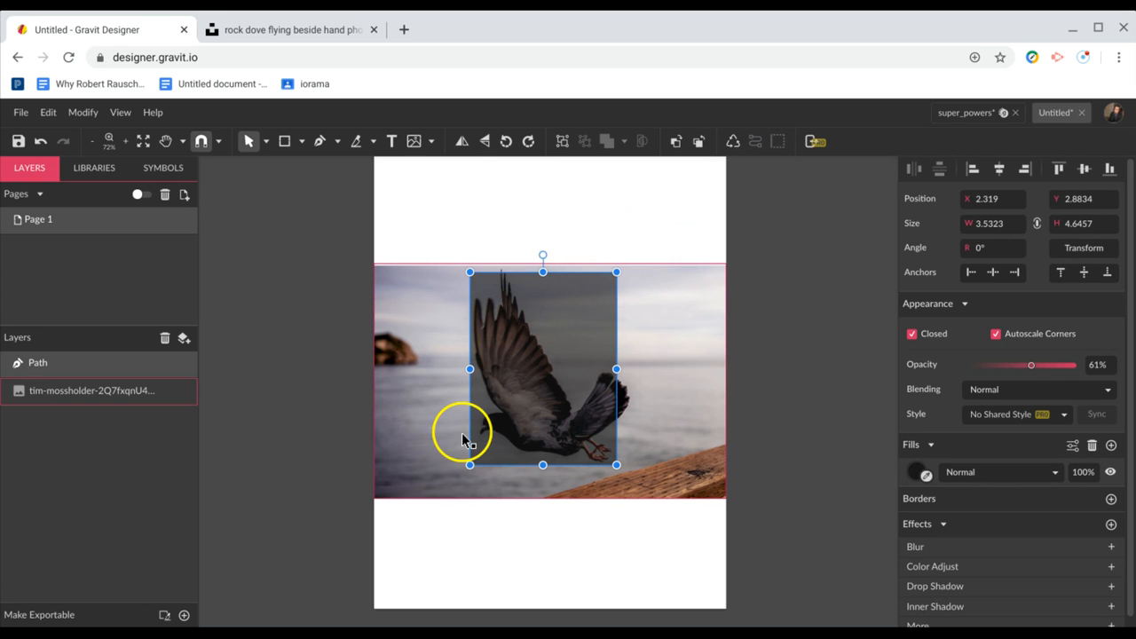
- Add points to the path, move its lower-left corner to the beak, and curve the lower edge along the bird's belly
{"action": "key", "text": "d"}
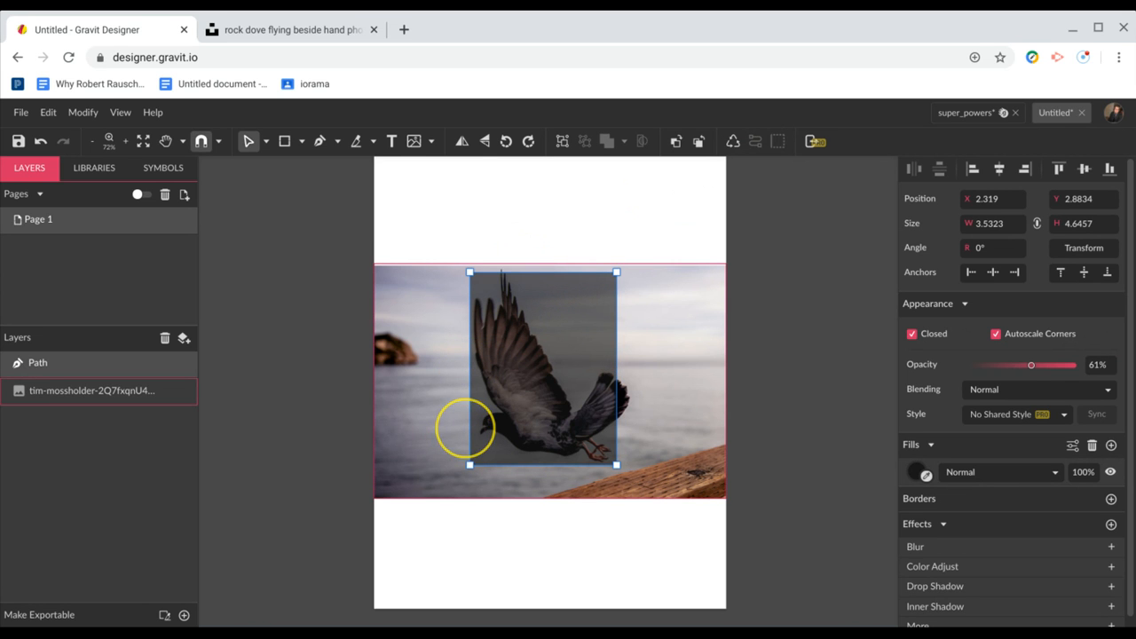
{"action": "left_click", "coordinate": [471, 353]}
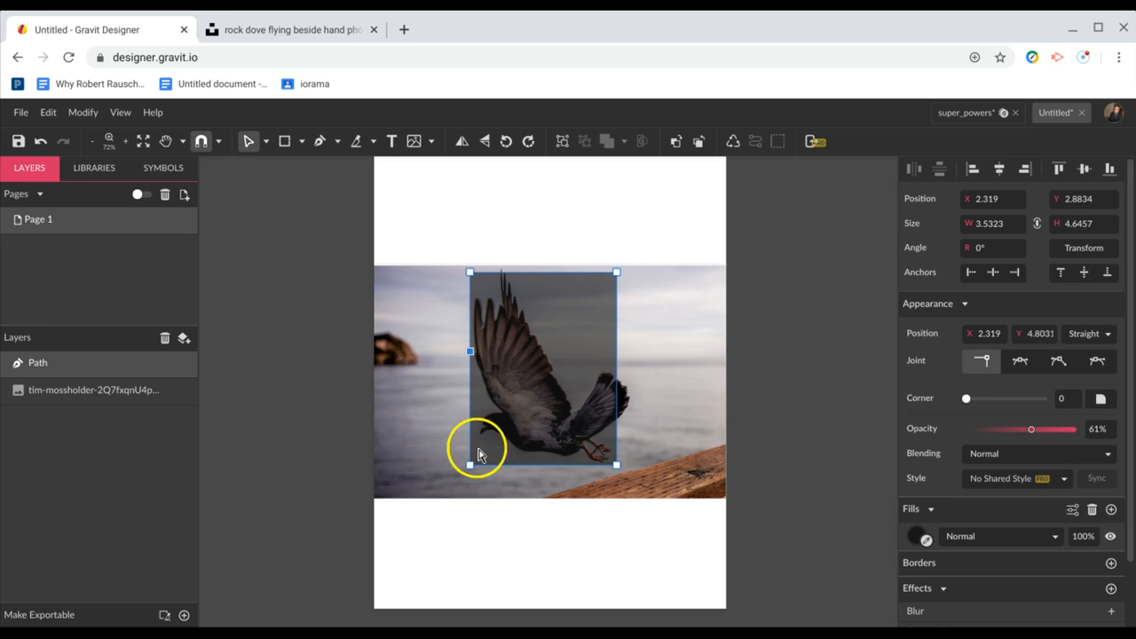
{"action": "left_click_drag", "start_coordinate": [469, 464], "coordinate": [478, 441]}
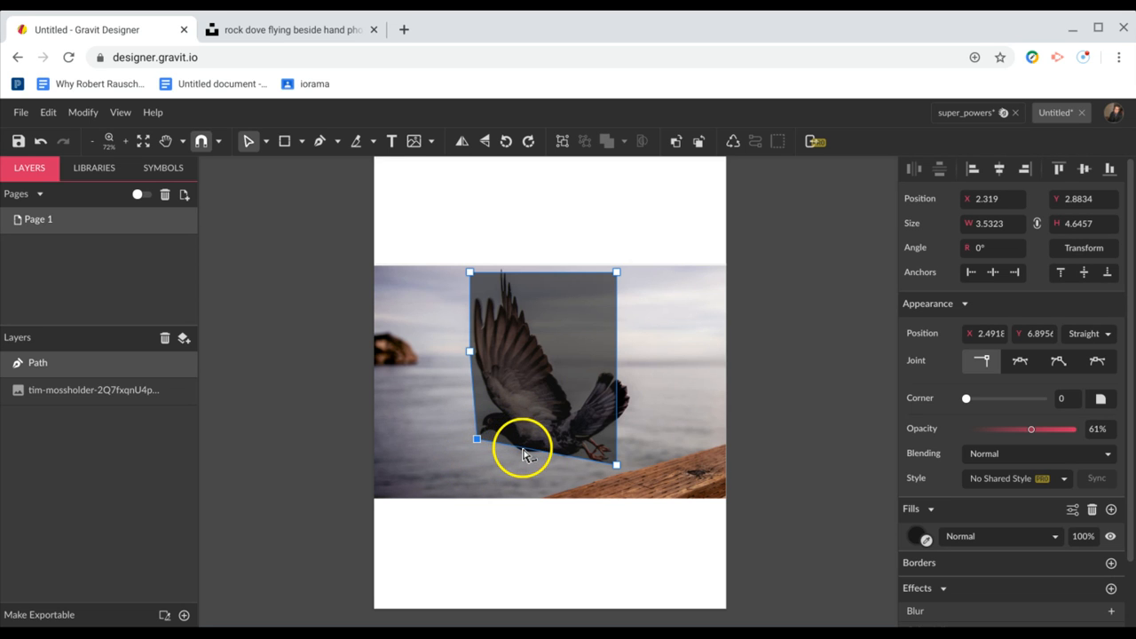
{"action": "left_click_drag", "start_coordinate": [525, 461], "coordinate": [500, 455]}
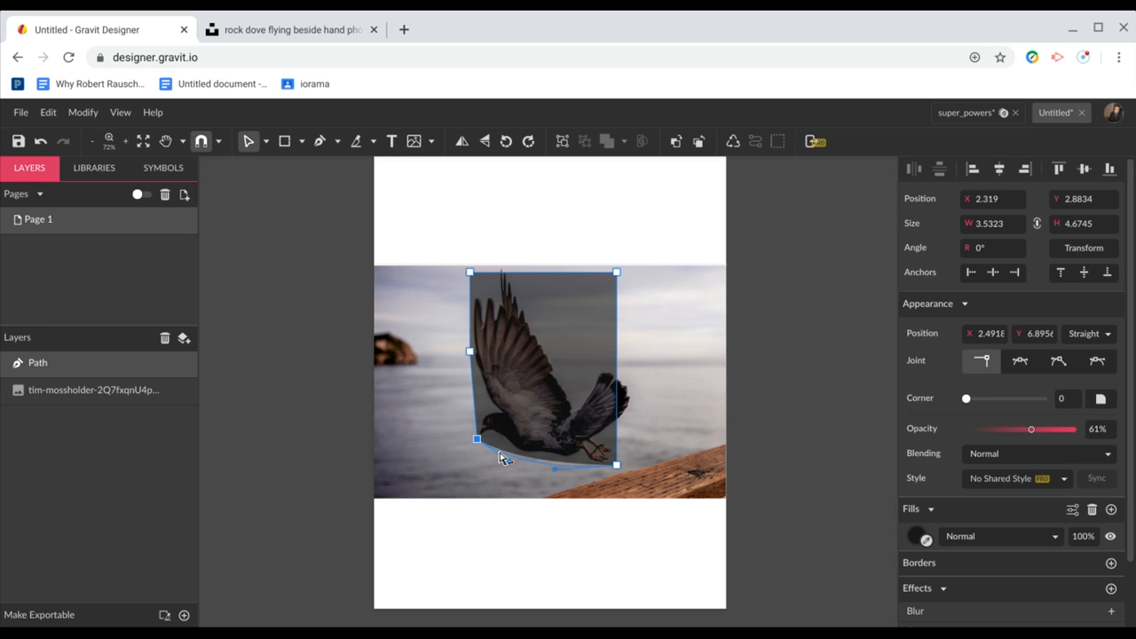
{"action": "left_click_drag", "start_coordinate": [524, 466], "coordinate": [500, 458]}
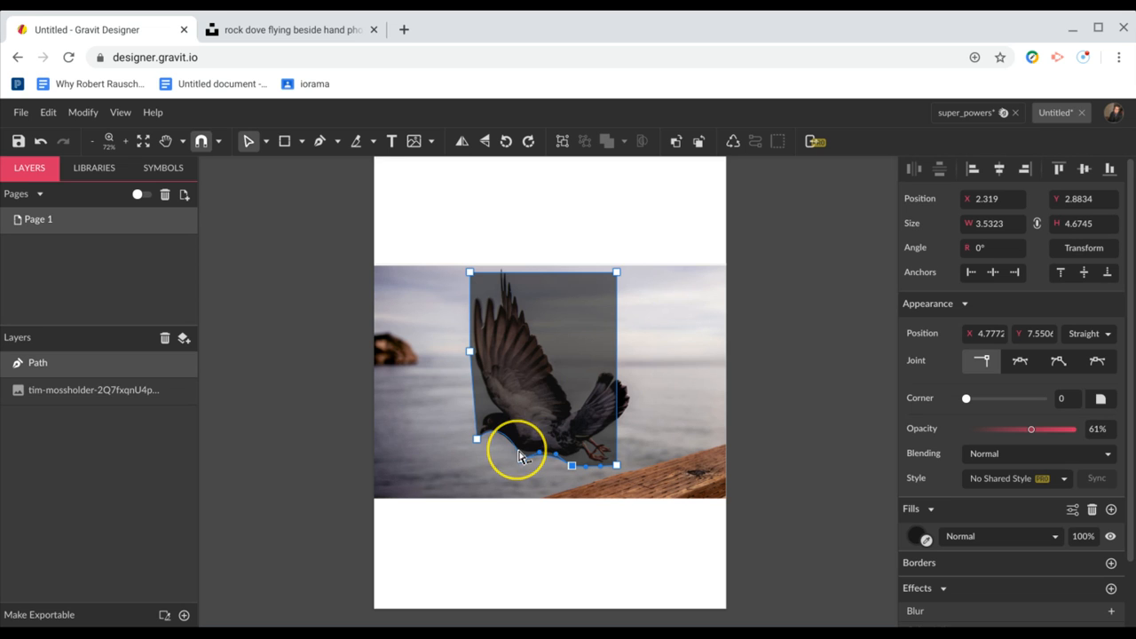
{"action": "left_click", "coordinate": [521, 458]}
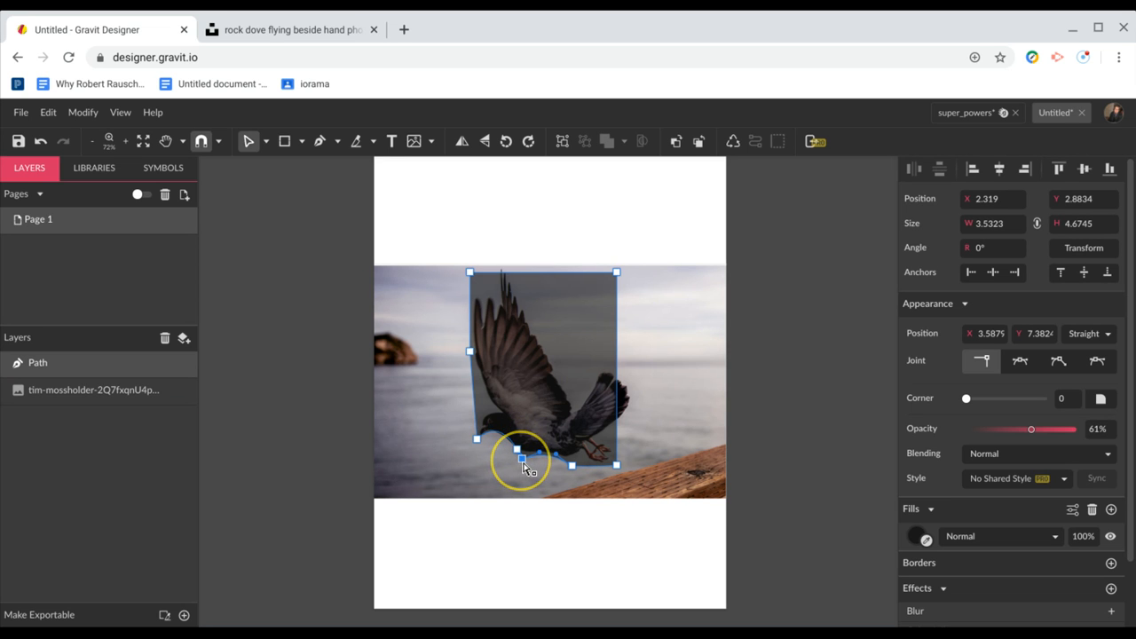
{"action": "left_click_drag", "start_coordinate": [530, 465], "coordinate": [533, 464]}
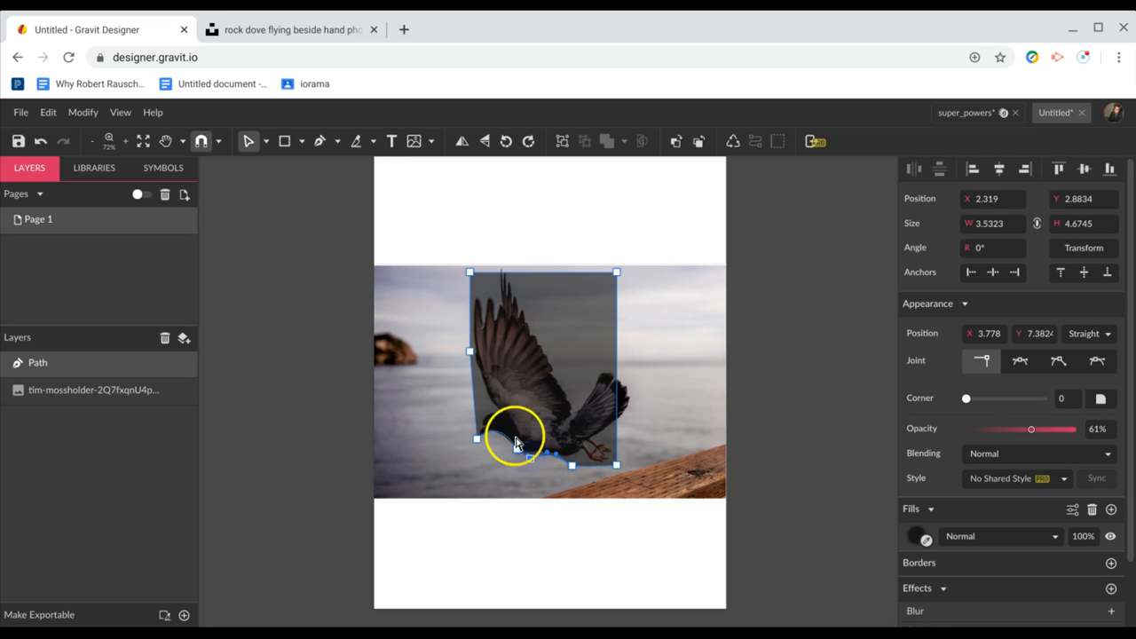
- Lock the bird photo's layer so that only the path can be selected
{"action": "left_click", "coordinate": [497, 456]}
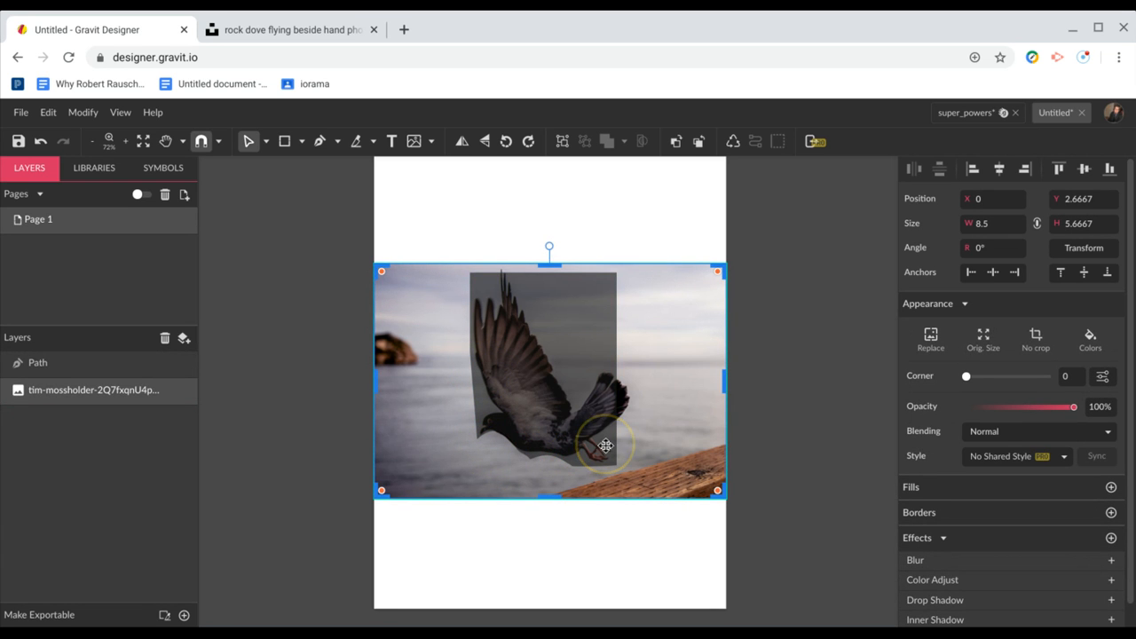
{"action": "left_click", "coordinate": [567, 446]}
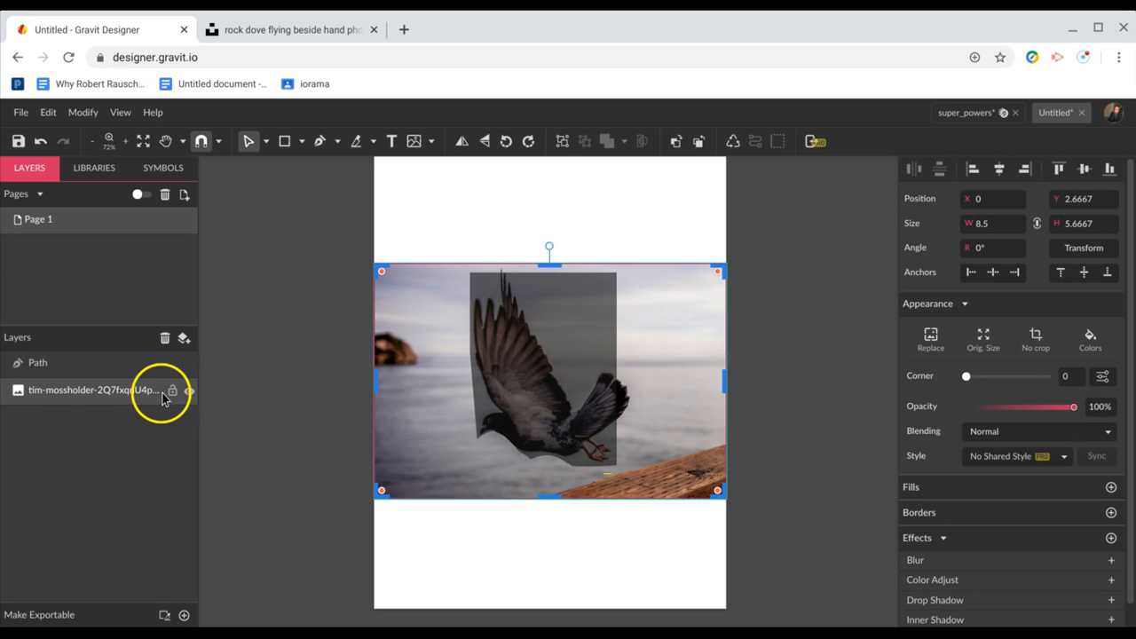
{"action": "left_click", "coordinate": [174, 391]}
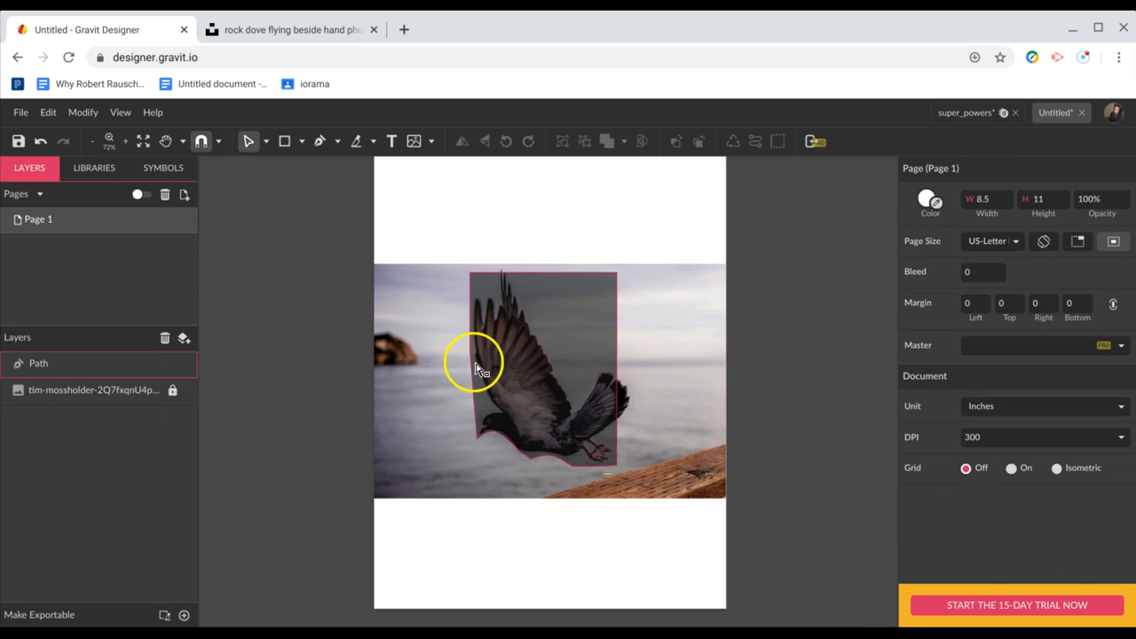
- Add points along the path's upper-left edges and shape them around the raised wing's feather tips
{"action": "left_click", "coordinate": [509, 380]}
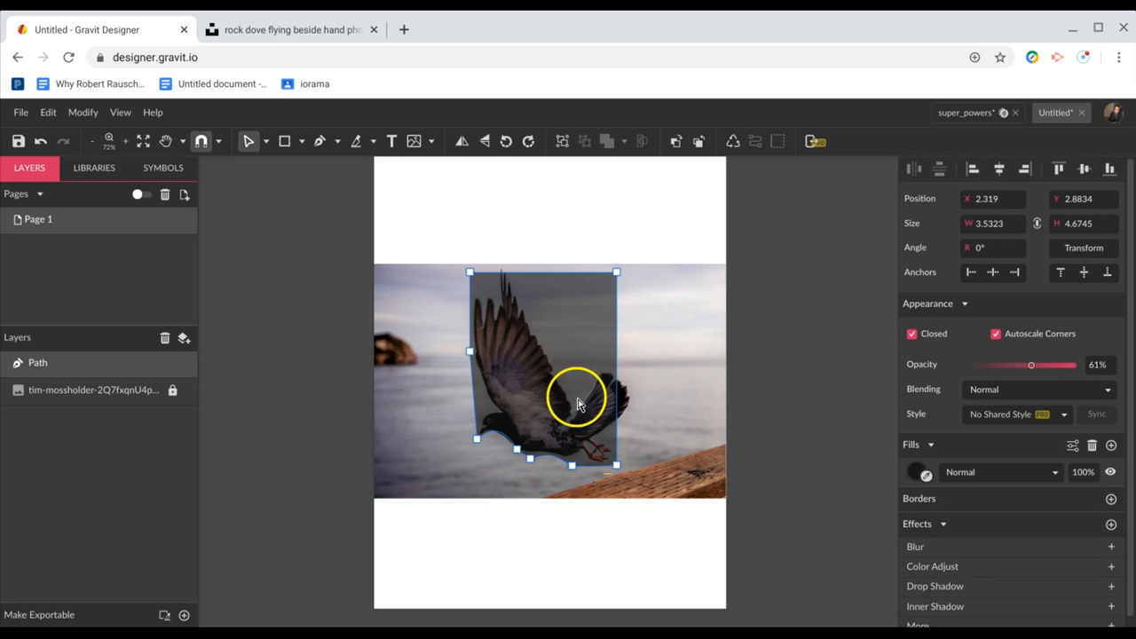
{"action": "left_click", "coordinate": [516, 272]}
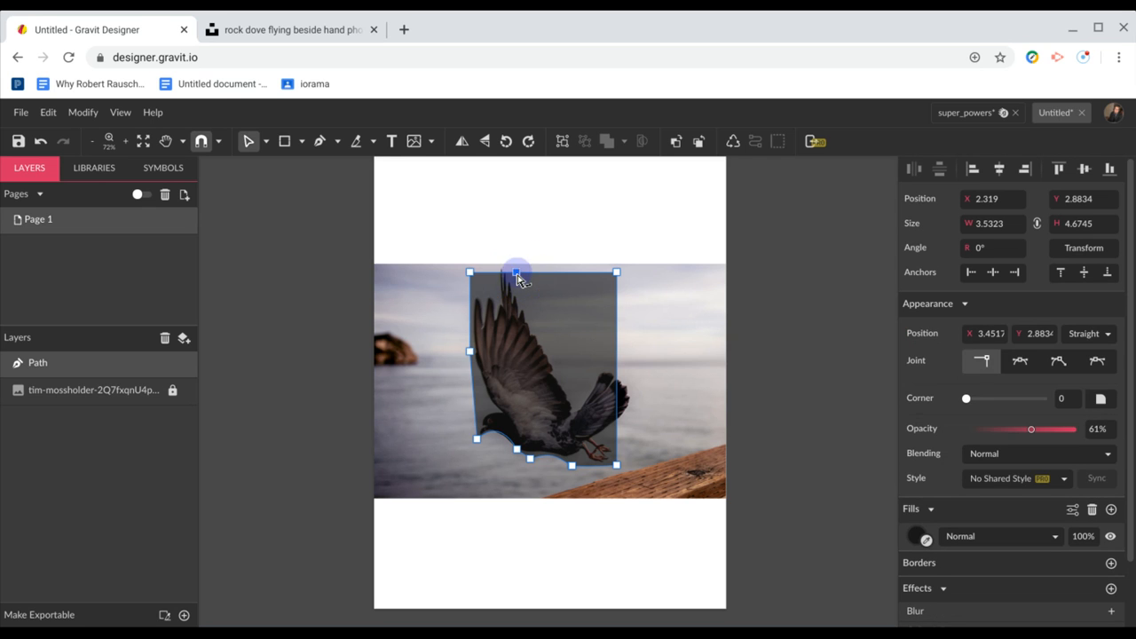
{"action": "left_click", "coordinate": [471, 291]}
{"action": "left_click_drag", "start_coordinate": [470, 273], "coordinate": [509, 272]}
{"action": "left_click", "coordinate": [506, 269]}
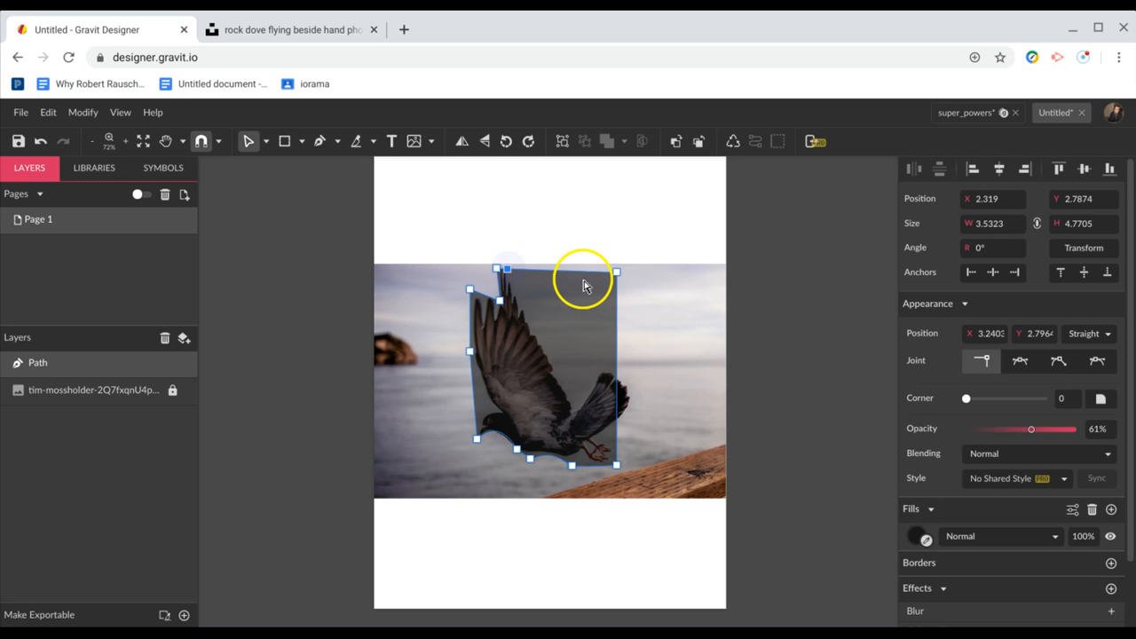
- Move the path's two right corners to the wing's rear edge and tail tip, and add points around the tail and its base
{"action": "left_click_drag", "start_coordinate": [621, 279], "coordinate": [560, 374]}
{"action": "left_click_drag", "start_coordinate": [616, 464], "coordinate": [634, 406]}
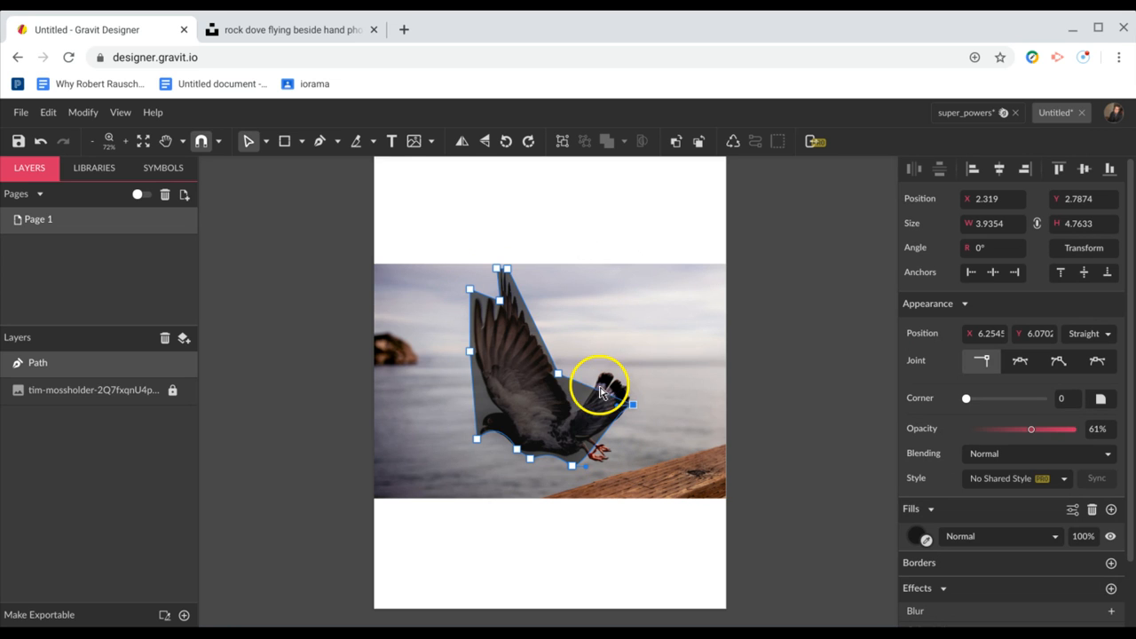
{"action": "left_click", "coordinate": [591, 389]}
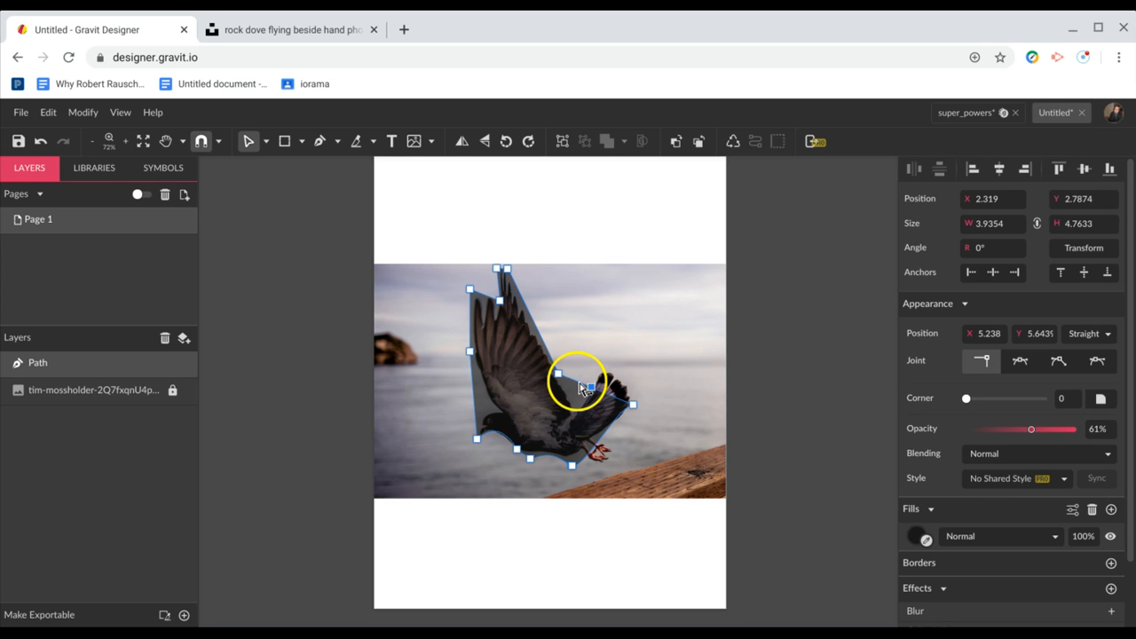
{"action": "left_click", "coordinate": [578, 384]}
{"action": "left_click_drag", "start_coordinate": [578, 386], "coordinate": [573, 424]}
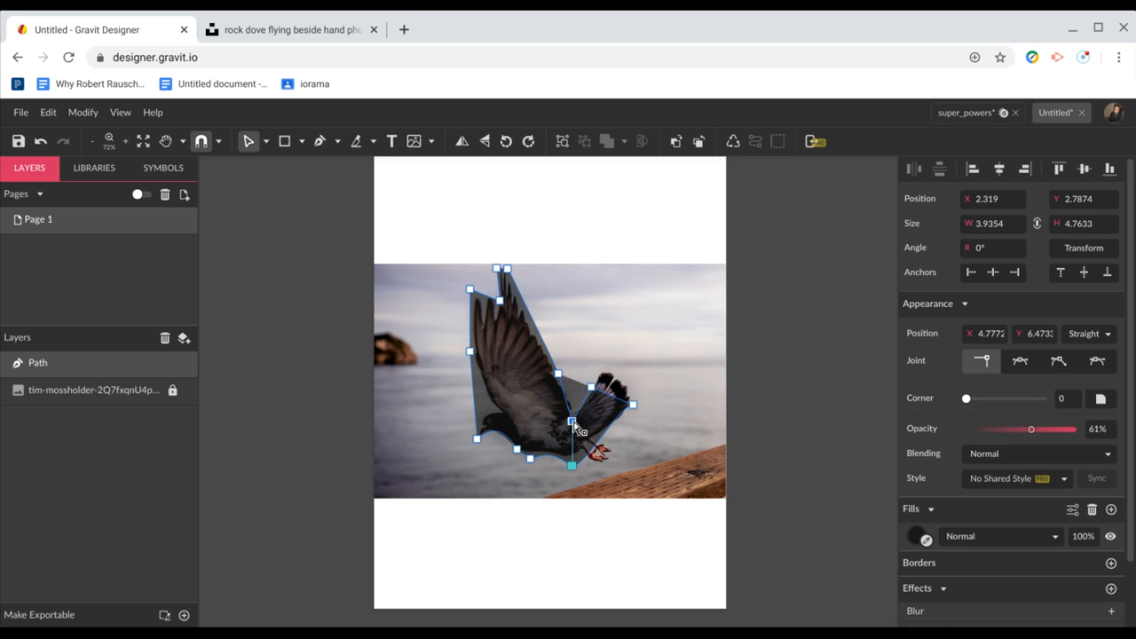
- Add a point at the back of the bird's neck, curve the path around its head, and tighten the rear belly point
{"action": "left_click", "coordinate": [475, 407]}
{"action": "mouse_move", "coordinate": [477, 412]}
{"action": "left_mouse_down"}
{"action": "mouse_move", "coordinate": [497, 415]}
{"action": "mouse_move", "coordinate": [490, 421]}
{"action": "left_mouse_up"}
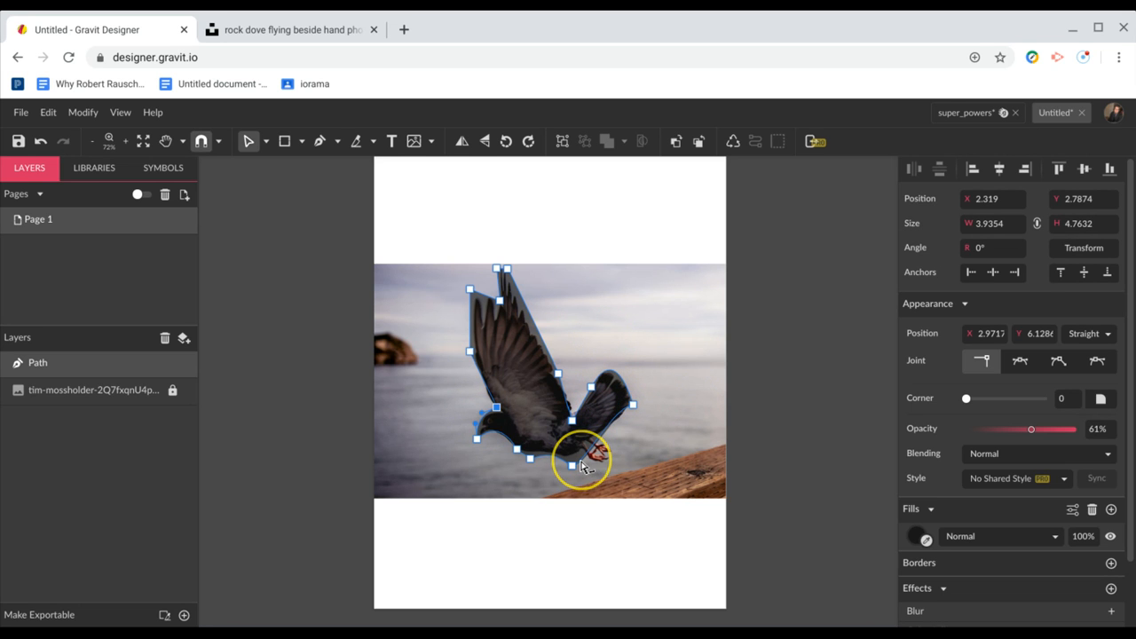
{"action": "left_click_drag", "start_coordinate": [573, 465], "coordinate": [569, 462]}
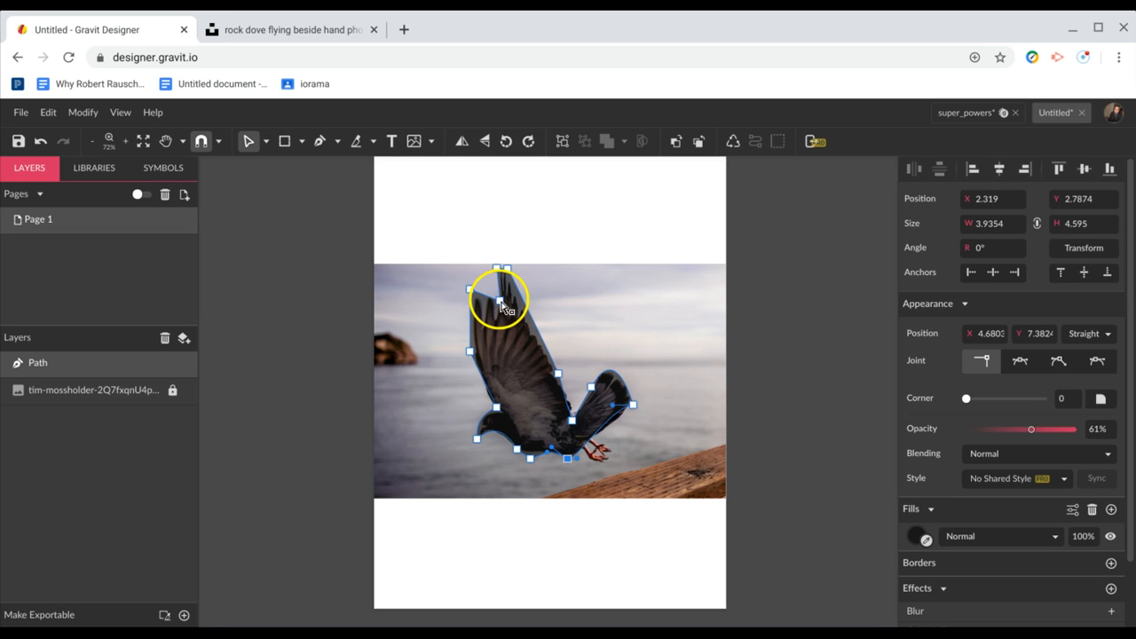
- Add points between the front wing tips and pull them inward to form notches between the feathers
{"action": "left_click_drag", "start_coordinate": [502, 307], "coordinate": [511, 315]}
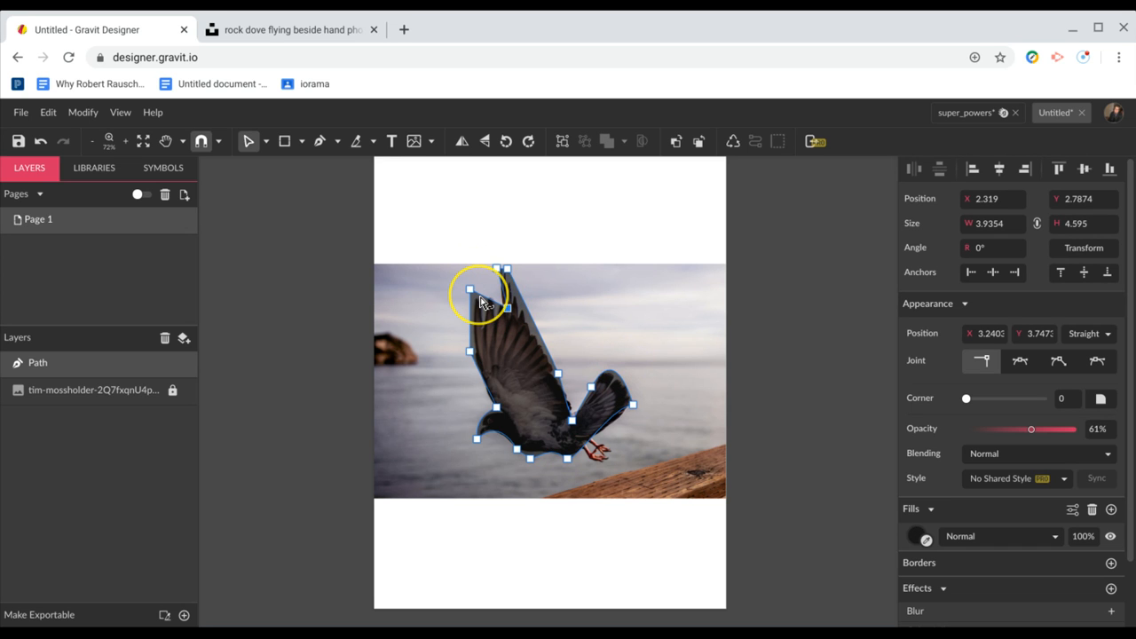
{"action": "left_click", "coordinate": [488, 300]}
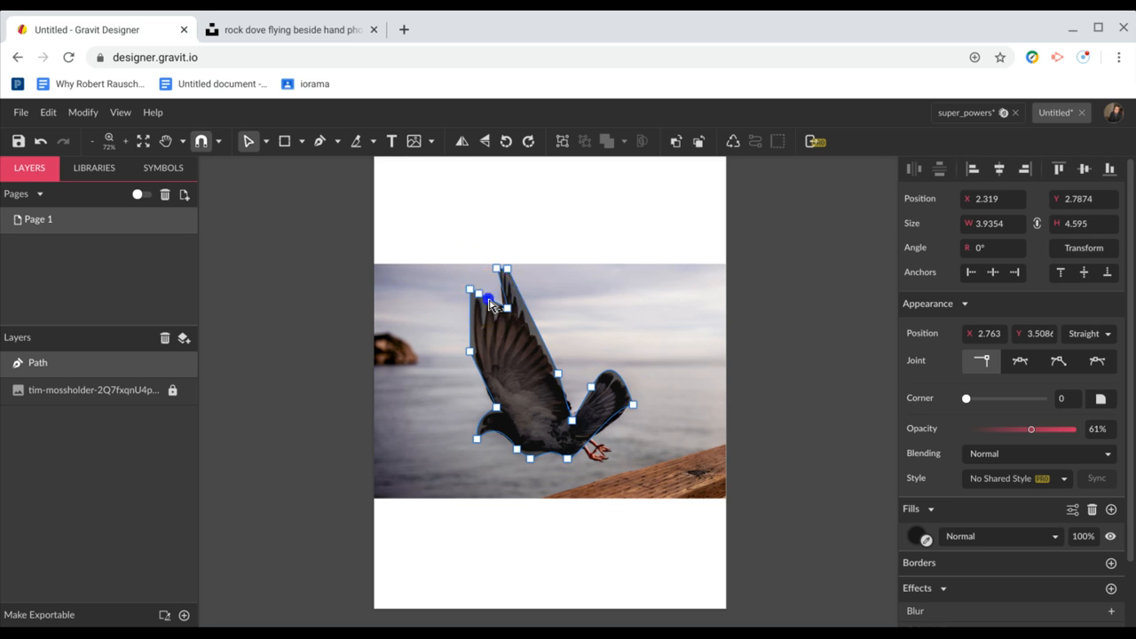
{"action": "left_click", "coordinate": [489, 303]}
{"action": "left_click_drag", "start_coordinate": [489, 301], "coordinate": [487, 330]}
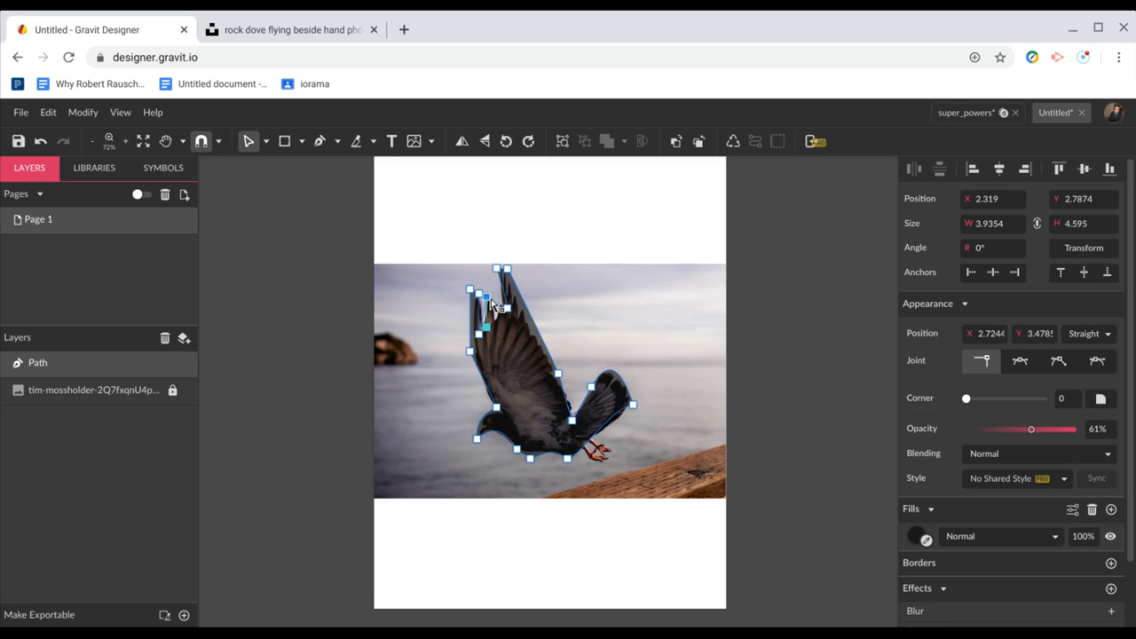
{"action": "left_click_drag", "start_coordinate": [490, 301], "coordinate": [494, 323]}
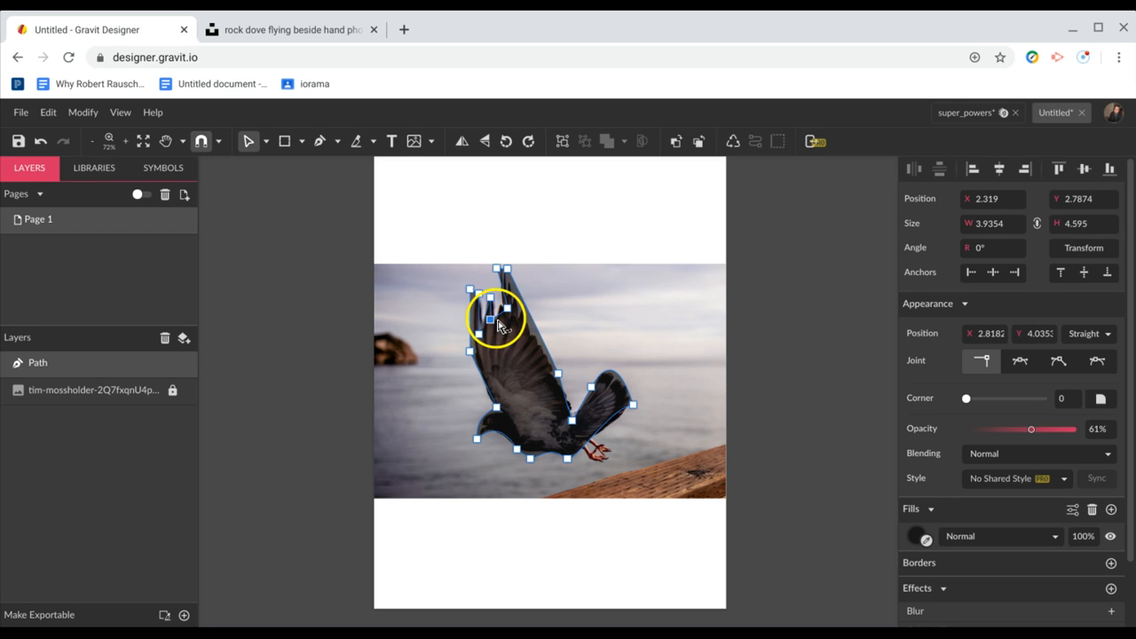
{"action": "left_click", "coordinate": [507, 309]}
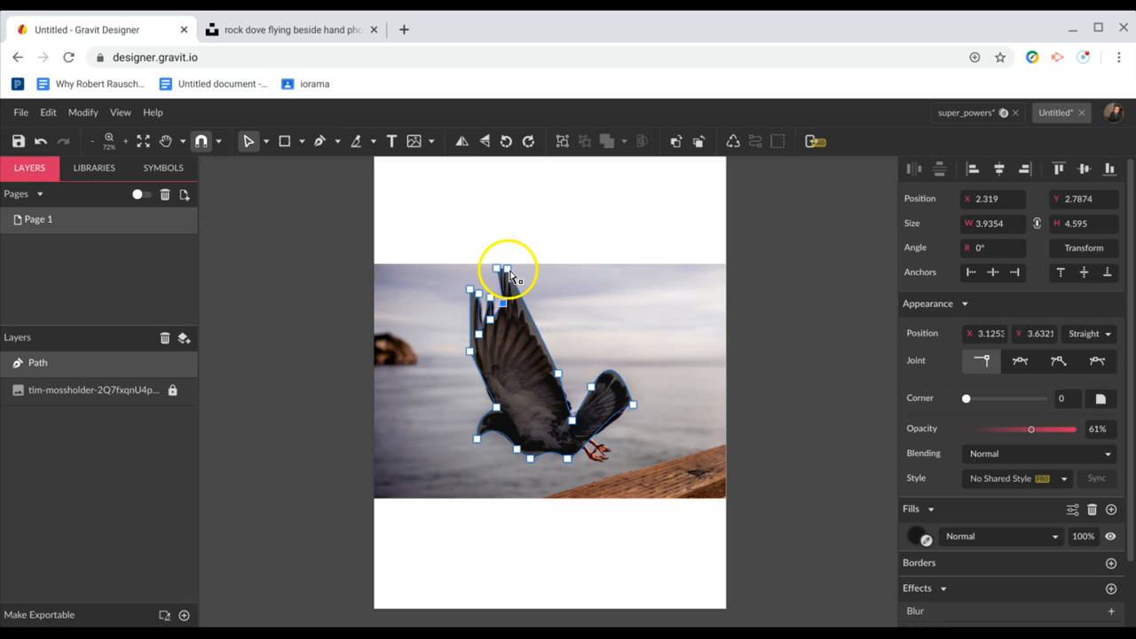
- Adjust the tallest feather tip and add stepped points down the wing's rear edge to follow its feathers
{"action": "left_click_drag", "start_coordinate": [510, 275], "coordinate": [513, 283]}
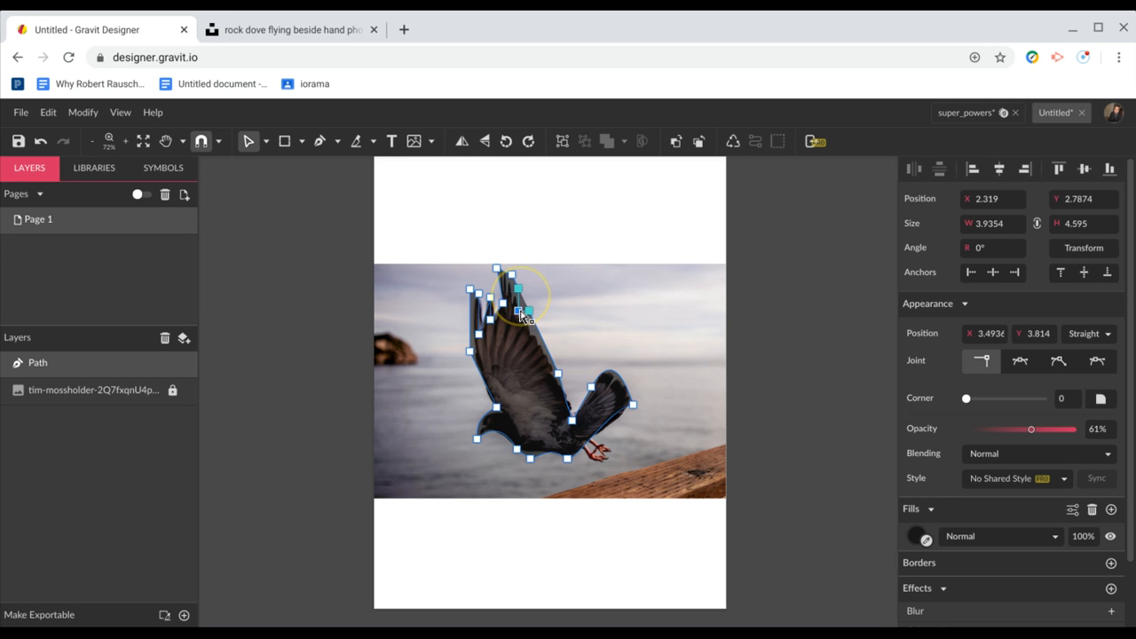
{"action": "mouse_move", "coordinate": [531, 319]}
{"action": "left_mouse_down"}
{"action": "mouse_move", "coordinate": [540, 307]}
{"action": "mouse_move", "coordinate": [540, 336]}
{"action": "left_mouse_up"}
{"action": "left_click", "coordinate": [539, 331]}
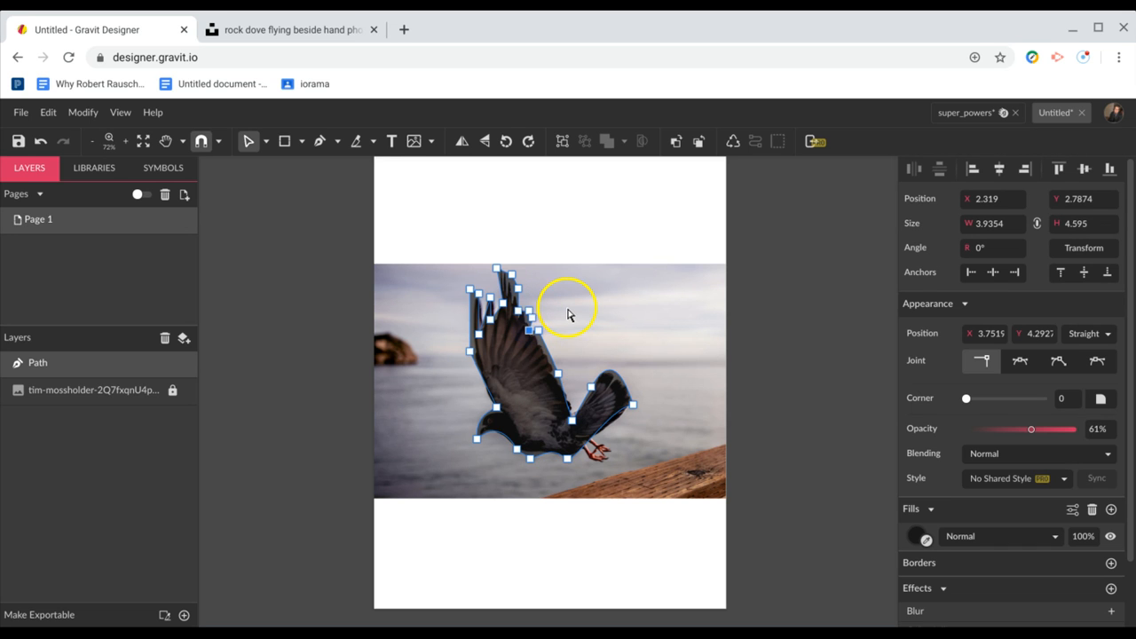
{"action": "left_click", "coordinate": [568, 315]}
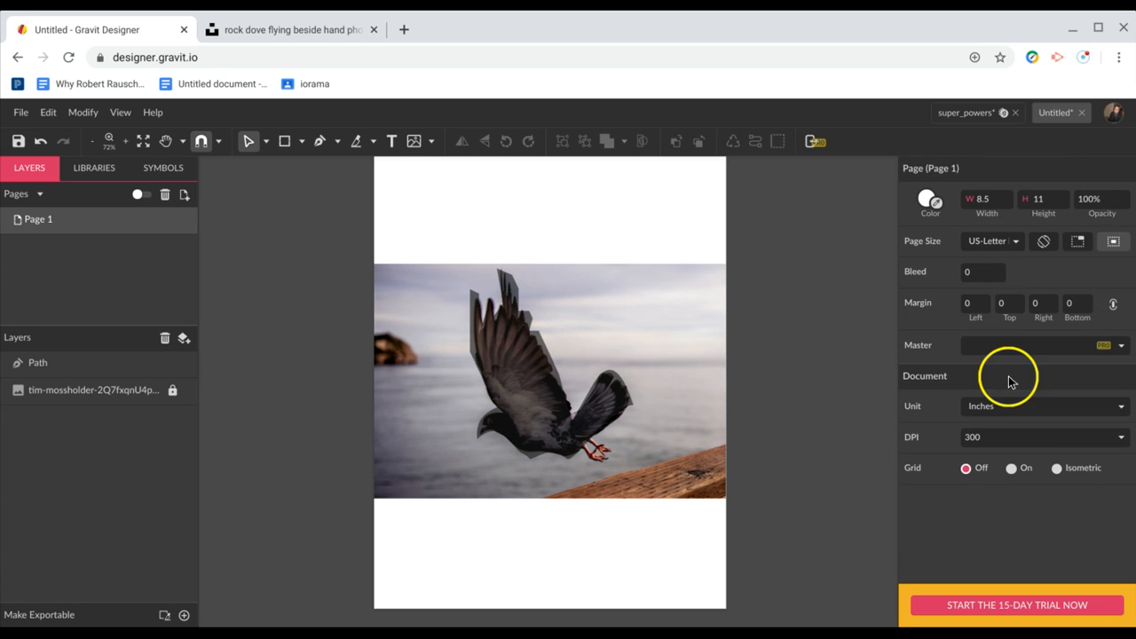
- Set the bird path's opacity to 100%
{"action": "left_click", "coordinate": [544, 438]}
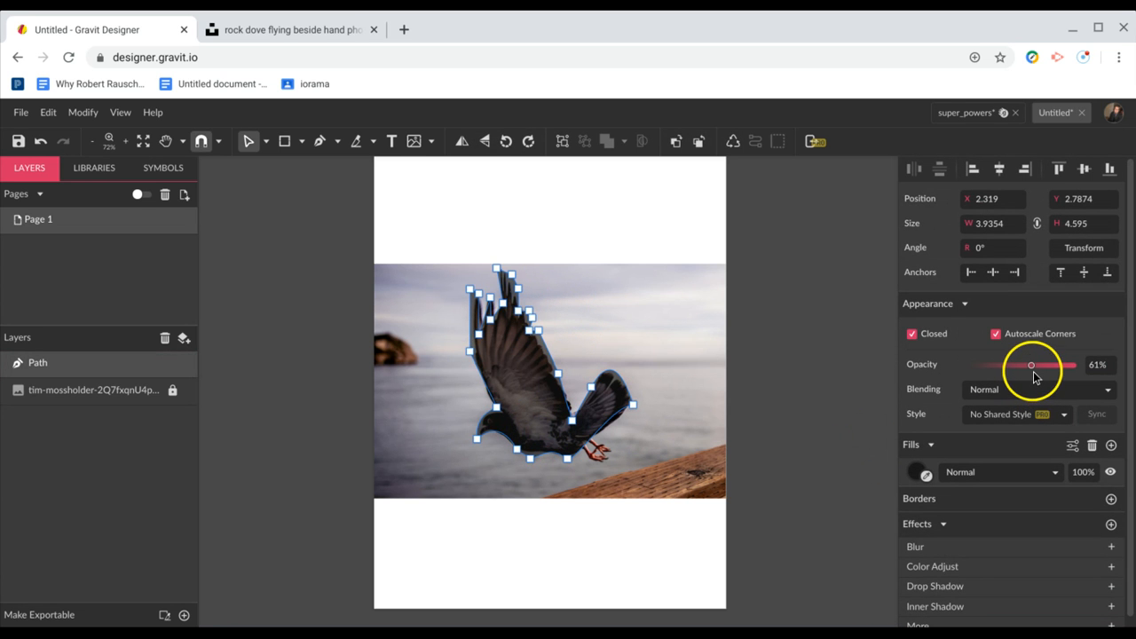
{"action": "left_click", "coordinate": [1033, 366]}
{"action": "left_click_drag", "start_coordinate": [1056, 368], "coordinate": [1085, 358]}
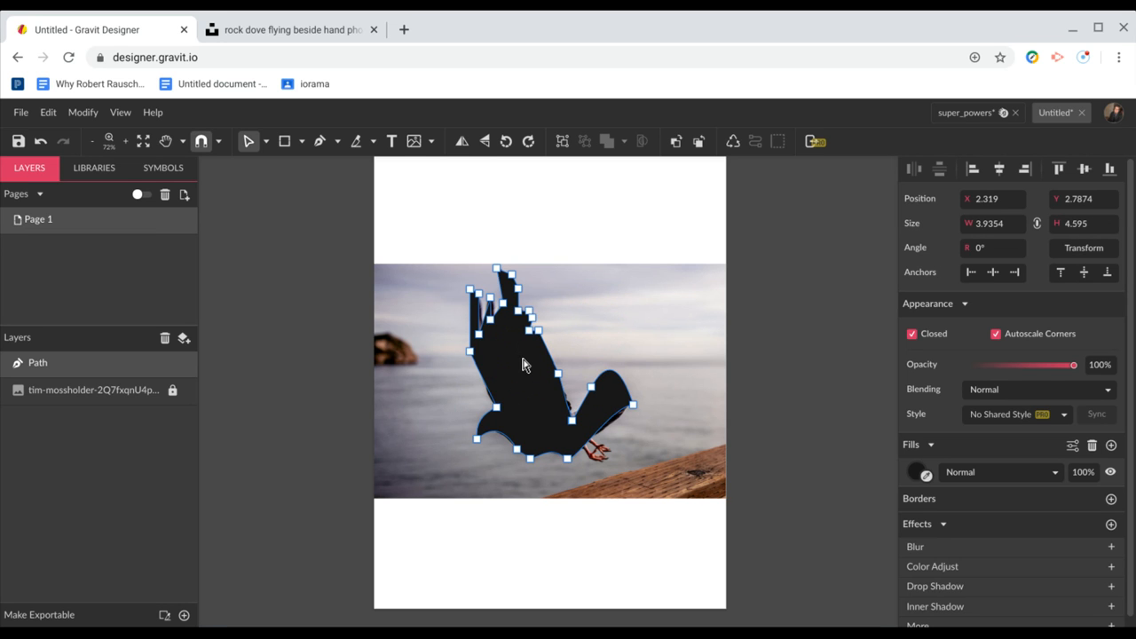
- Copy the bird silhouette into the super_powers document, above the explosion group
{"action": "left_click", "coordinate": [955, 117]}
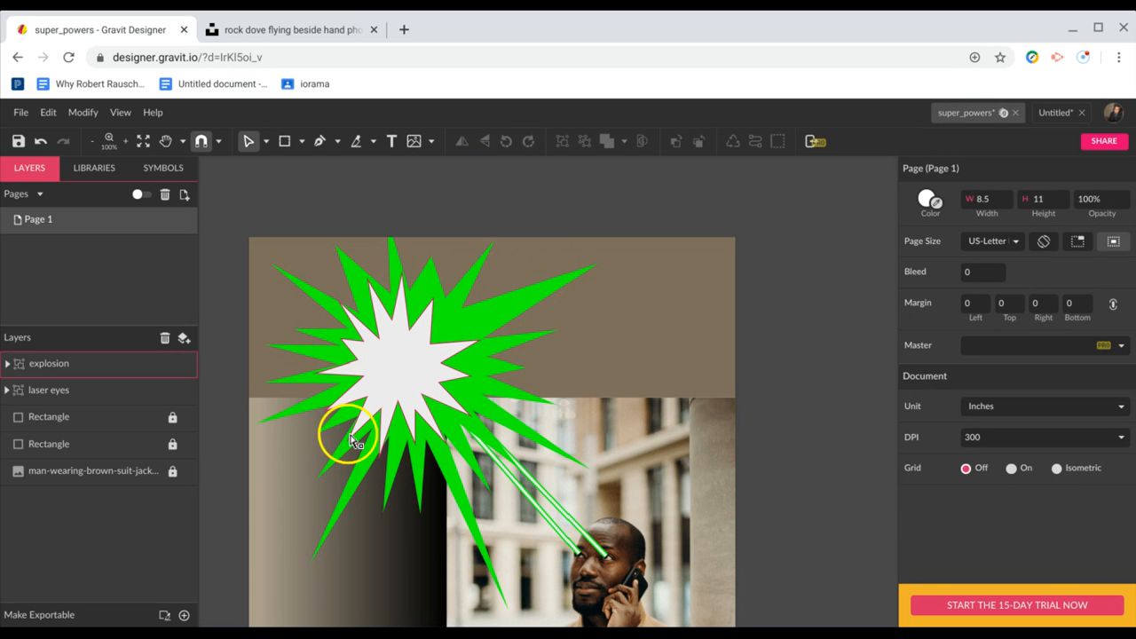
{"action": "double_click", "coordinate": [398, 373]}
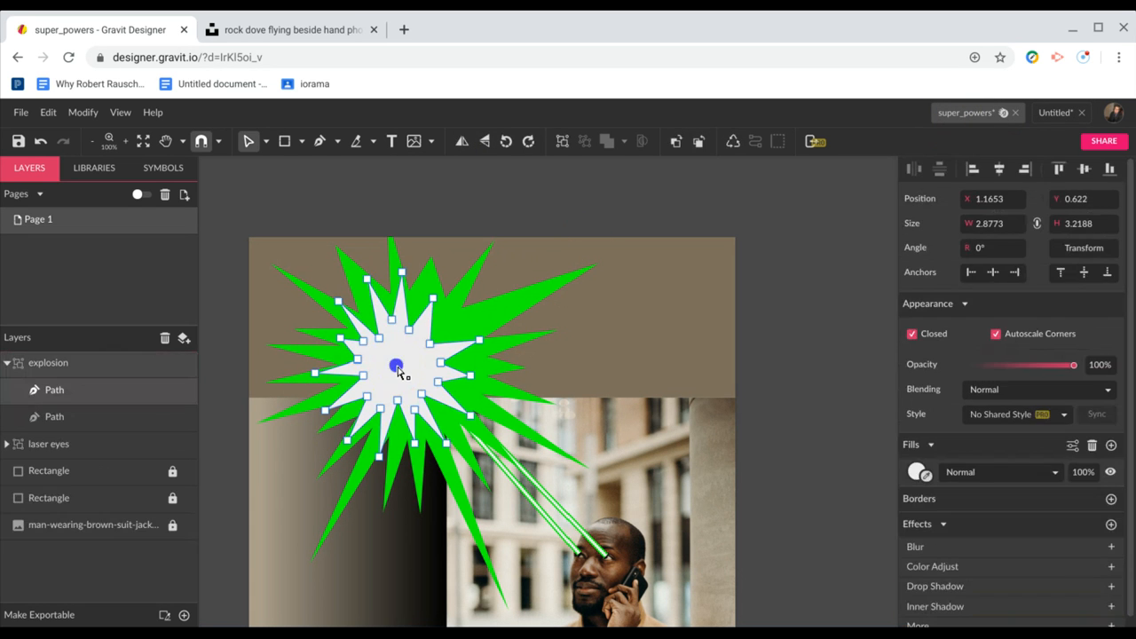
{"action": "left_click", "coordinate": [106, 371]}
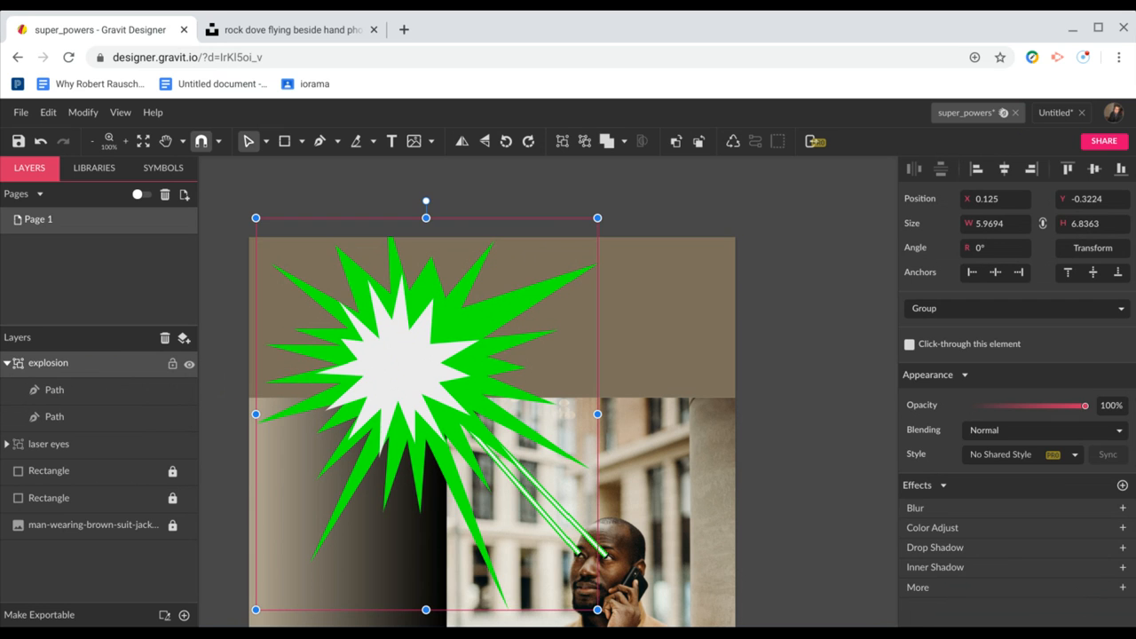
{"action": "key", "text": "ctrl+v"}
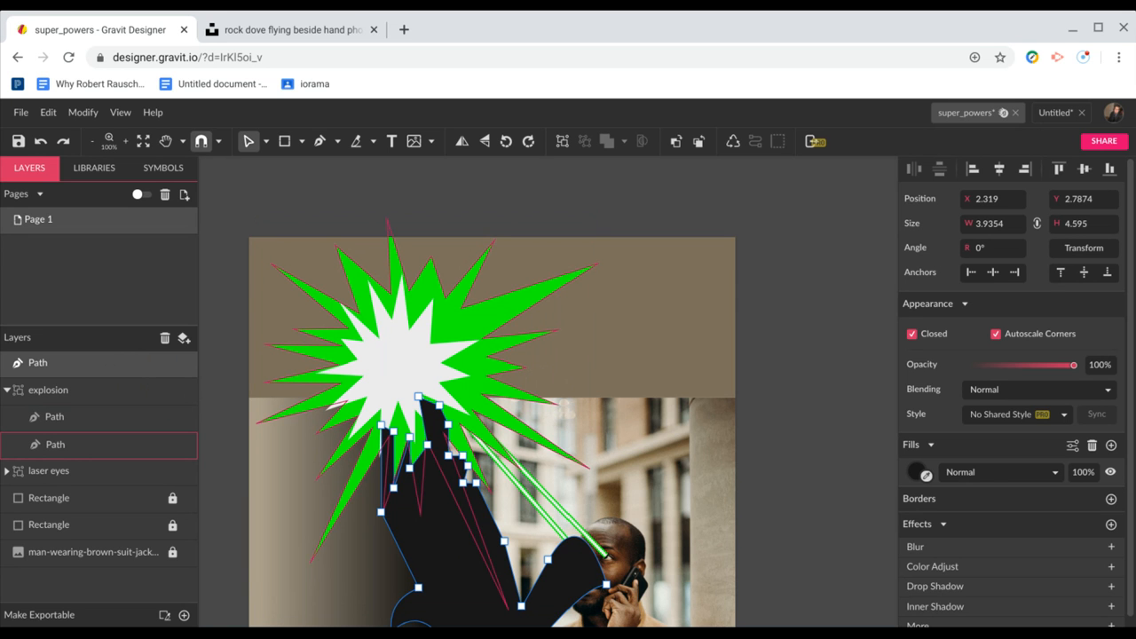
- Scale the bird silhouette down to about 1.2 by 1.4 in and place it over the explosion's white centre
{"action": "key", "text": "Escape"}
{"action": "scroll", "coordinate": [520, 490], "scroll_direction": "down", "scroll_amount": 3}
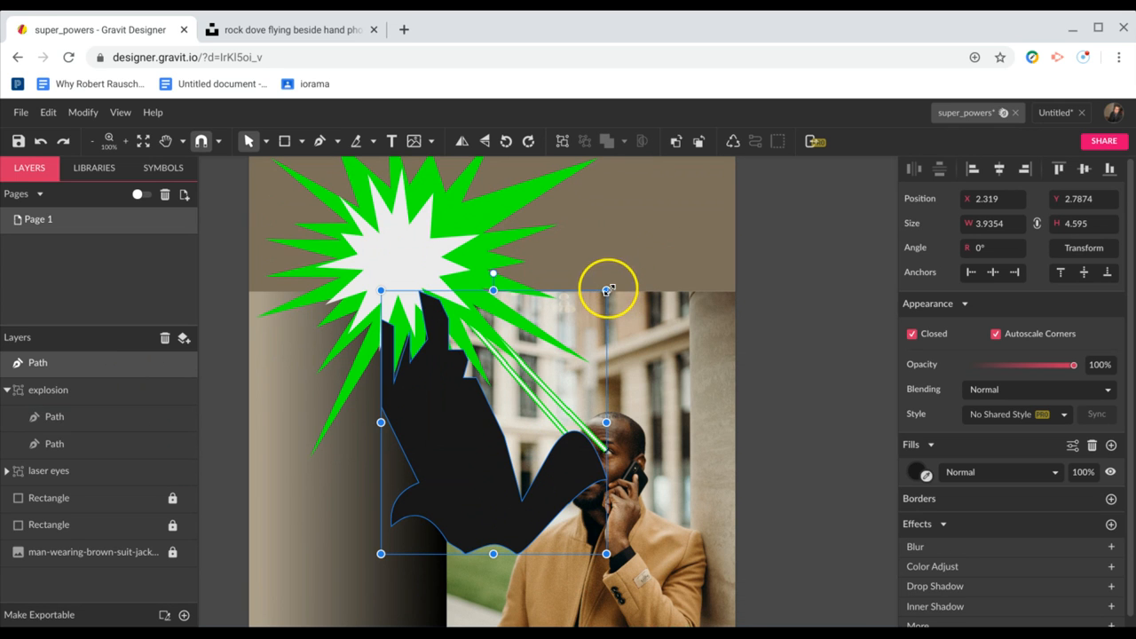
{"action": "left_click_drag", "start_coordinate": [606, 289], "coordinate": [452, 459]}
{"action": "left_click_drag", "start_coordinate": [414, 510], "coordinate": [397, 256]}
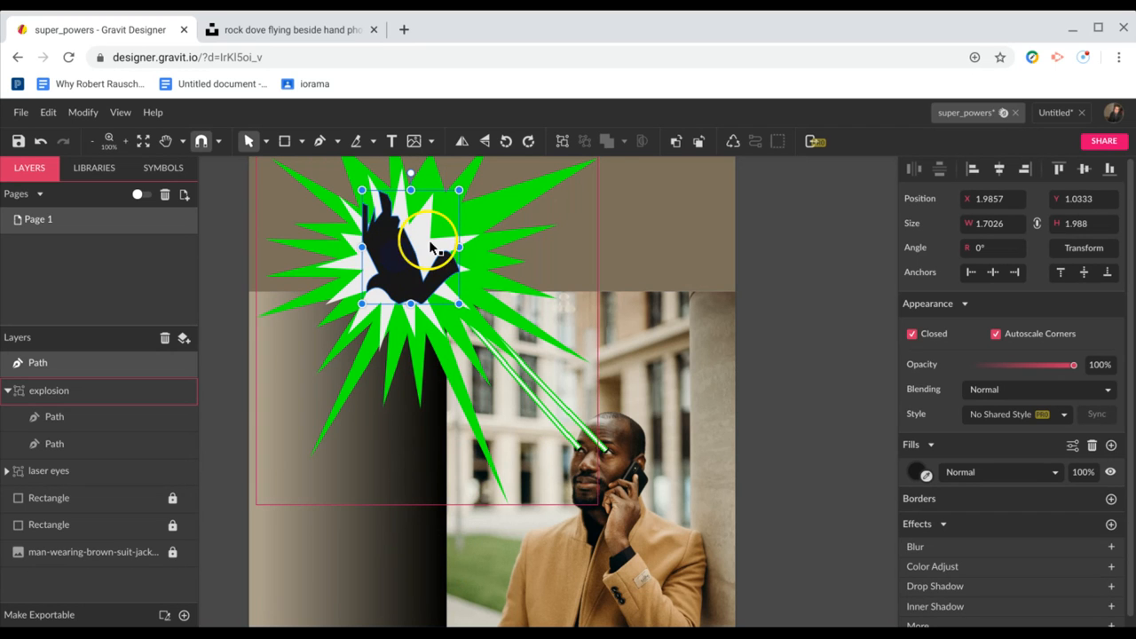
{"action": "left_click_drag", "start_coordinate": [460, 189], "coordinate": [444, 222]}
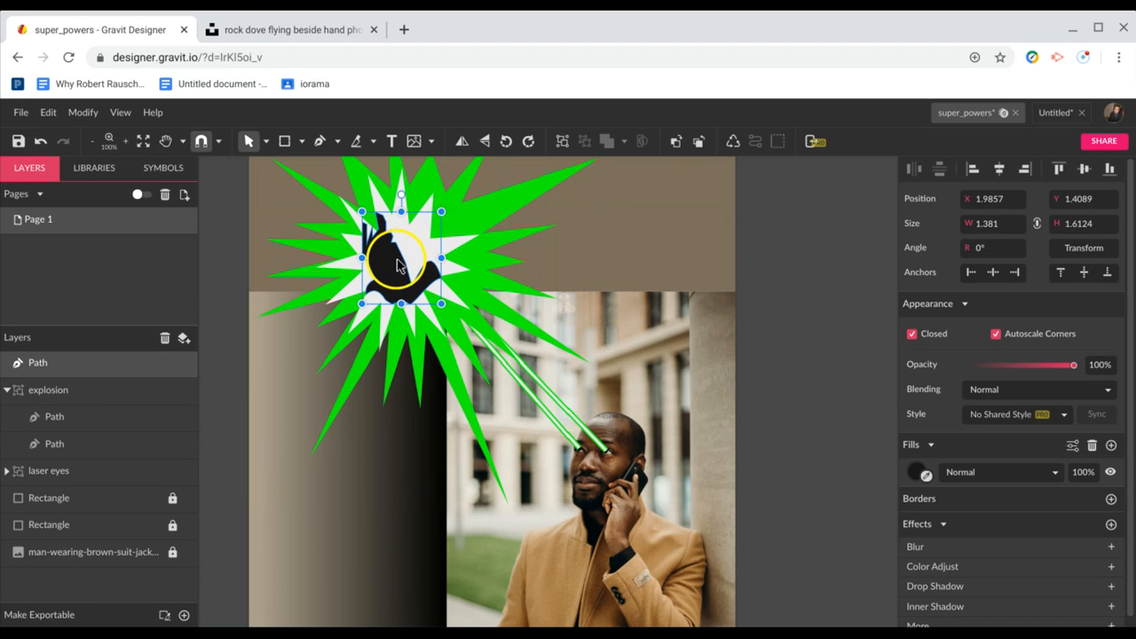
{"action": "left_click_drag", "start_coordinate": [400, 260], "coordinate": [405, 255]}
{"action": "left_click_drag", "start_coordinate": [448, 204], "coordinate": [436, 215]}
{"action": "left_click", "coordinate": [623, 256]}
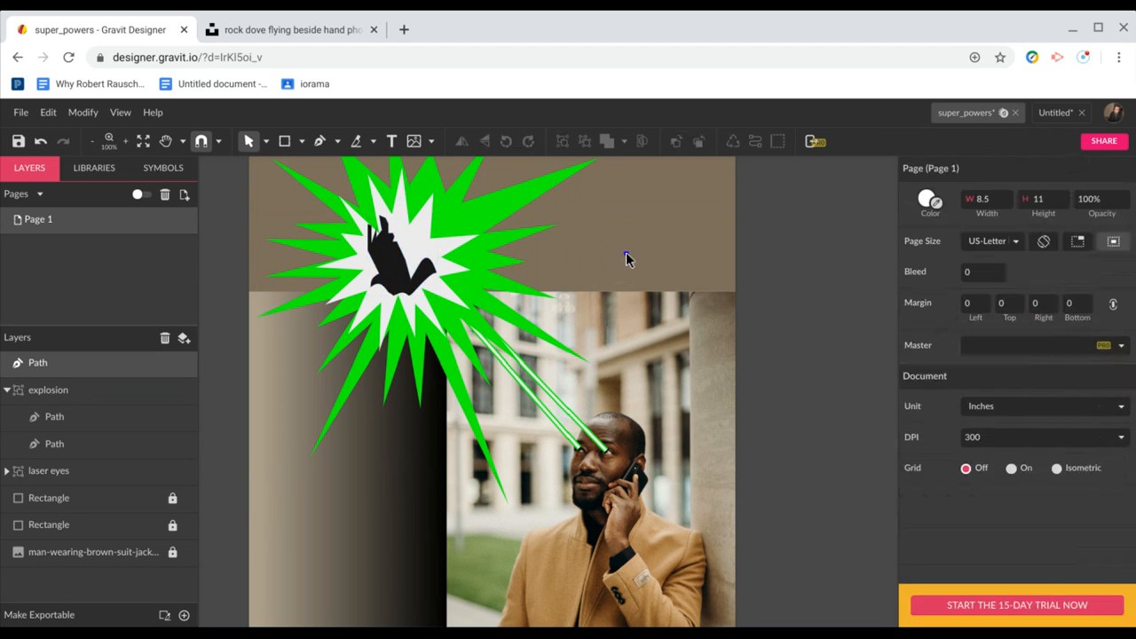
- Nudge the bird silhouette to about X 2.14, Y 1.29 in within the explosion's white centre
{"action": "key", "text": "ctrl+minus"}
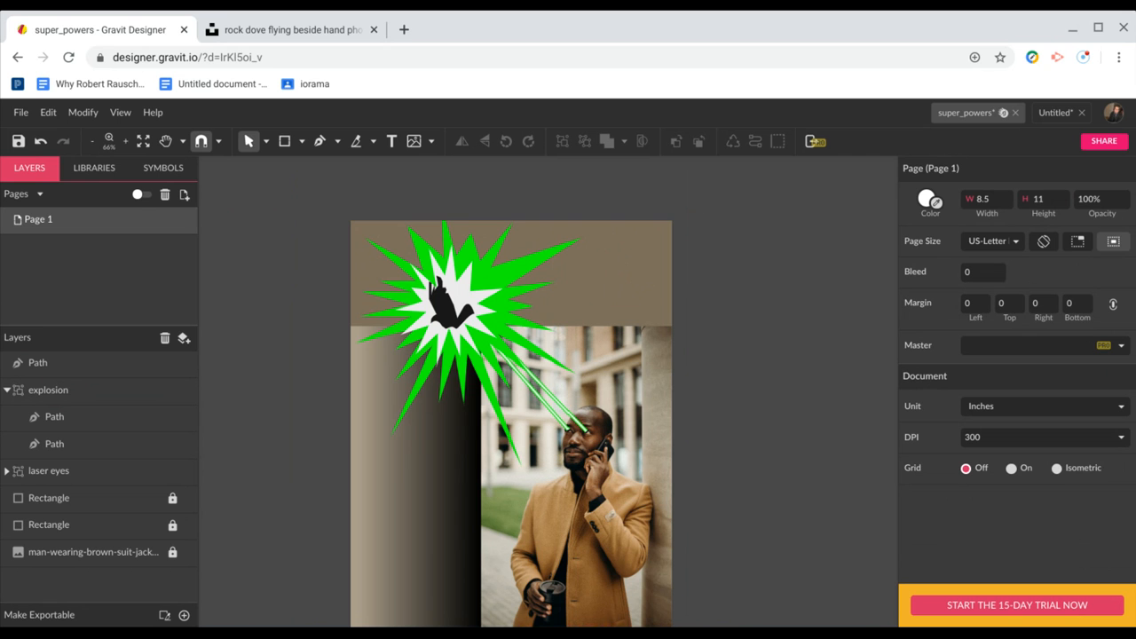
{"action": "scroll", "coordinate": [508, 297], "scroll_direction": "up", "scroll_amount": 1}
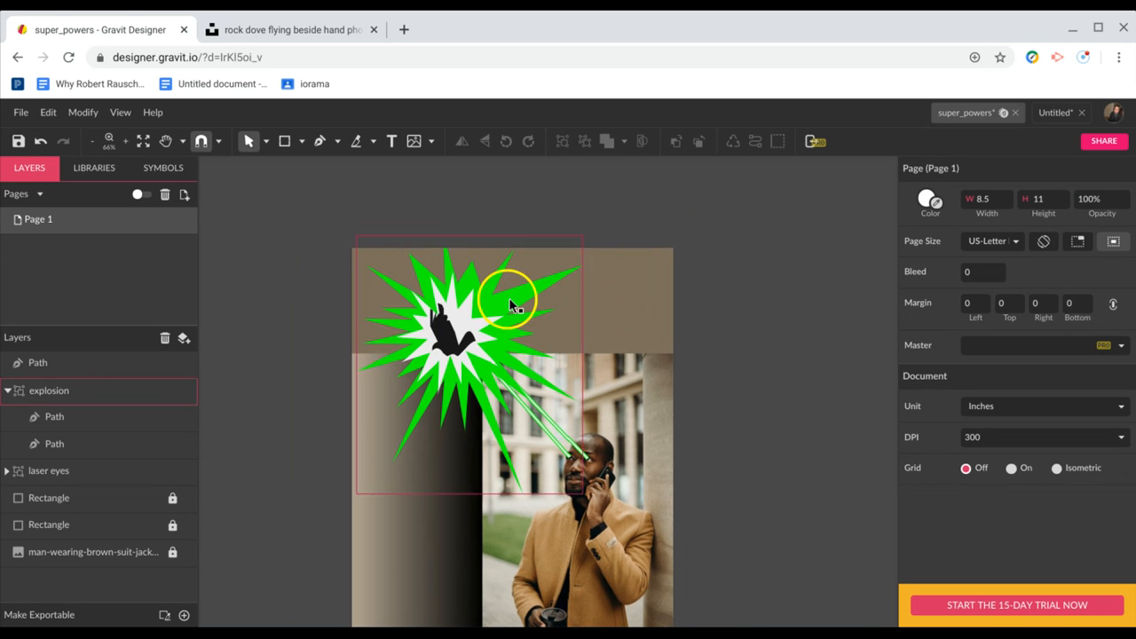
{"action": "left_click", "coordinate": [452, 326]}
{"action": "left_click_drag", "start_coordinate": [452, 331], "coordinate": [451, 327]}
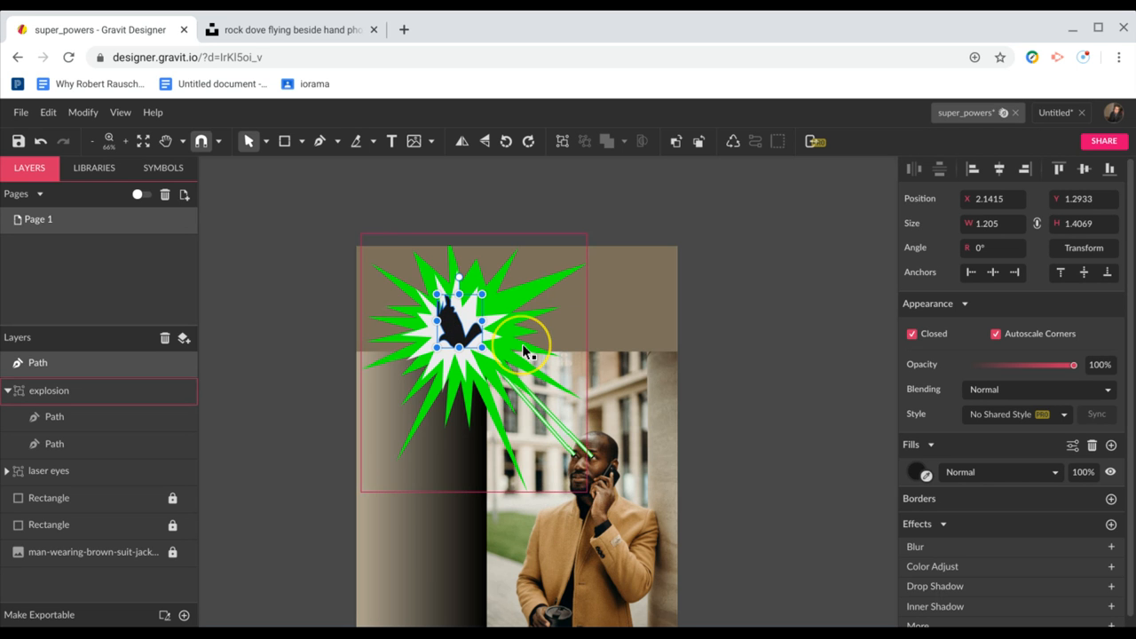
{"action": "scroll", "coordinate": [416, 285], "scroll_direction": "up", "scroll_amount": 3, "text": "ctrl"}
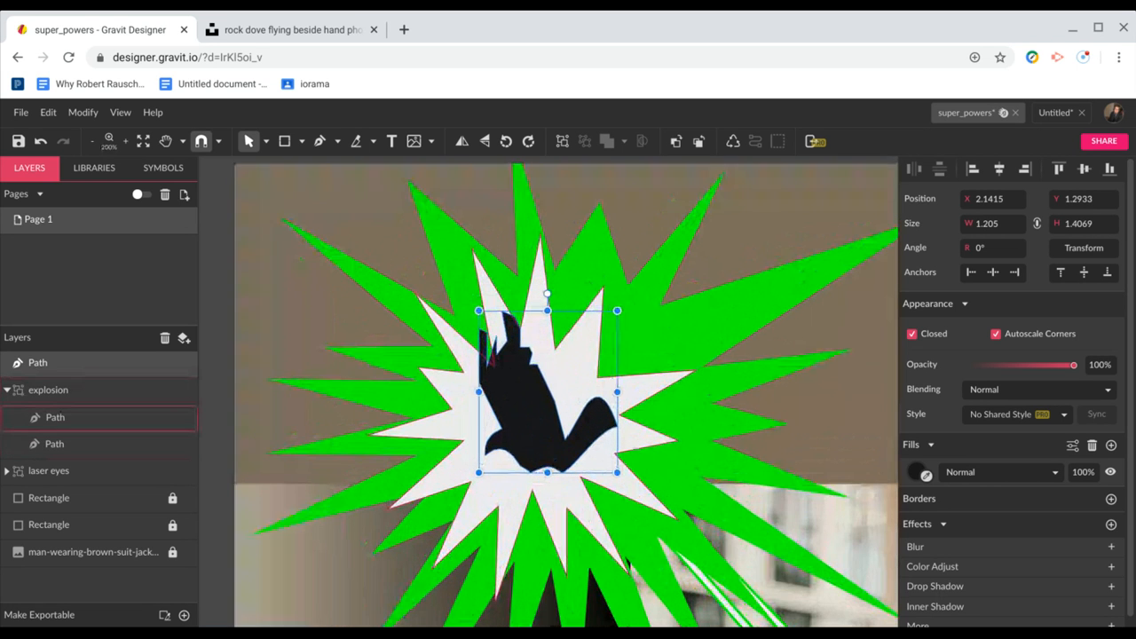
{"action": "key", "text": "ctrl+plus"}
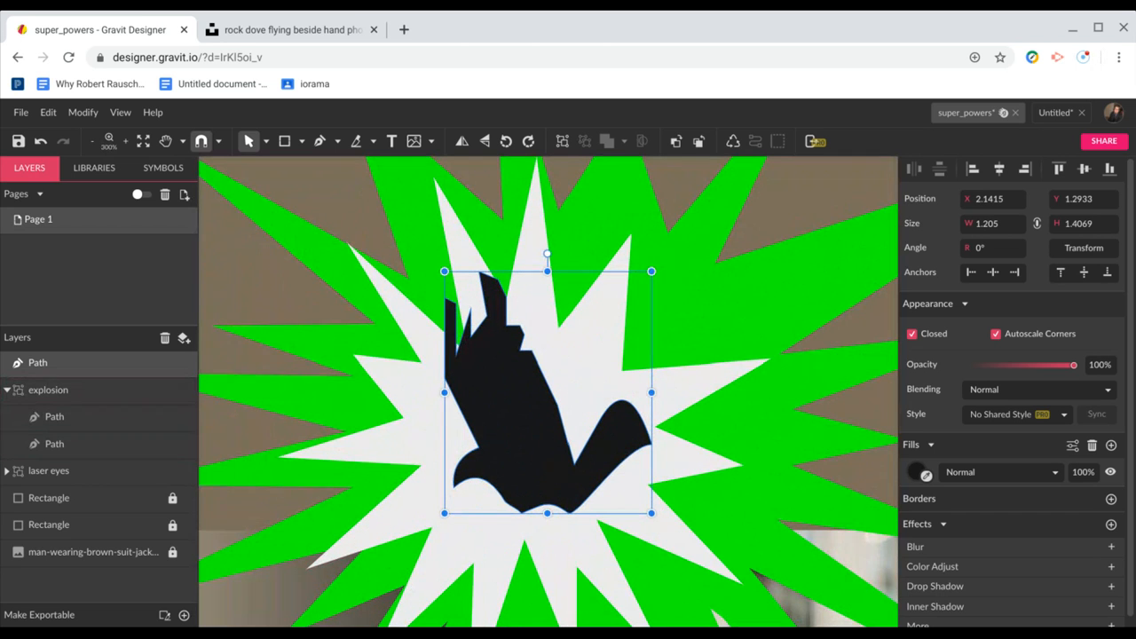
{"action": "left_click", "coordinate": [500, 409]}
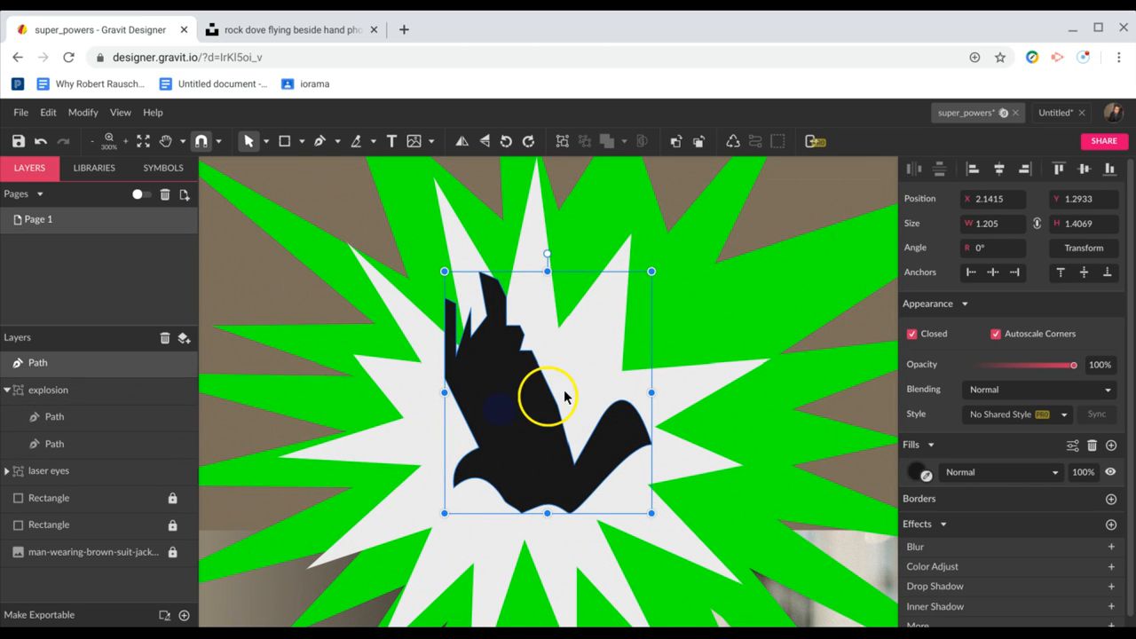
{"action": "left_click", "coordinate": [603, 360]}
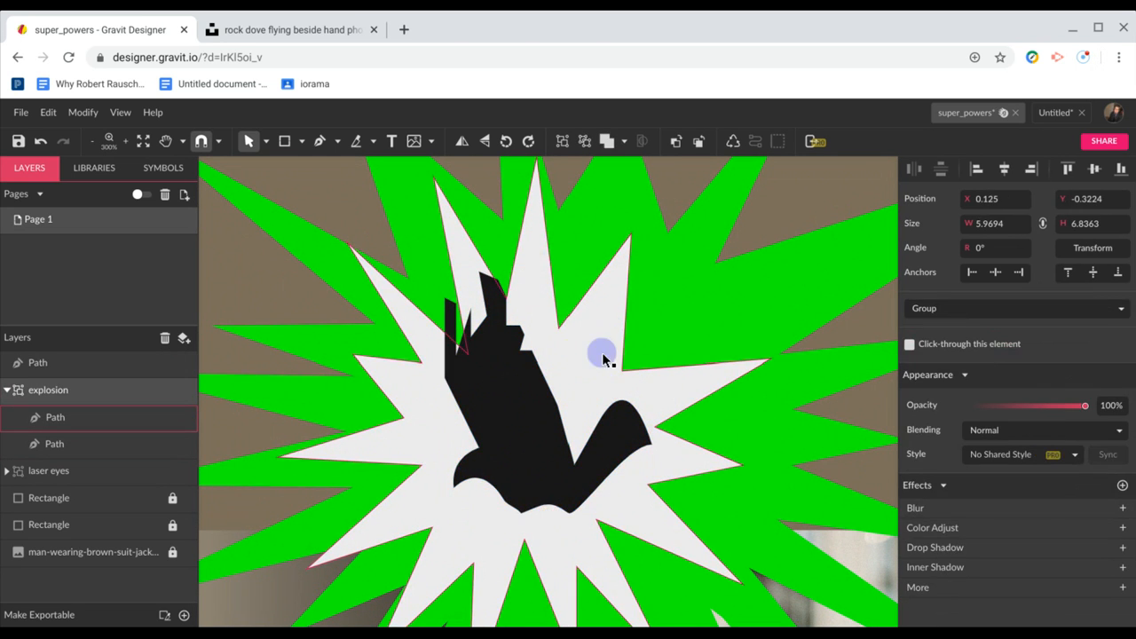
{"action": "left_click", "coordinate": [497, 416]}
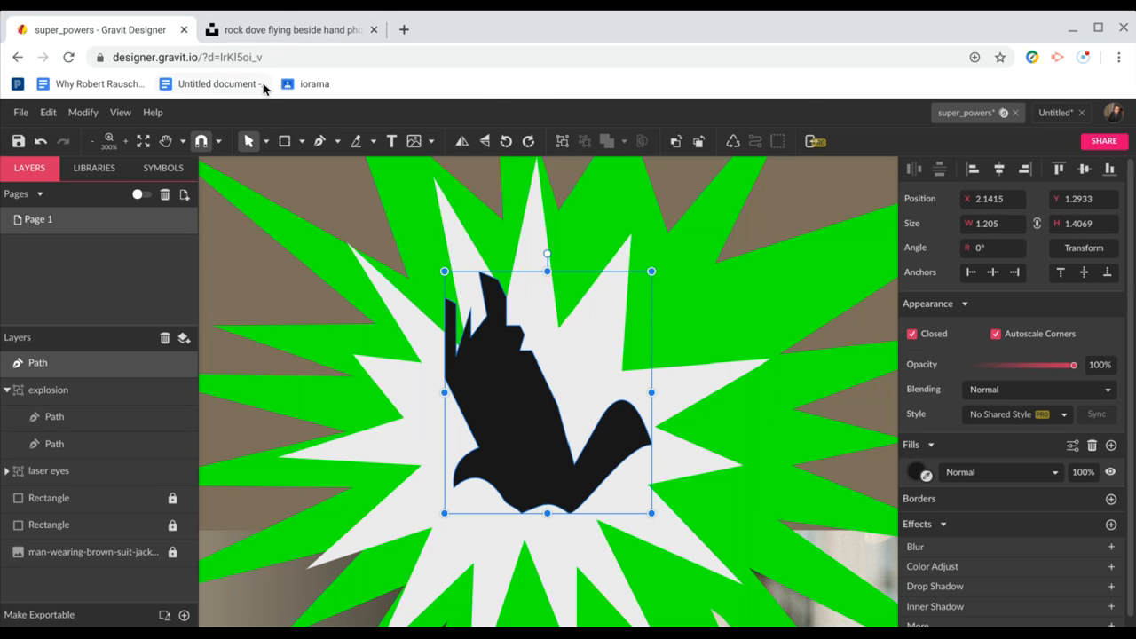
- Switch back to the untitled document and delete the bird path over the photo
{"action": "left_click", "coordinate": [1052, 115]}
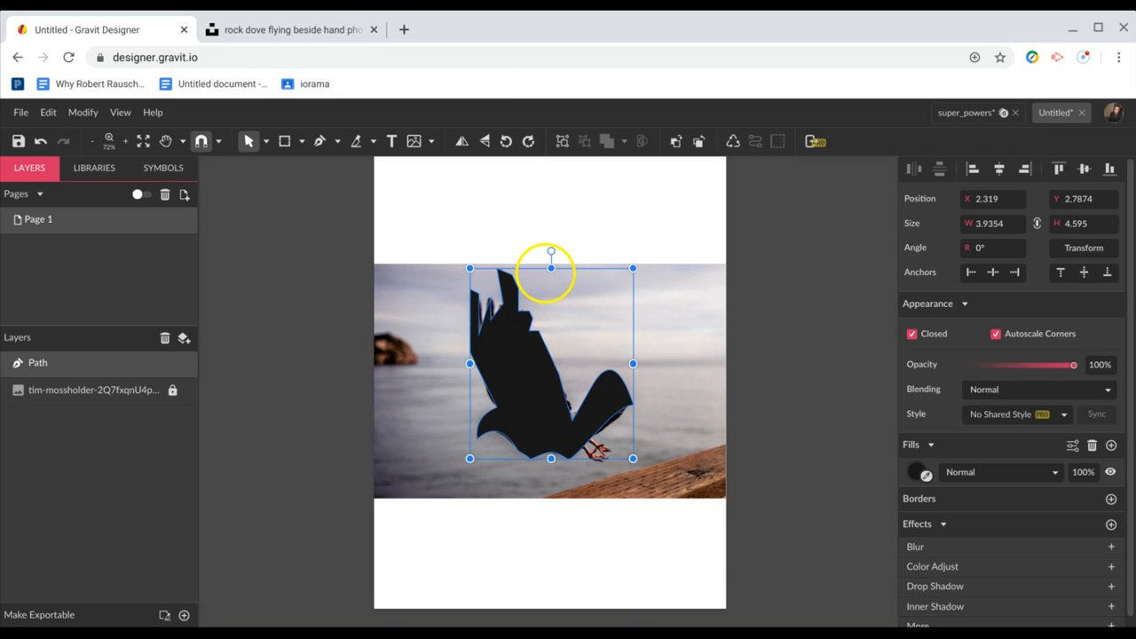
{"action": "key", "text": "Delete"}
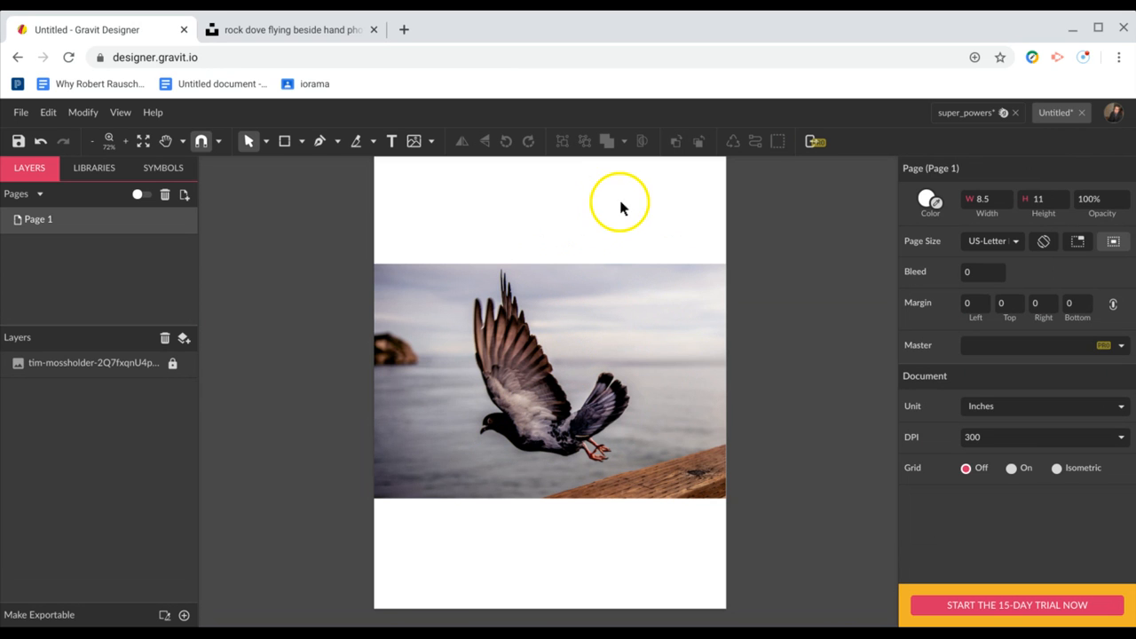
{"action": "left_click", "coordinate": [302, 142]}
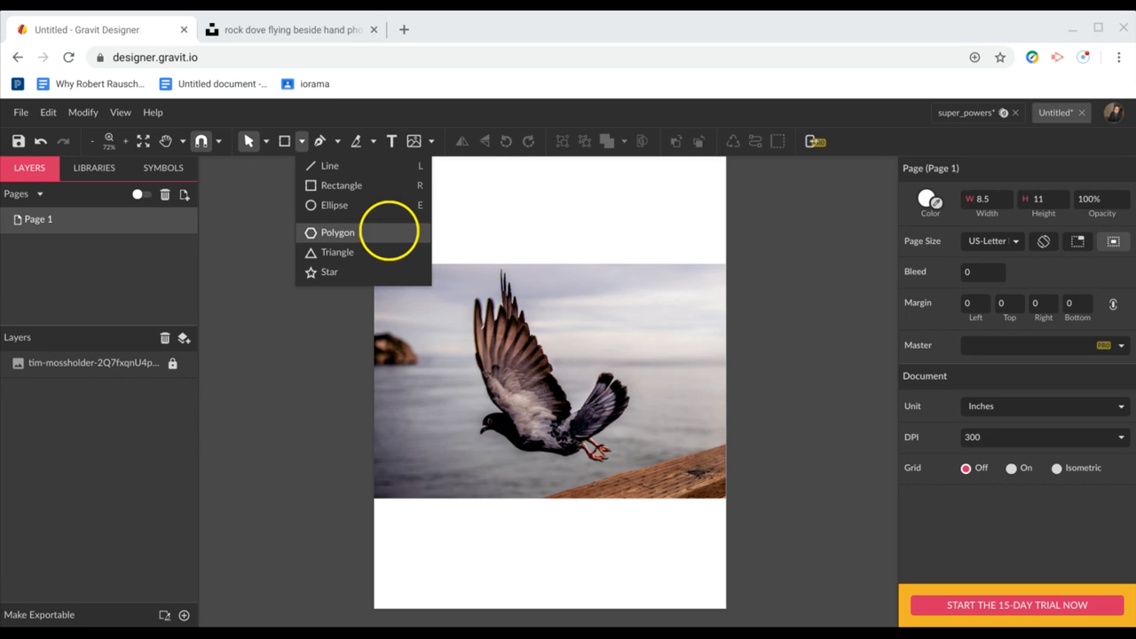
{"action": "left_click", "coordinate": [584, 216]}
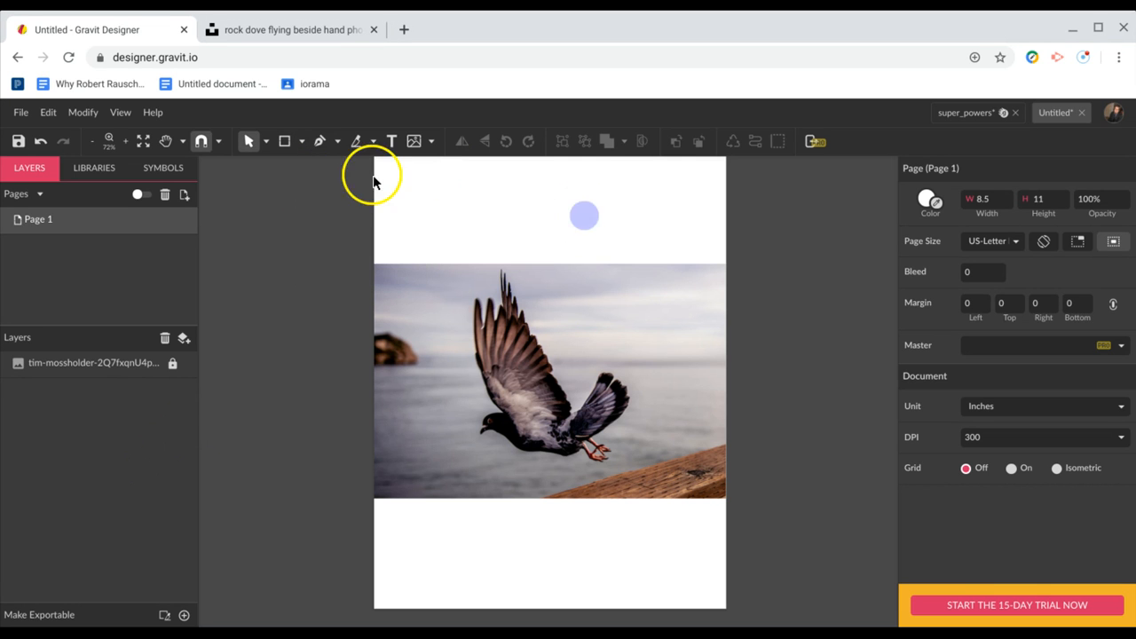
- Start a Pen path at the wing's front feather tip, tracing down the leading edge, around the head and beak to the breast
{"action": "left_click", "coordinate": [321, 142]}
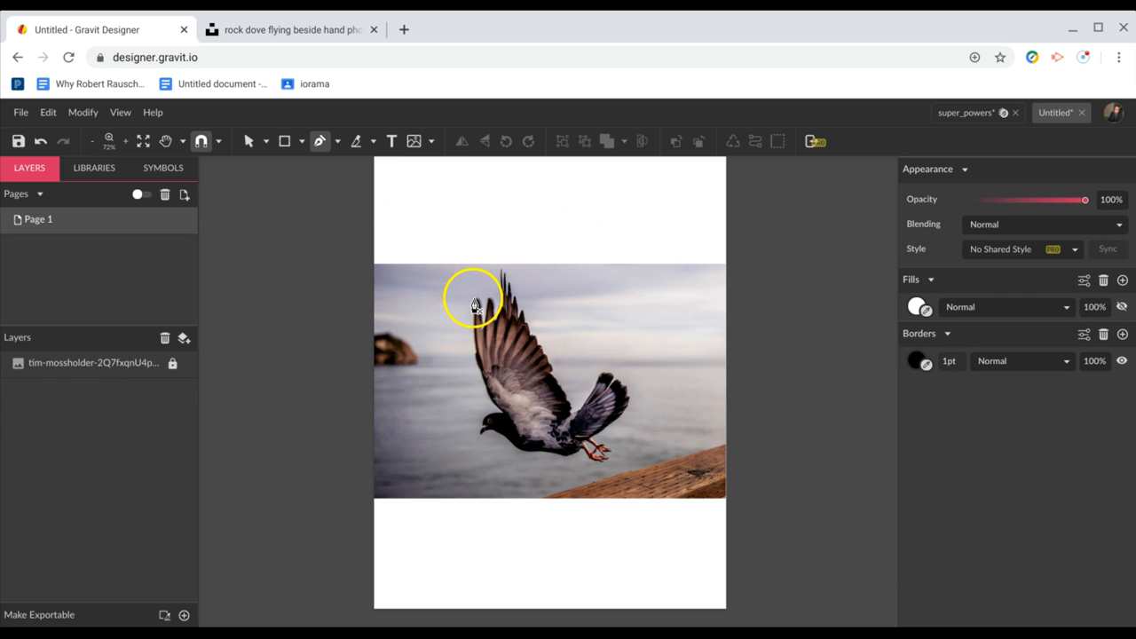
{"action": "left_click", "coordinate": [472, 298]}
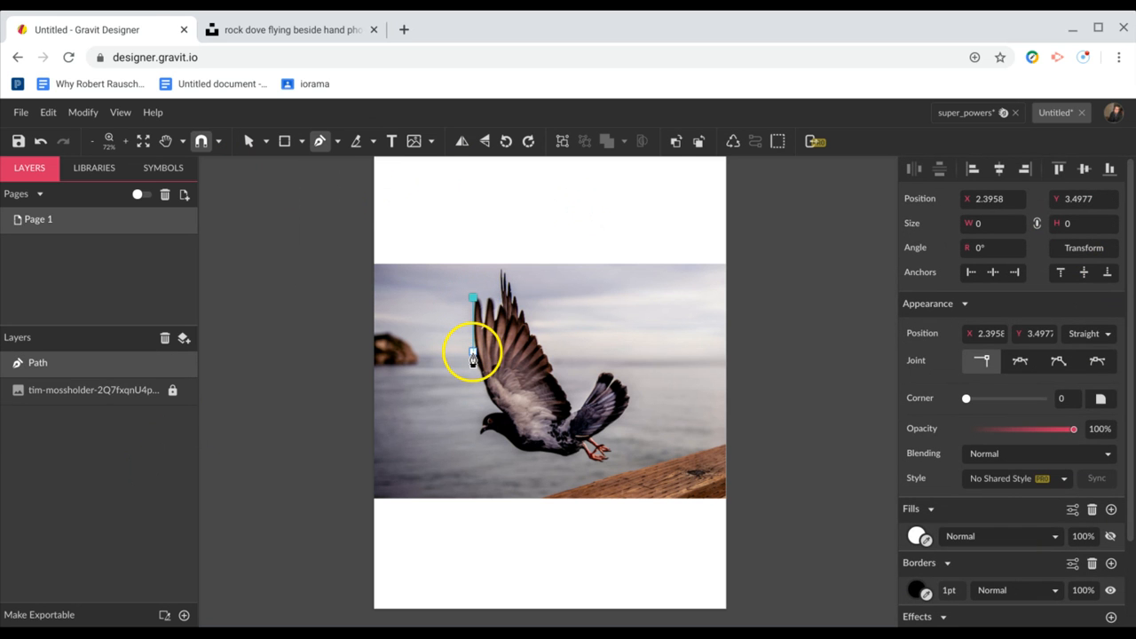
{"action": "left_click", "coordinate": [473, 355]}
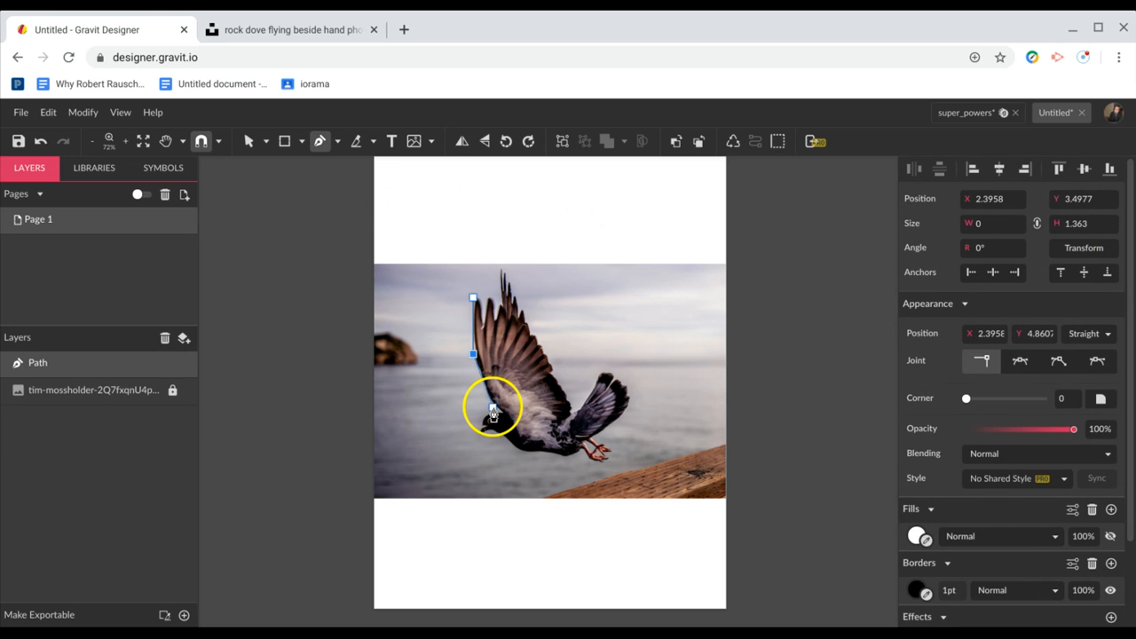
{"action": "left_click_drag", "start_coordinate": [494, 412], "coordinate": [476, 439]}
{"action": "left_click", "coordinate": [477, 436]}
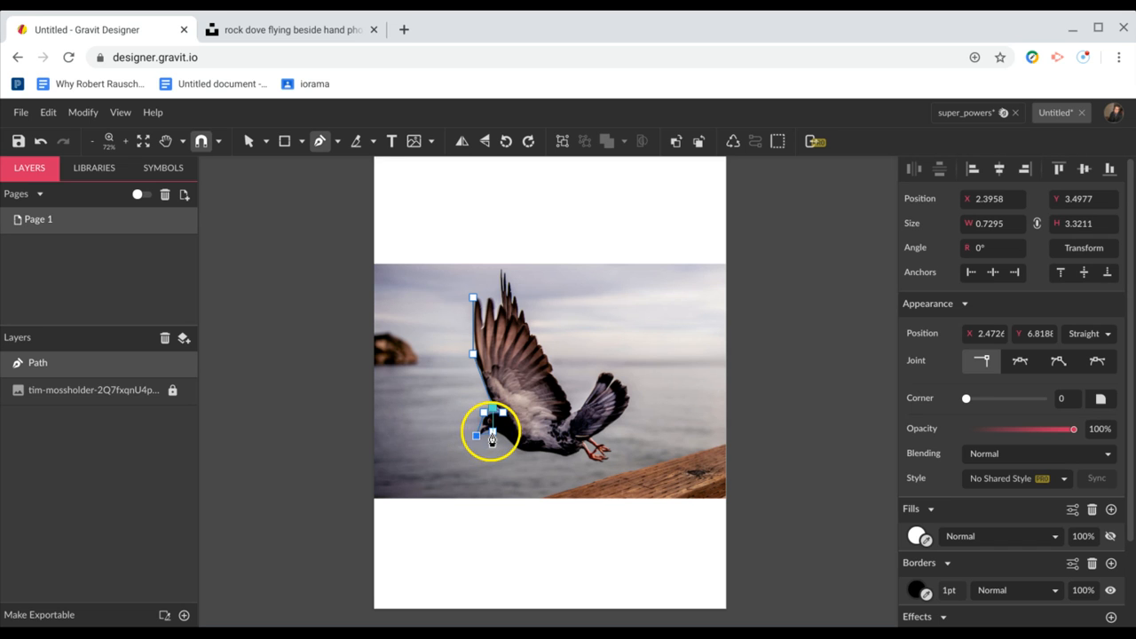
{"action": "left_click", "coordinate": [493, 433]}
{"action": "left_click_drag", "start_coordinate": [509, 439], "coordinate": [520, 455]}
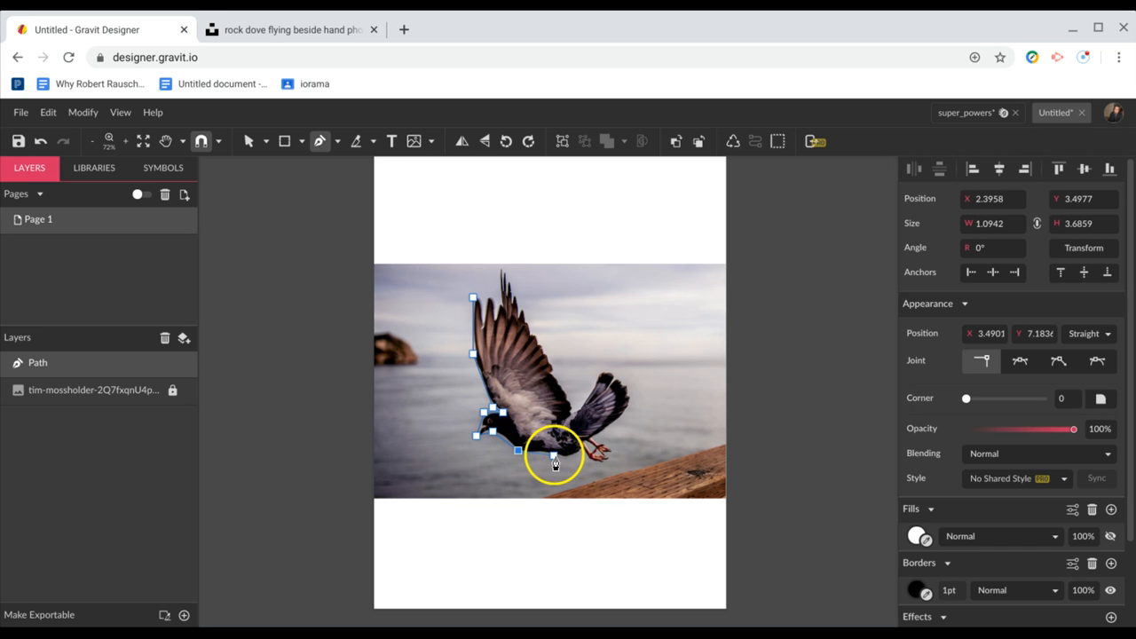
- Continue the path along the bird's belly and around the tail feathers to the notch between tail and wing
{"action": "left_click", "coordinate": [554, 455]}
{"action": "left_click", "coordinate": [575, 462]}
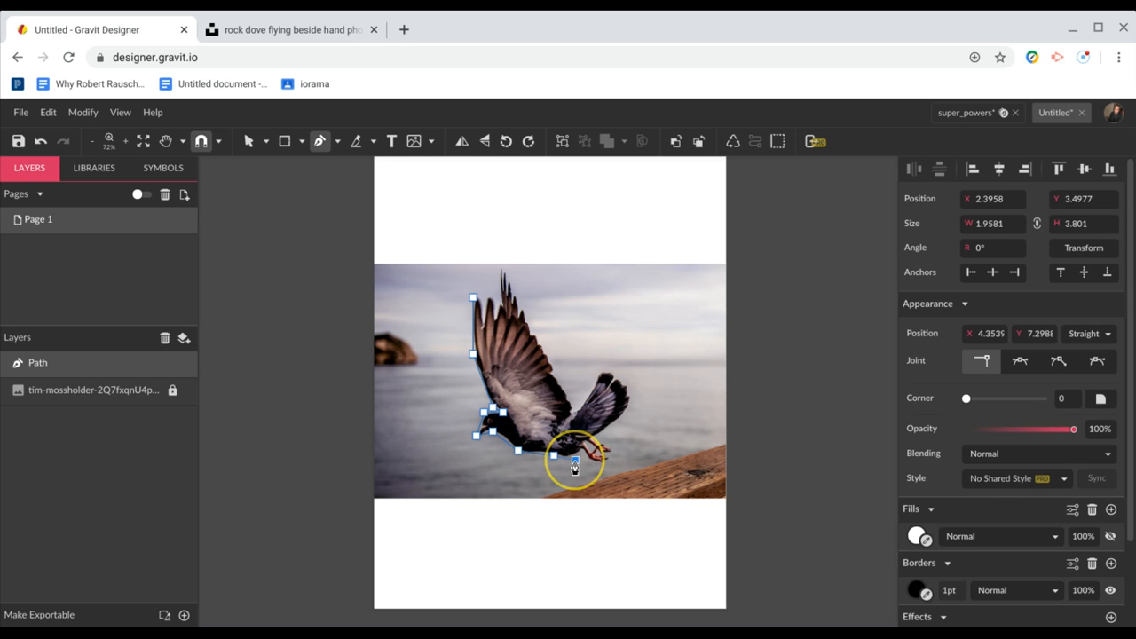
{"action": "left_click", "coordinate": [593, 448]}
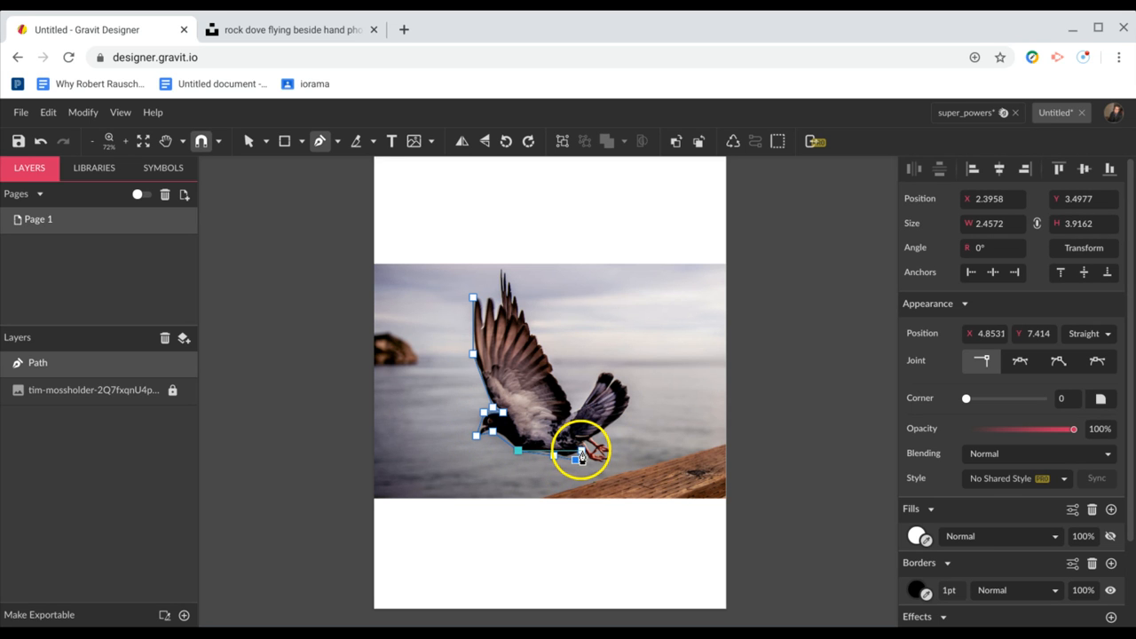
{"action": "left_click", "coordinate": [583, 449]}
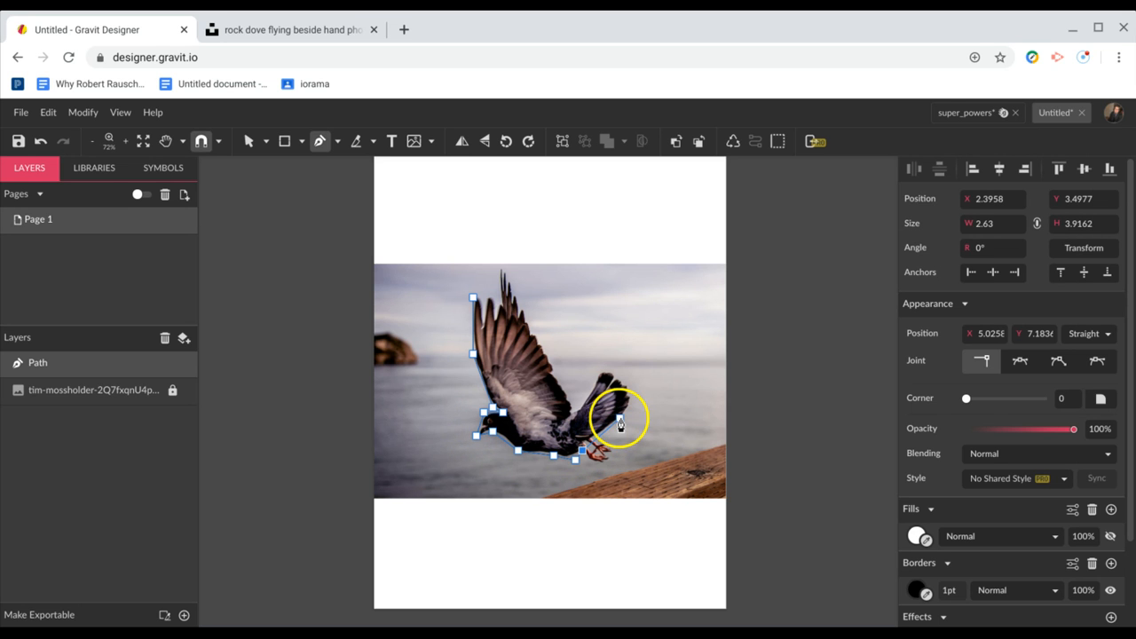
{"action": "left_click", "coordinate": [627, 414]}
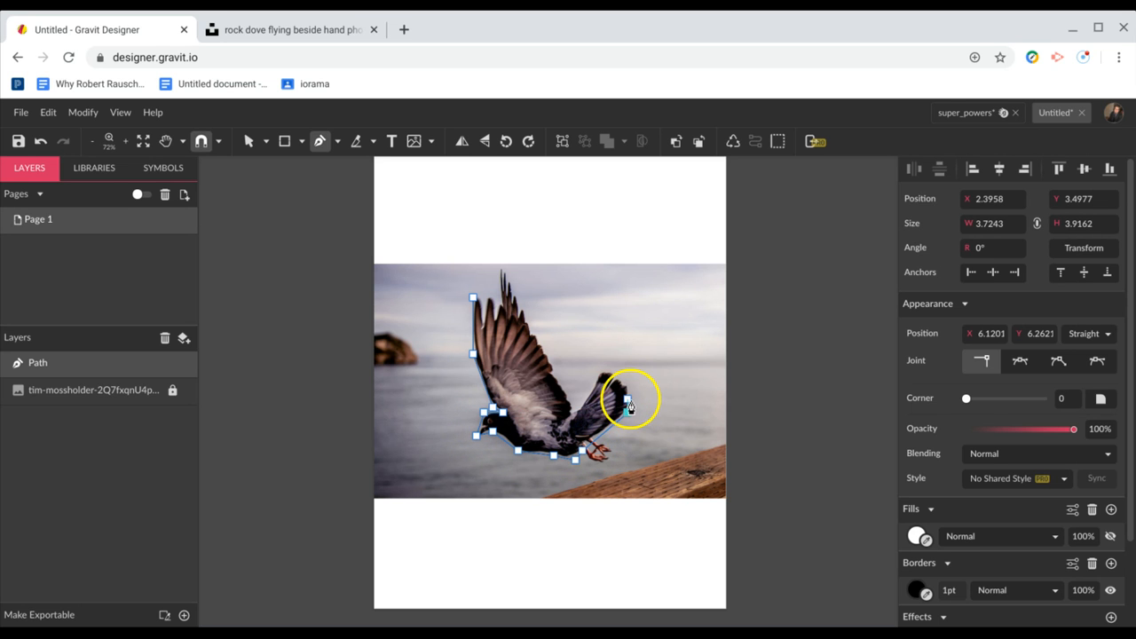
{"action": "left_click", "coordinate": [632, 395]}
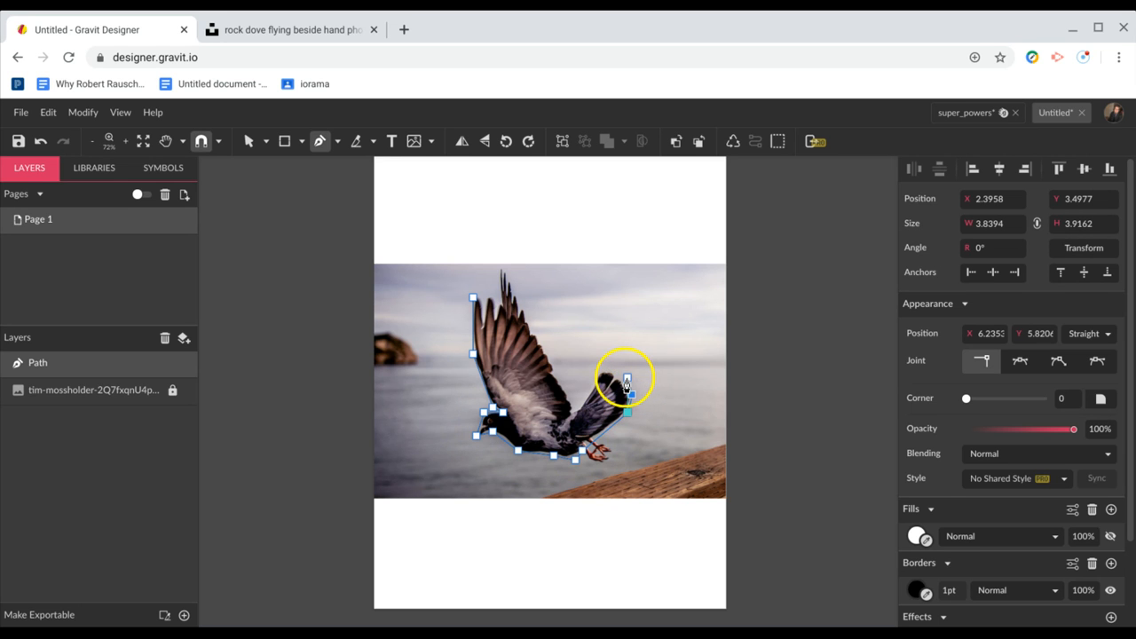
{"action": "left_click", "coordinate": [602, 373]}
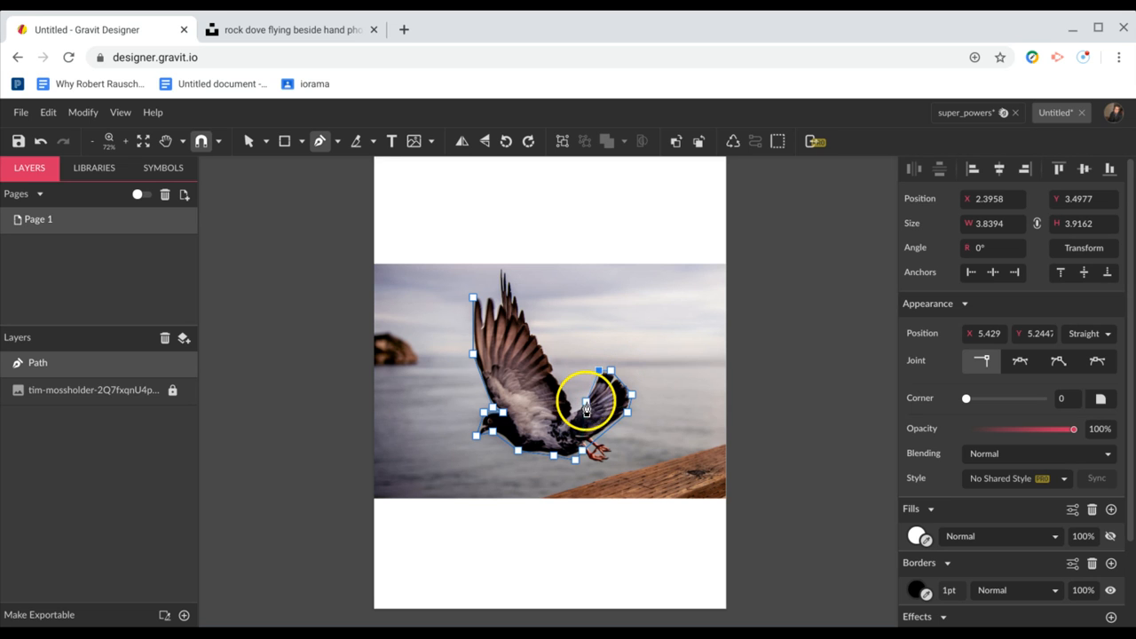
{"action": "left_click", "coordinate": [575, 413]}
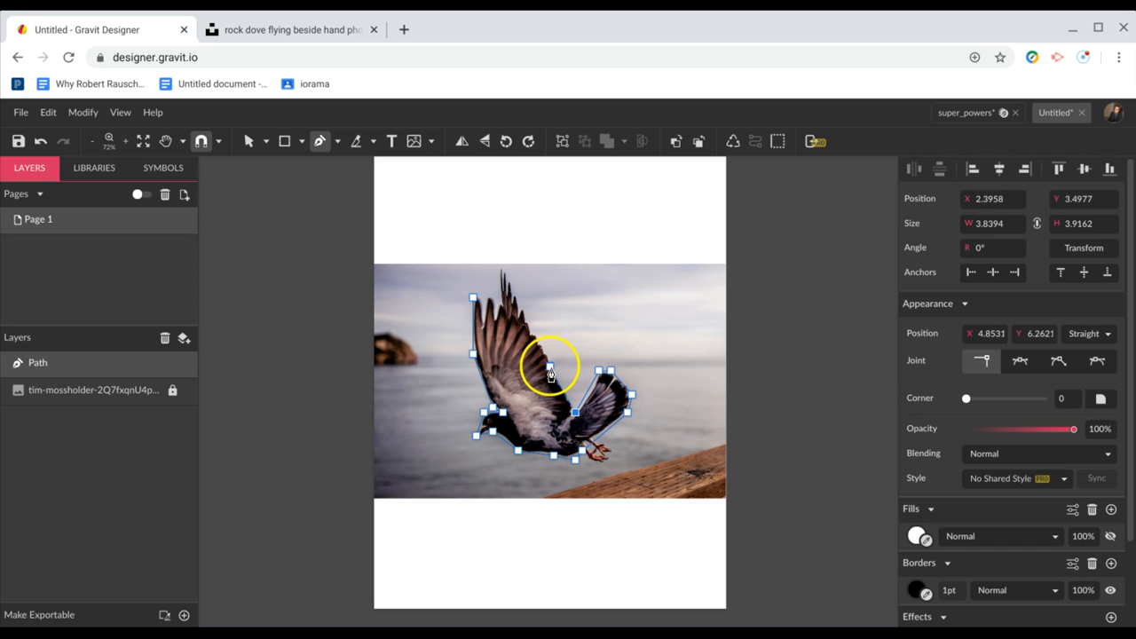
- Continue the path with straight segments up the wing's rear edge to the highest feather tip
{"action": "left_click", "coordinate": [551, 366]}
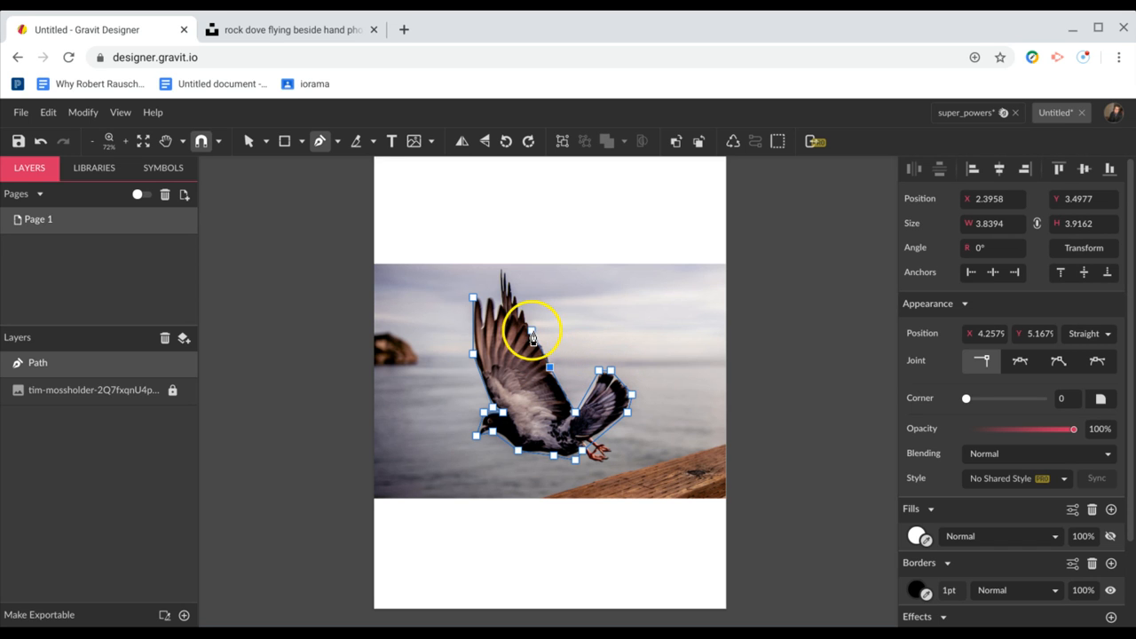
{"action": "left_click", "coordinate": [532, 330]}
{"action": "left_click", "coordinate": [522, 307]}
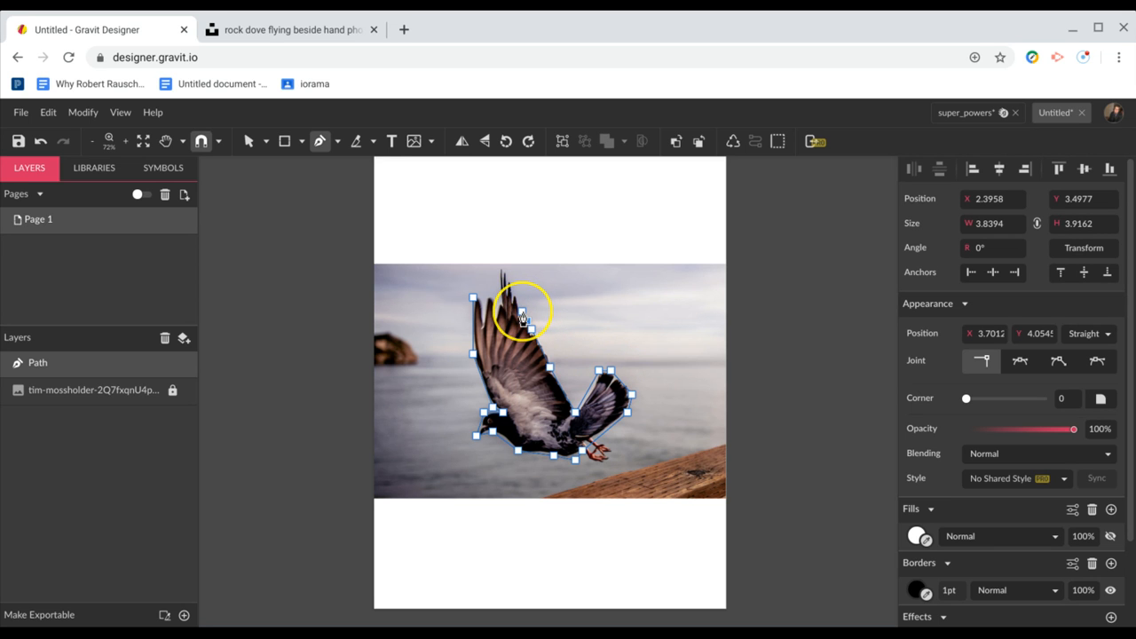
{"action": "left_click", "coordinate": [520, 314]}
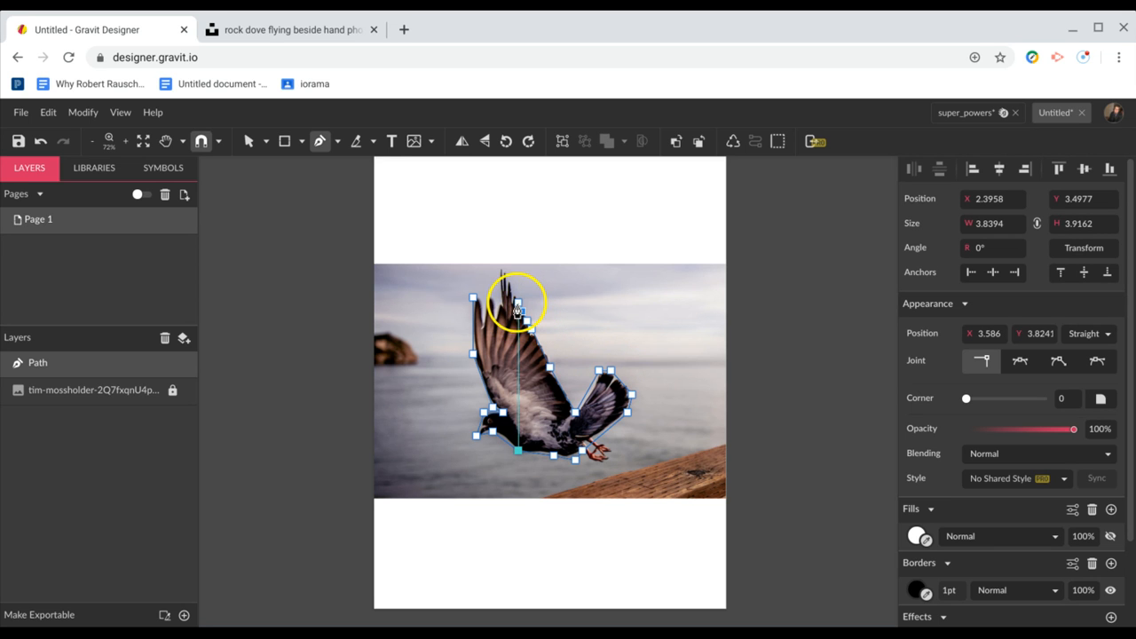
{"action": "left_click", "coordinate": [511, 286]}
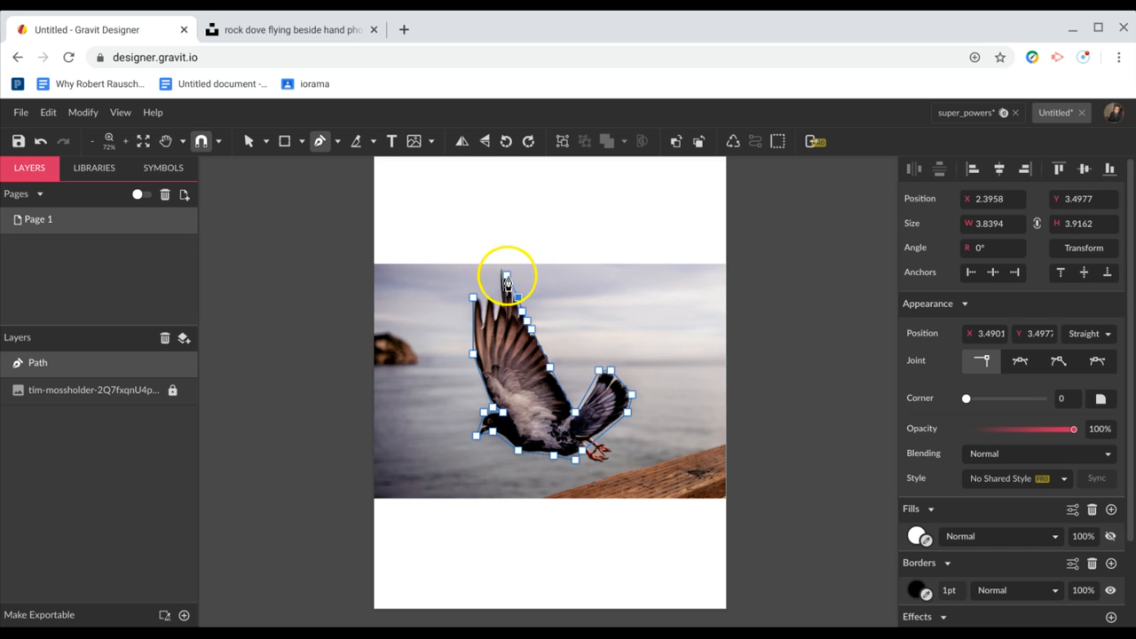
{"action": "left_click", "coordinate": [502, 264]}
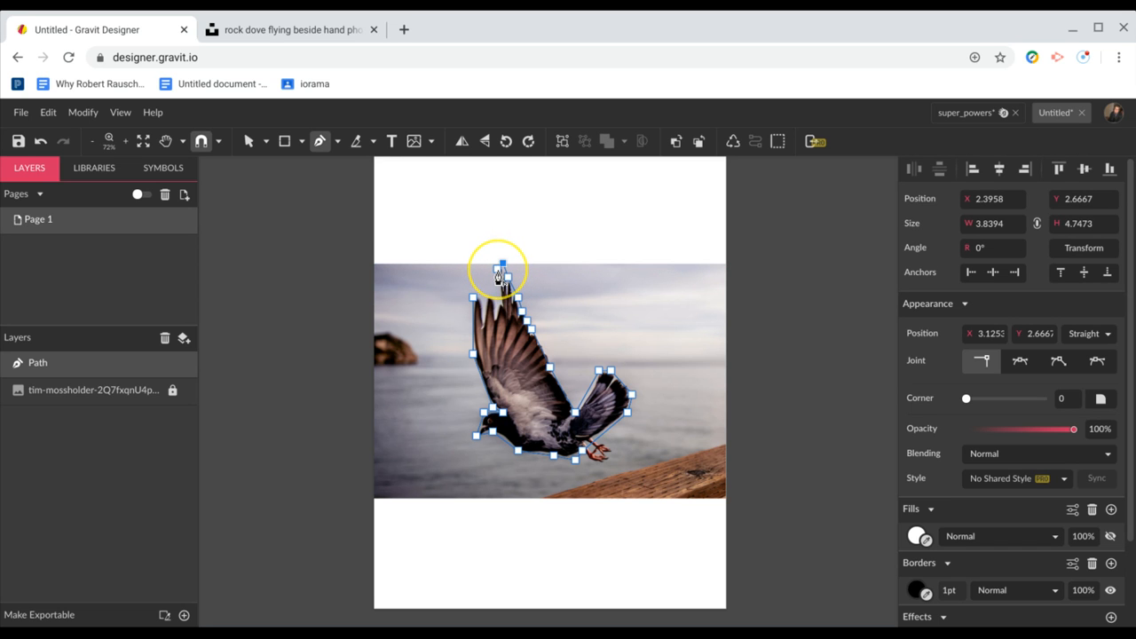
- Trace the notches between the upper feather tips and close the path at its starting point
{"action": "left_click", "coordinate": [497, 274]}
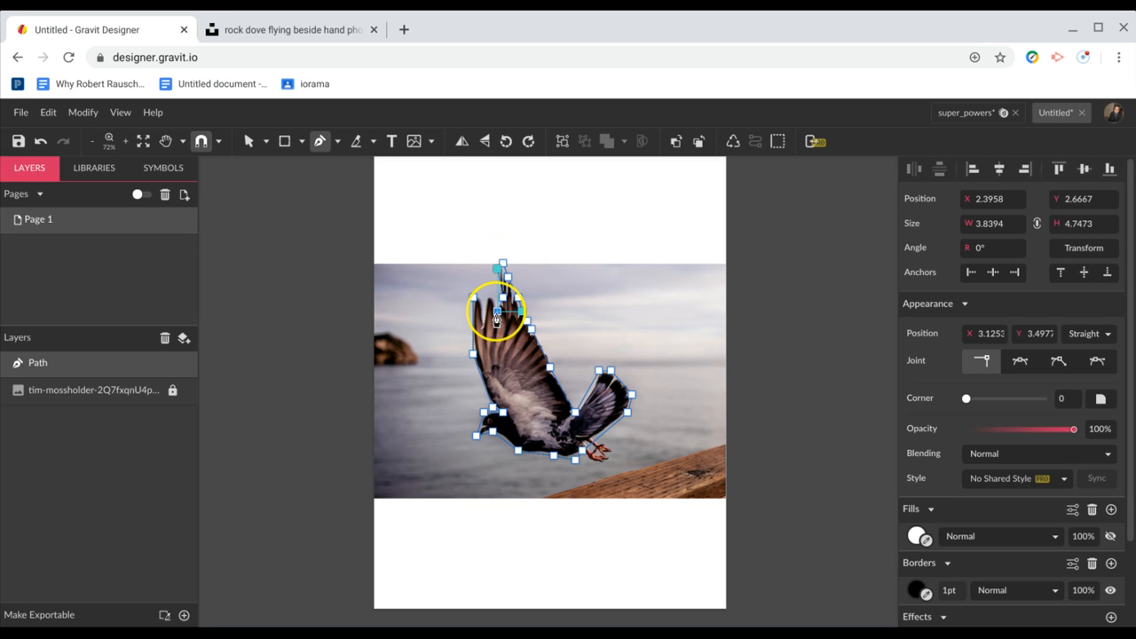
{"action": "left_click_drag", "start_coordinate": [491, 306], "coordinate": [483, 324]}
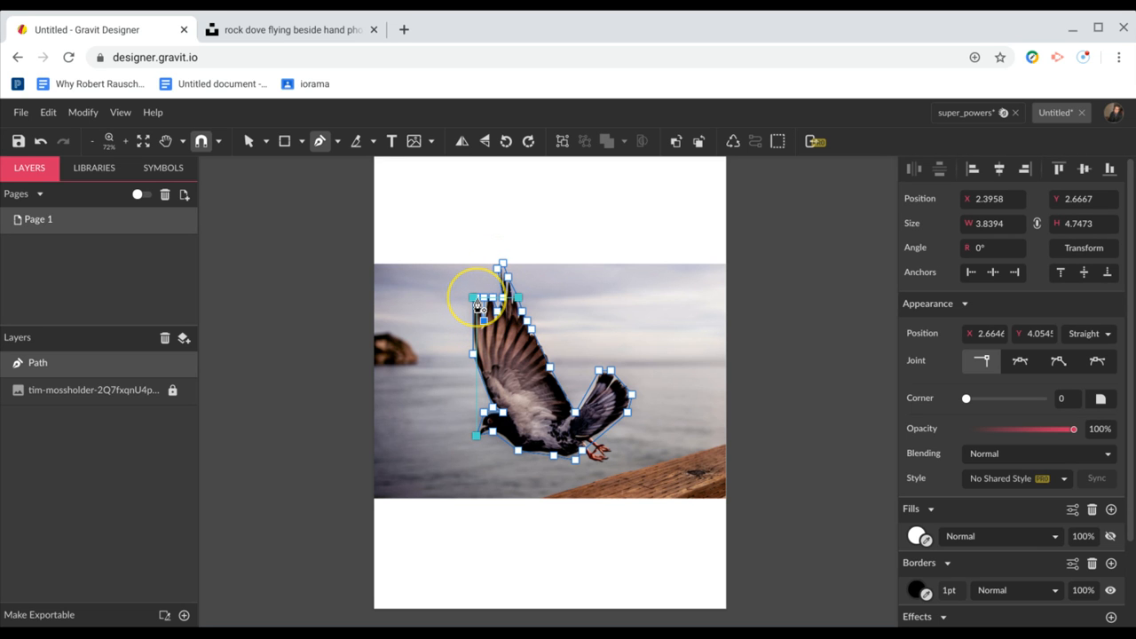
{"action": "left_click", "coordinate": [476, 299]}
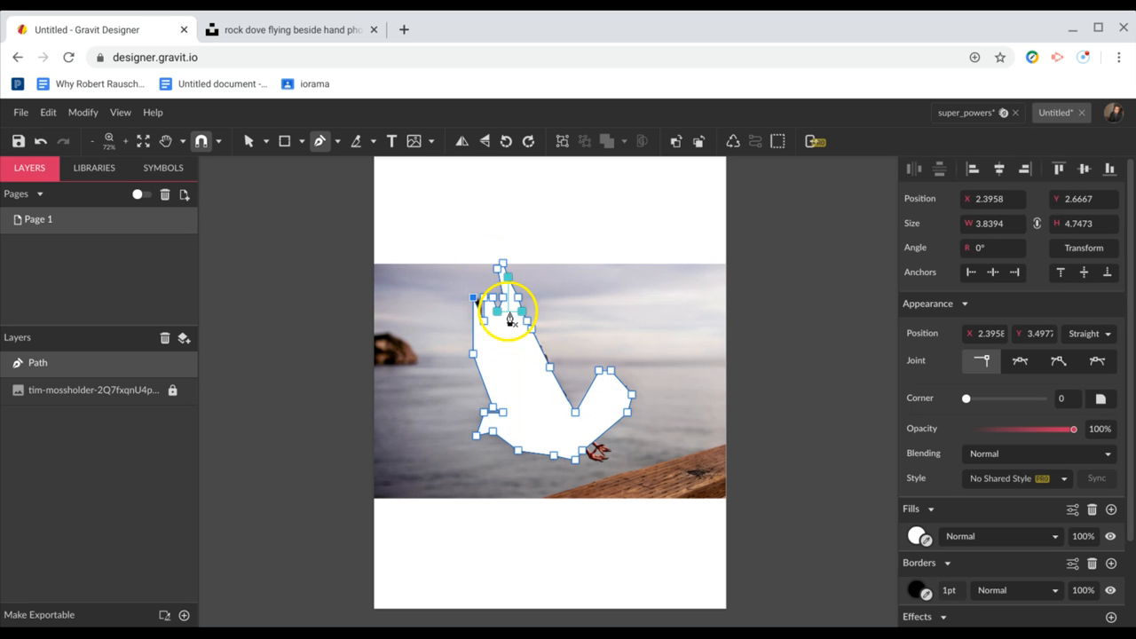
- Add an anchor on the inner edge of the front feather and bend that edge into a curve
{"action": "scroll", "coordinate": [501, 317], "scroll_direction": "up", "scroll_amount": 5}
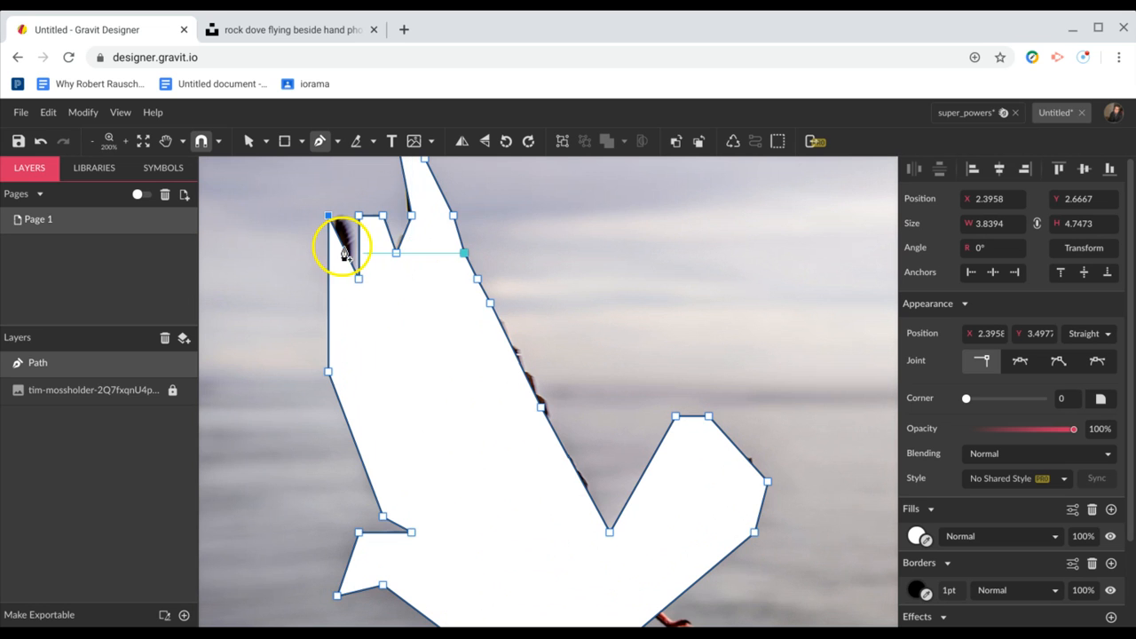
{"action": "left_click", "coordinate": [342, 247]}
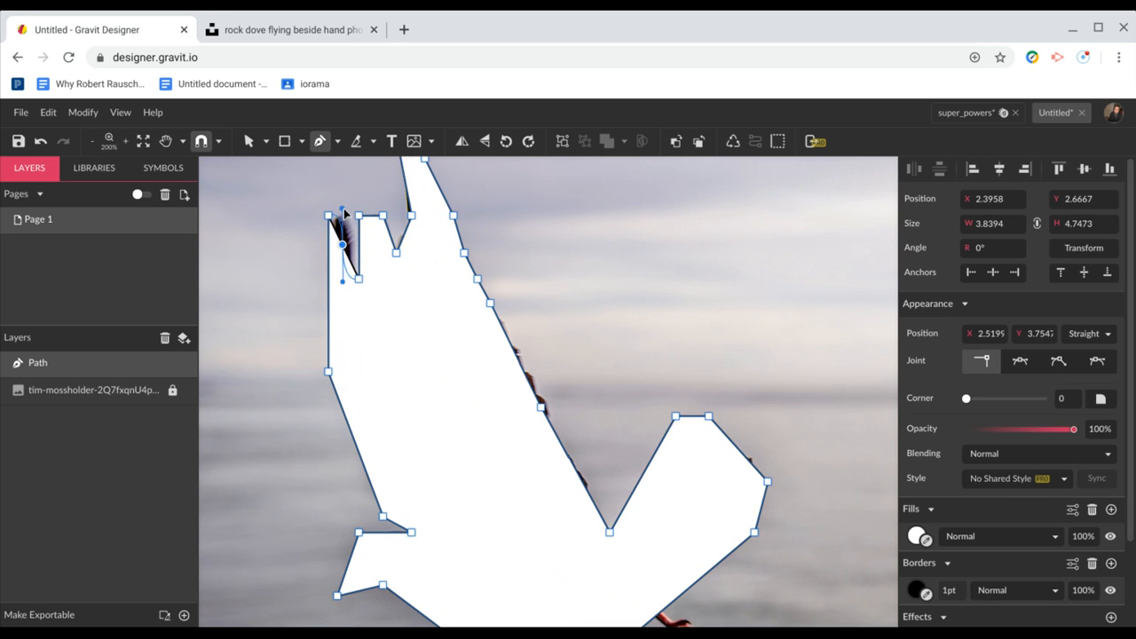
{"action": "left_click_drag", "start_coordinate": [345, 209], "coordinate": [344, 209]}
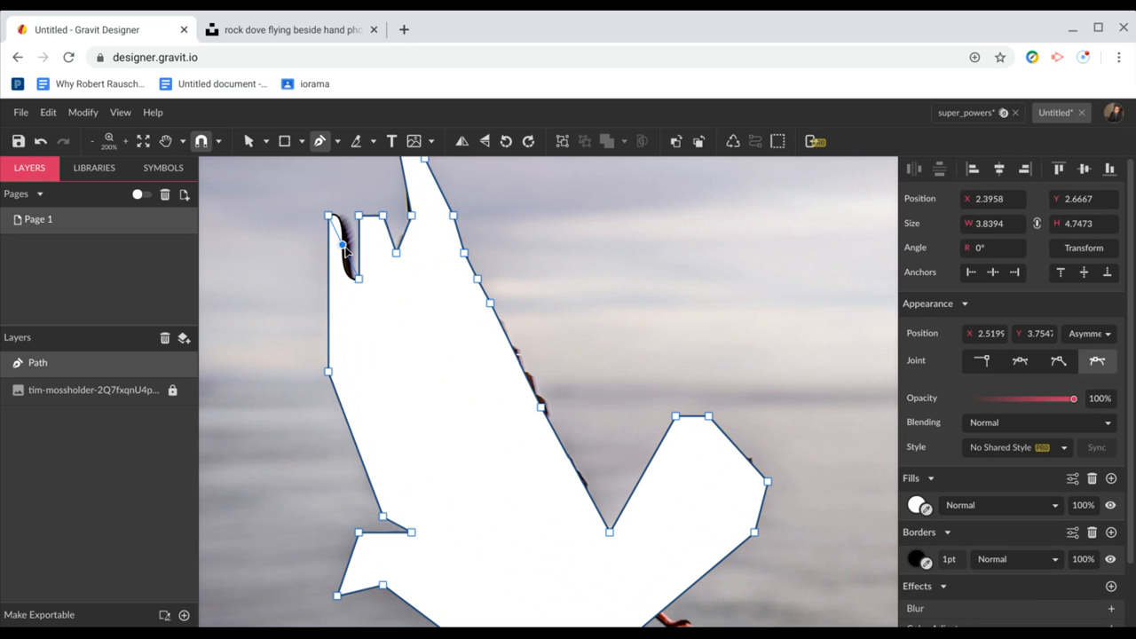
{"action": "left_click", "coordinate": [343, 248]}
{"action": "left_click_drag", "start_coordinate": [343, 247], "coordinate": [352, 213]}
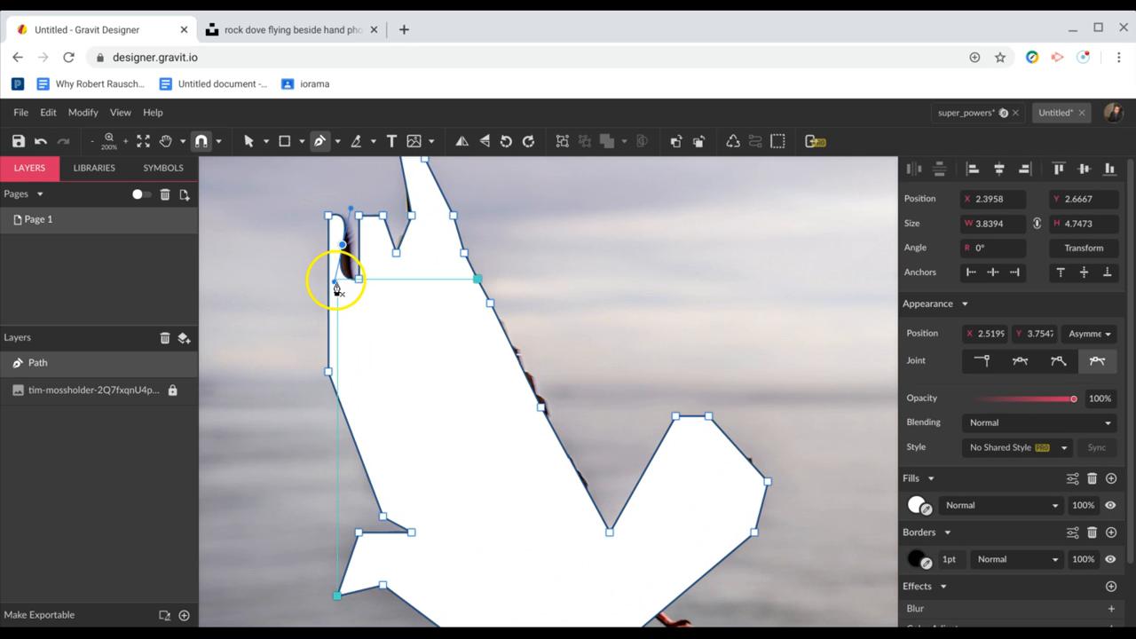
- Try to adjust the feather curve's lower handle, undo the stray path, and straighten the segments around the added anchor
{"action": "left_click_drag", "start_coordinate": [337, 280], "coordinate": [358, 281]}
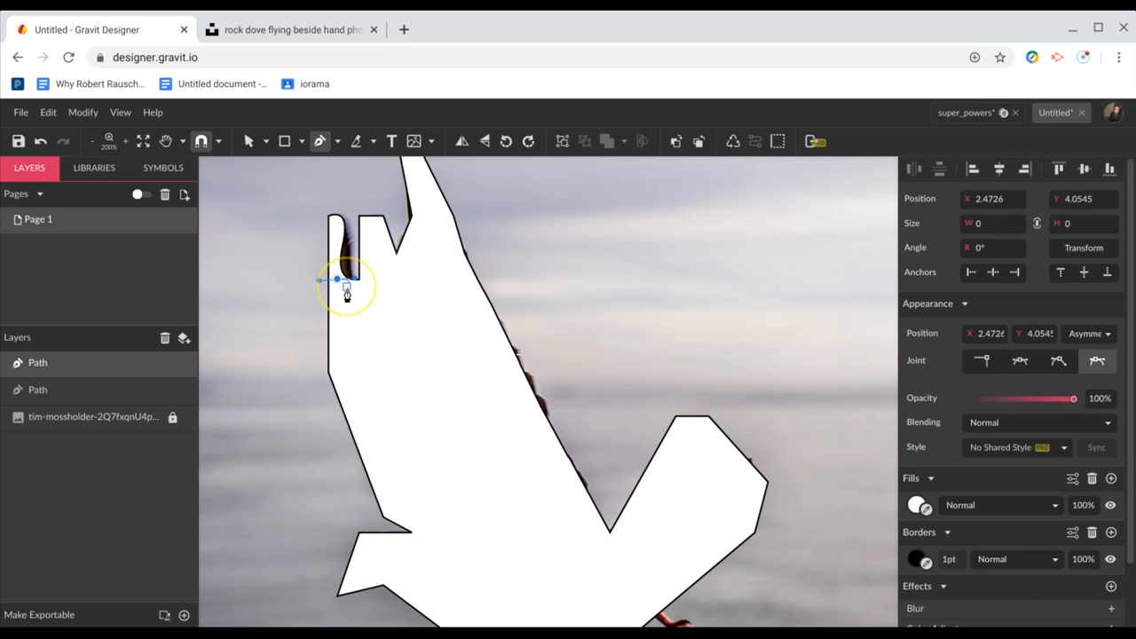
{"action": "key", "text": "ctrl+z"}
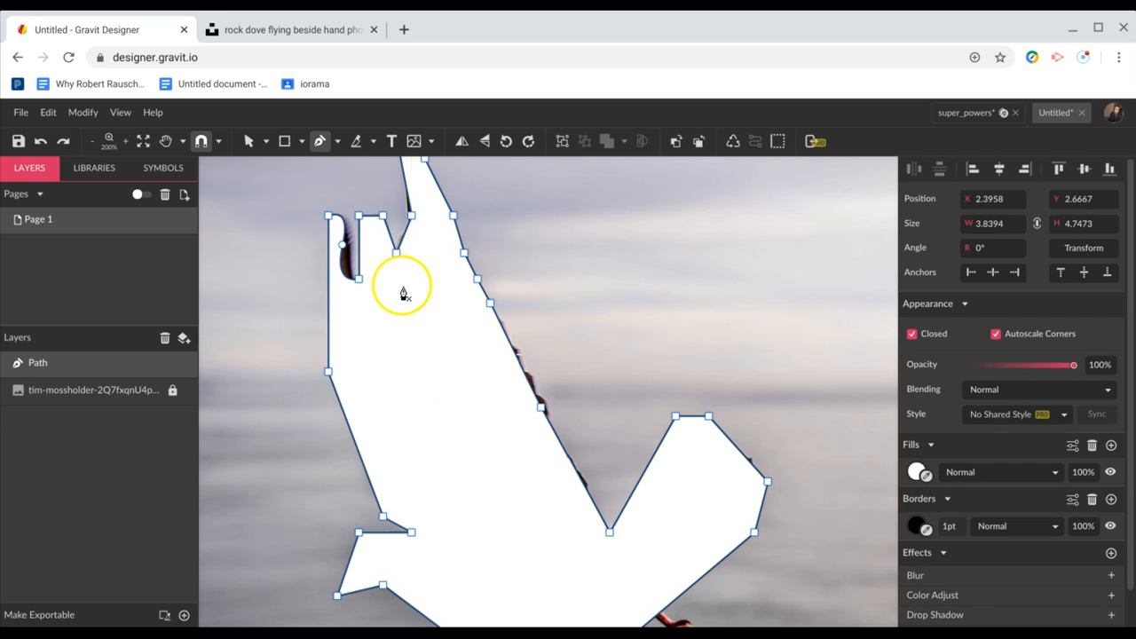
{"action": "left_click", "coordinate": [343, 245]}
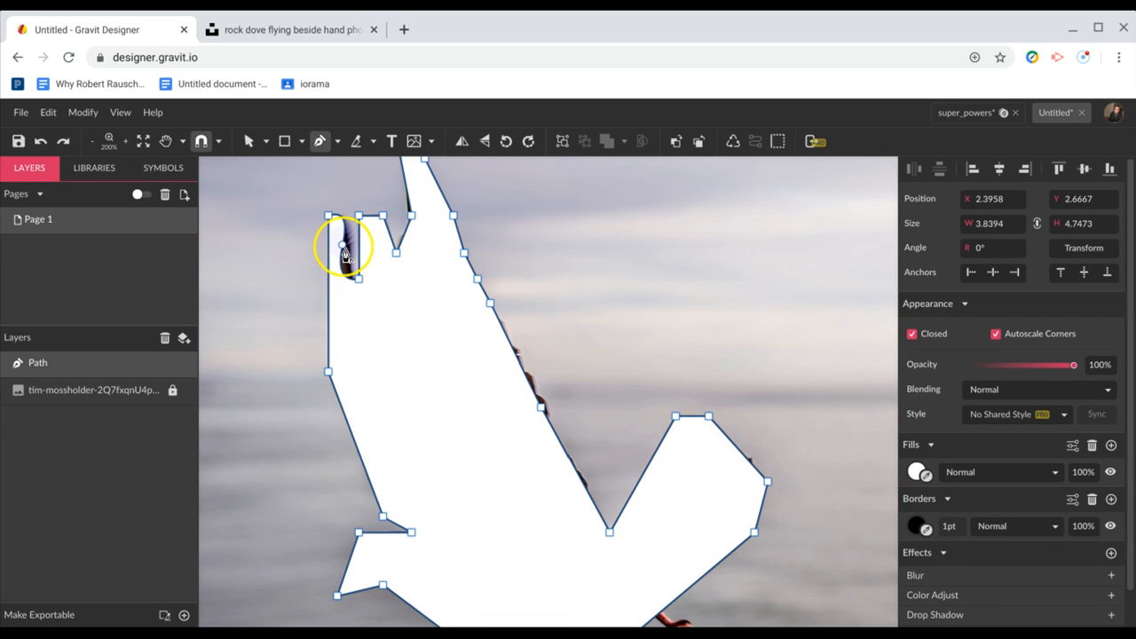
{"action": "left_click", "coordinate": [342, 246]}
{"action": "left_click", "coordinate": [343, 247]}
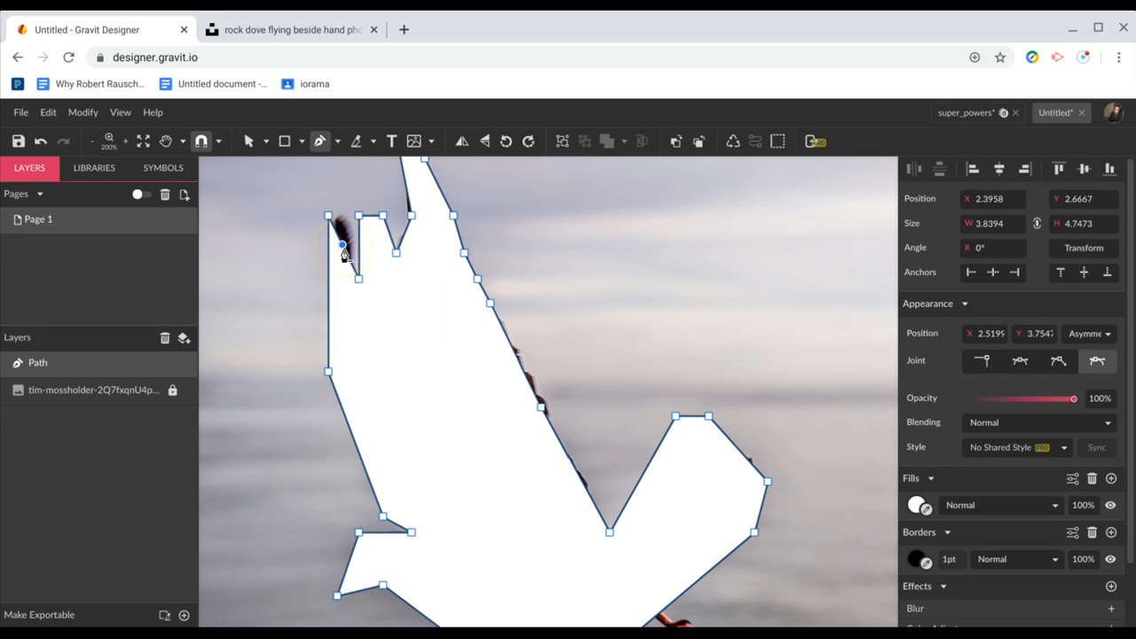
- Replace the added anchor with one slightly higher on the front feather's inner edge and pull its handle to curve the edge
{"action": "key", "text": "ctrl+plus"}
{"action": "scroll", "coordinate": [368, 255], "scroll_direction": "left", "scroll_amount": 3}
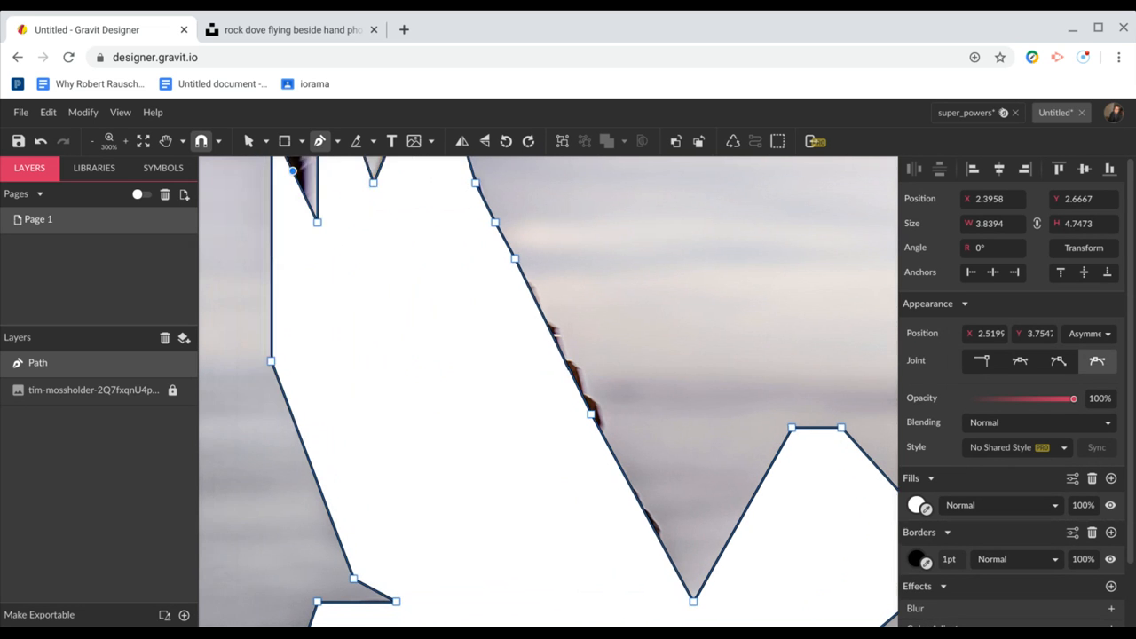
{"action": "scroll", "coordinate": [368, 255], "scroll_direction": "up", "scroll_amount": 4}
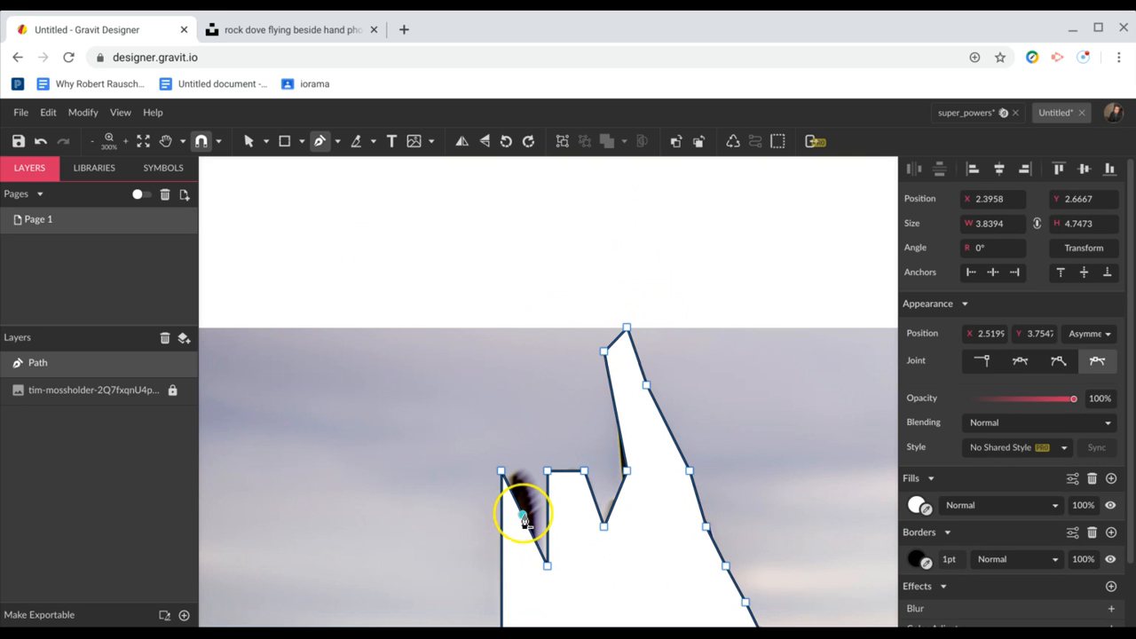
{"action": "left_click", "coordinate": [523, 517]}
{"action": "left_click", "coordinate": [517, 503]}
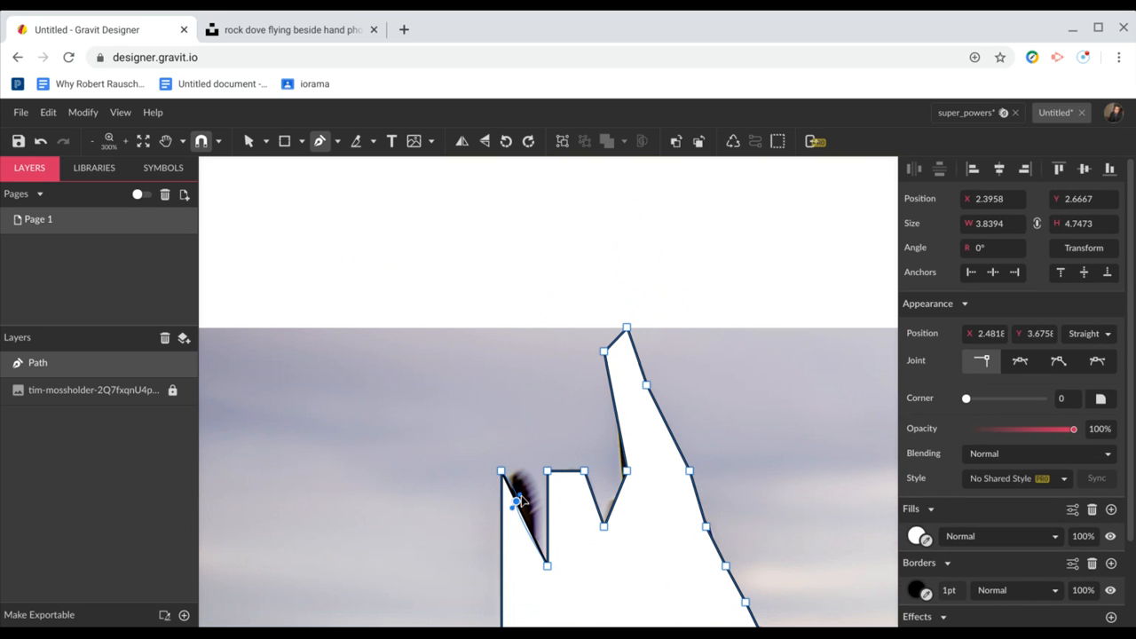
{"action": "left_click_drag", "start_coordinate": [504, 477], "coordinate": [535, 477]}
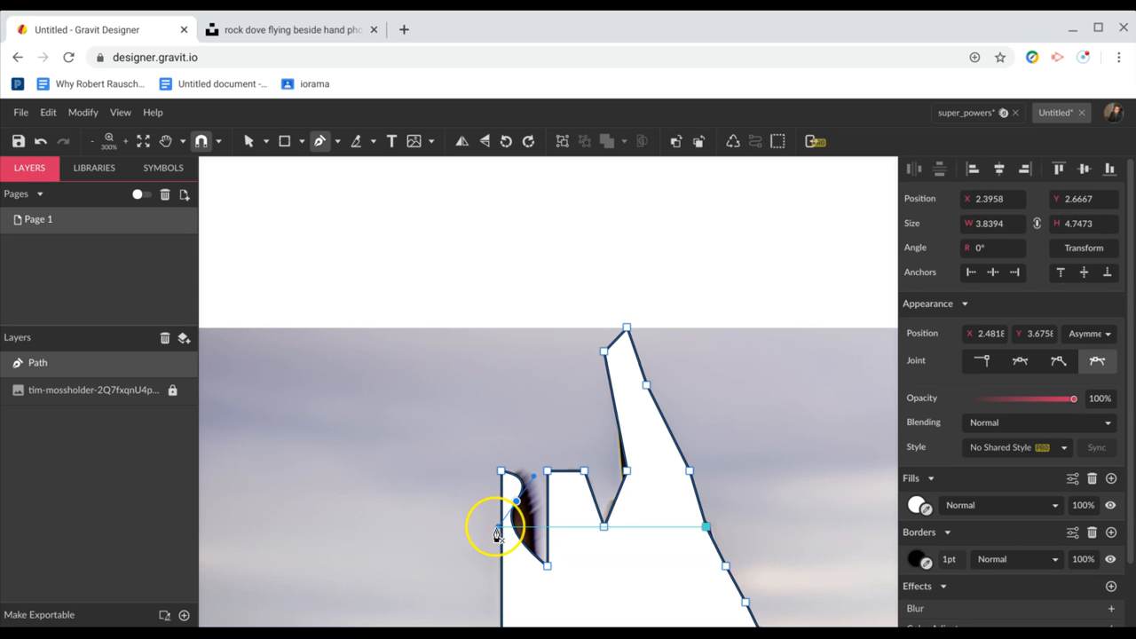
- Try to adjust the curve on the front feather's inner edge, and undo the stray paths and the edge's bend
{"action": "left_click_drag", "start_coordinate": [499, 527], "coordinate": [491, 614]}
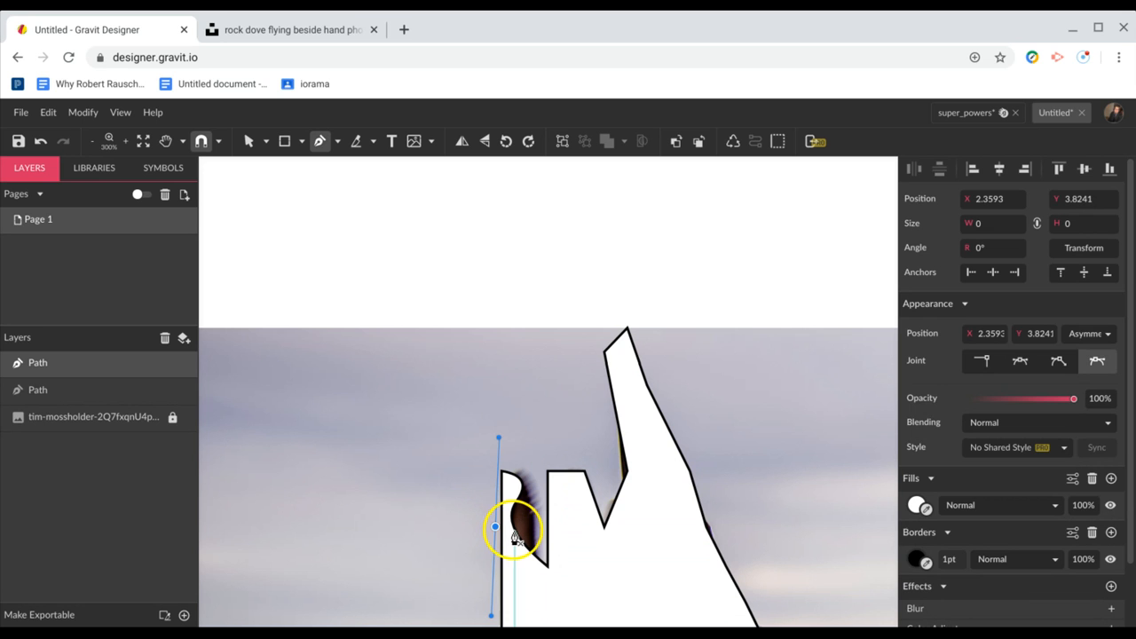
{"action": "left_click", "coordinate": [515, 535]}
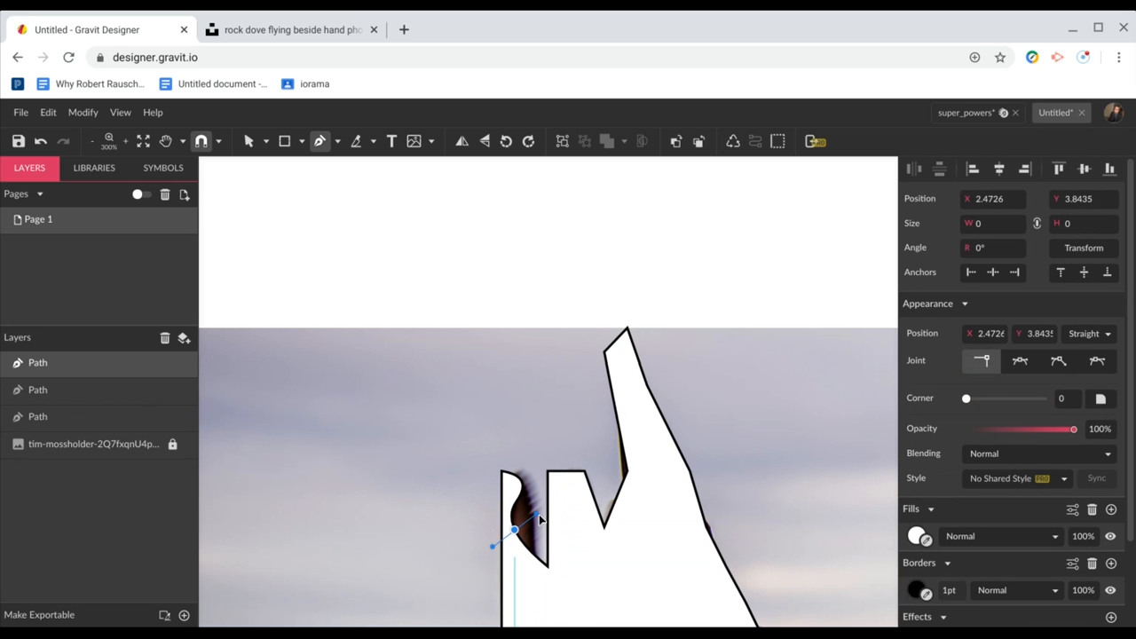
{"action": "left_click_drag", "start_coordinate": [540, 517], "coordinate": [524, 480]}
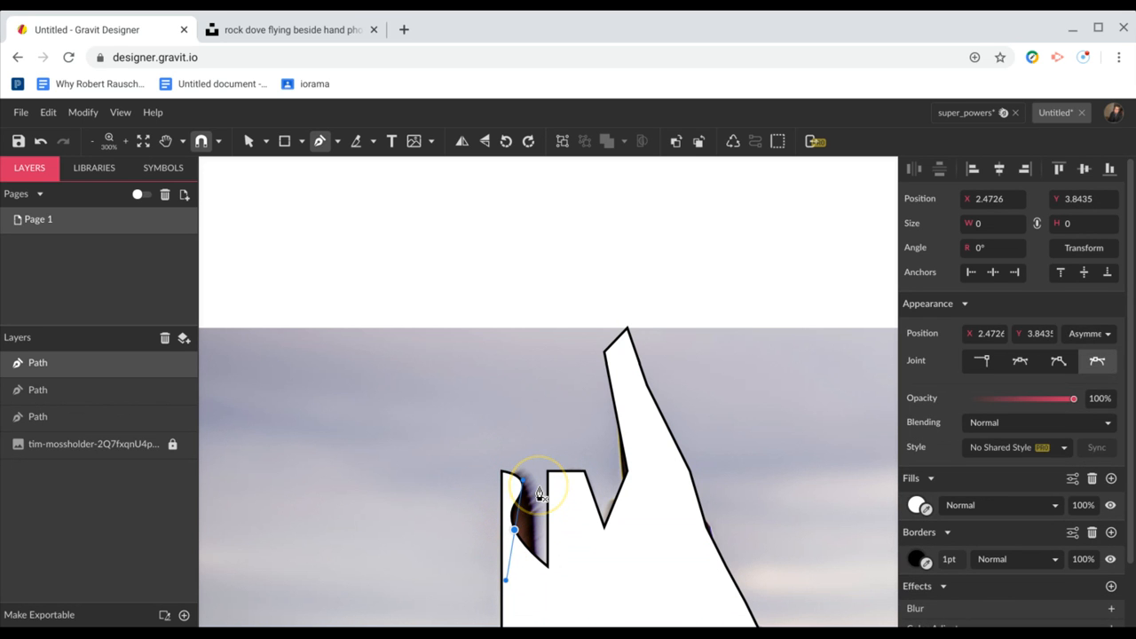
{"action": "key", "text": "ctrl+z"}
{"action": "key", "text": "ctrl+z"}
{"action": "key", "text": "ctrl+z"}
{"action": "key", "text": "ctrl+z"}
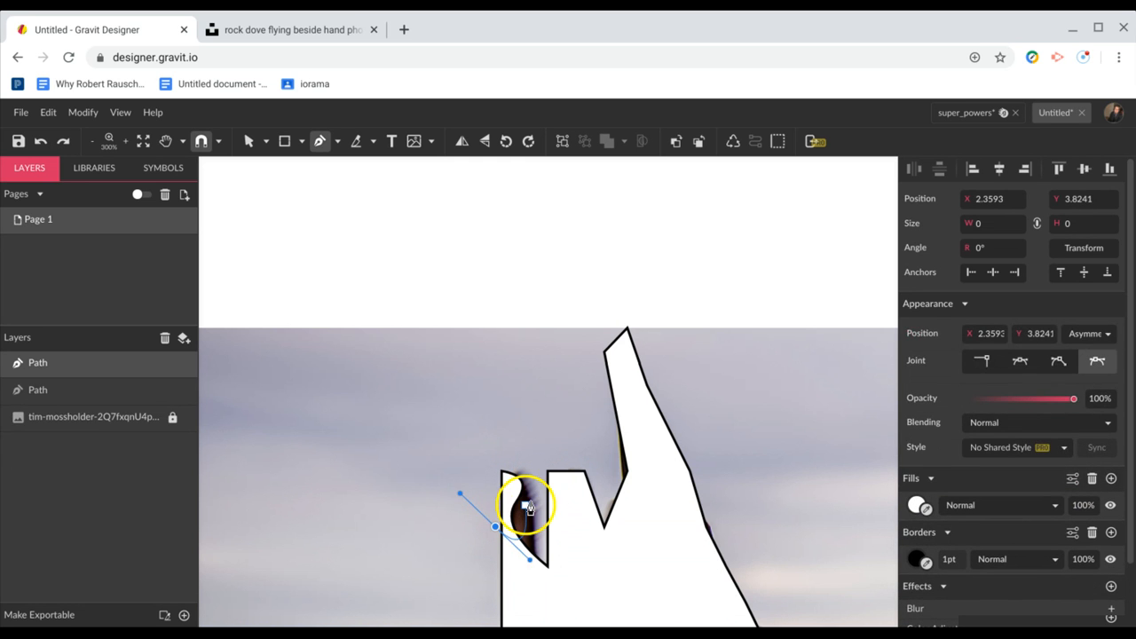
{"action": "key", "text": "ctrl+z"}
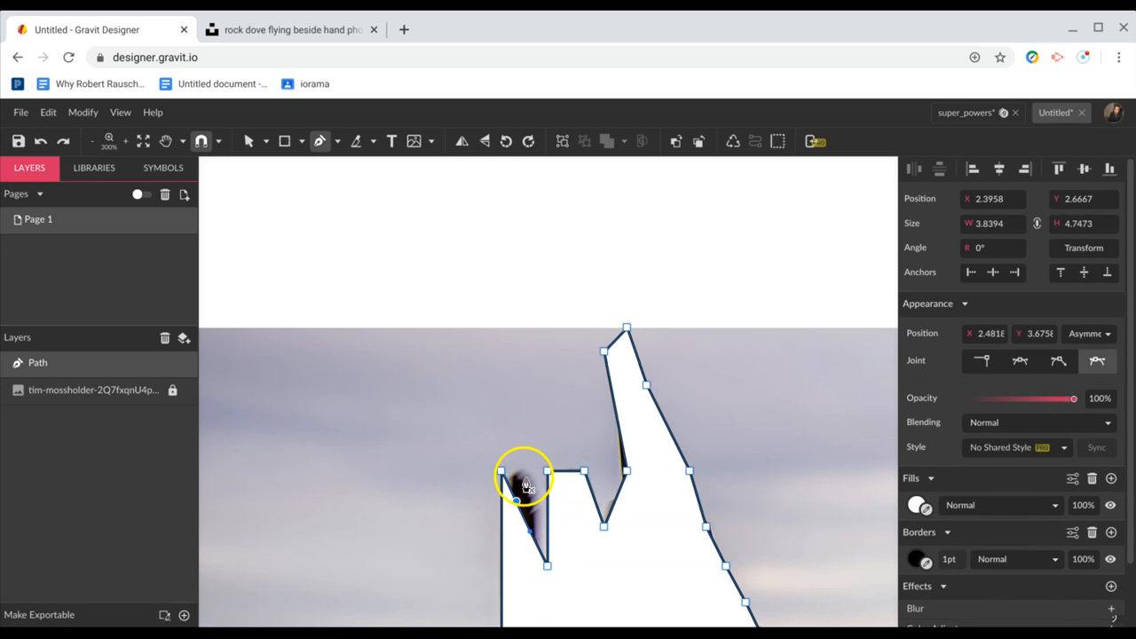
{"action": "left_click", "coordinate": [517, 503]}
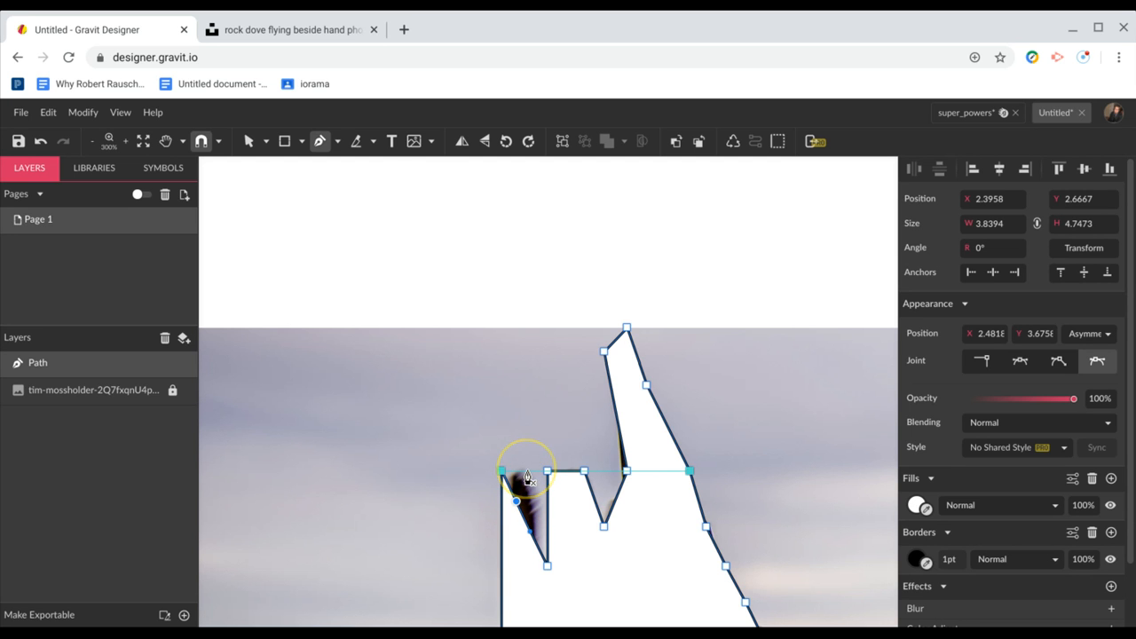
- Unlock the bird photo layer and delete the stray path drawn above the bird
{"action": "key", "text": "ctrl+minus"}
{"action": "key", "text": "ctrl+minus"}
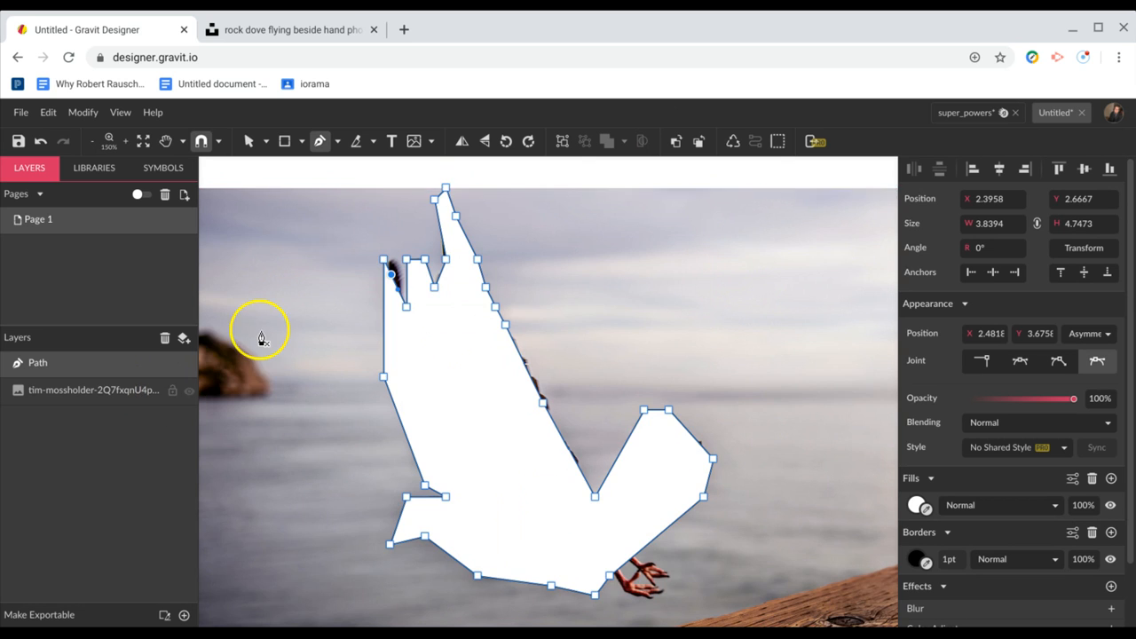
{"action": "scroll", "coordinate": [259, 330], "scroll_direction": "up", "scroll_amount": 2}
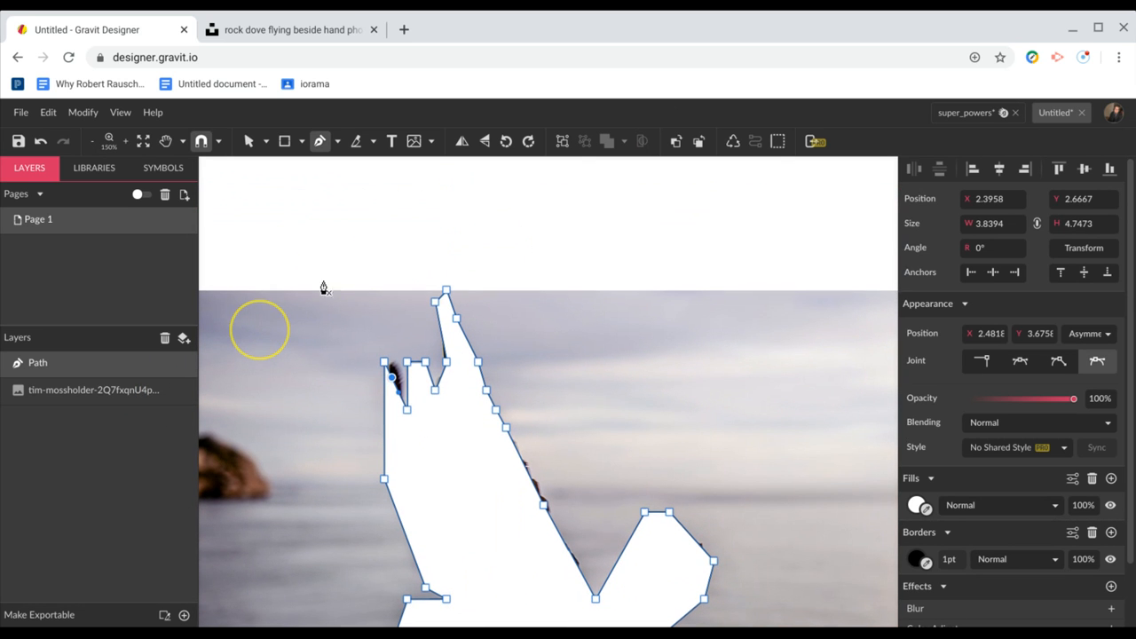
{"action": "left_click_drag", "start_coordinate": [341, 219], "coordinate": [441, 482]}
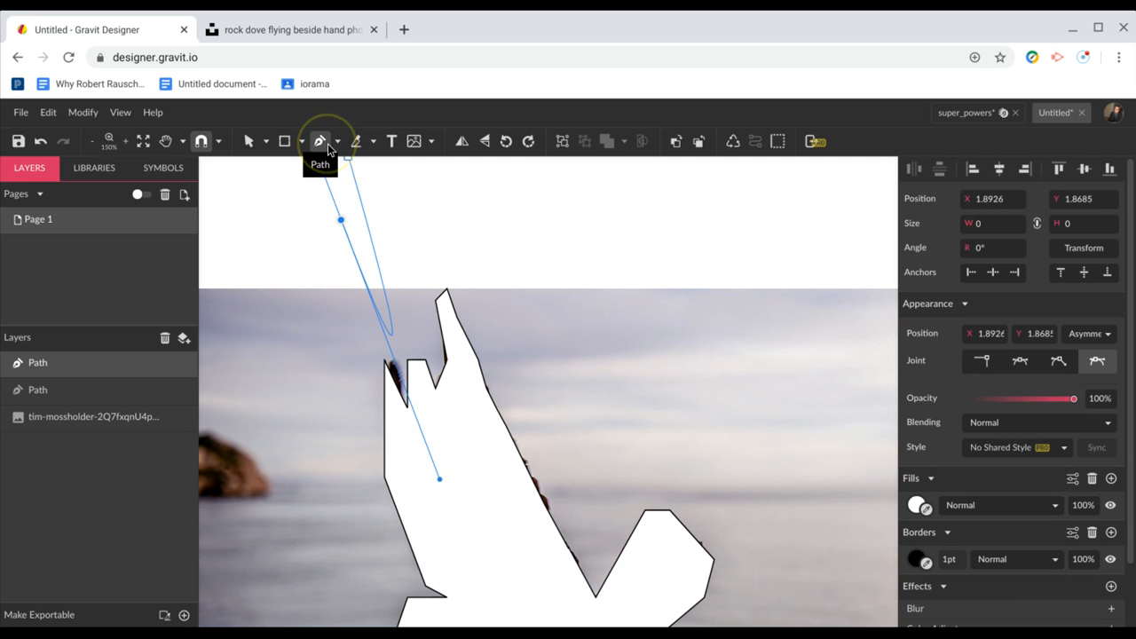
{"action": "key", "text": "Escape"}
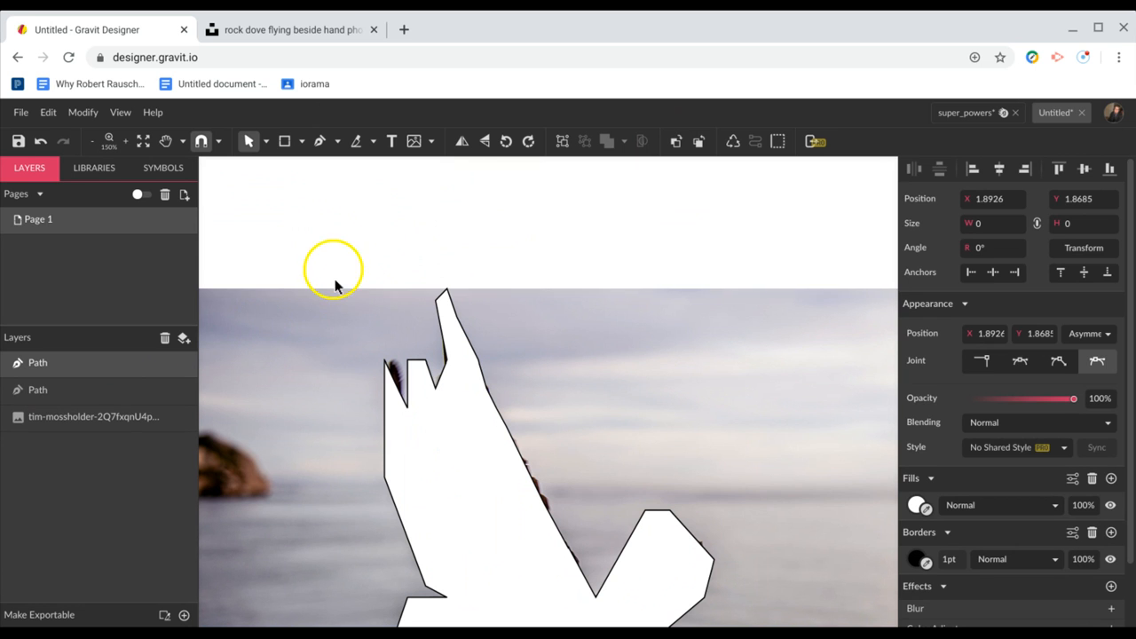
{"action": "left_click_drag", "start_coordinate": [328, 240], "coordinate": [415, 453]}
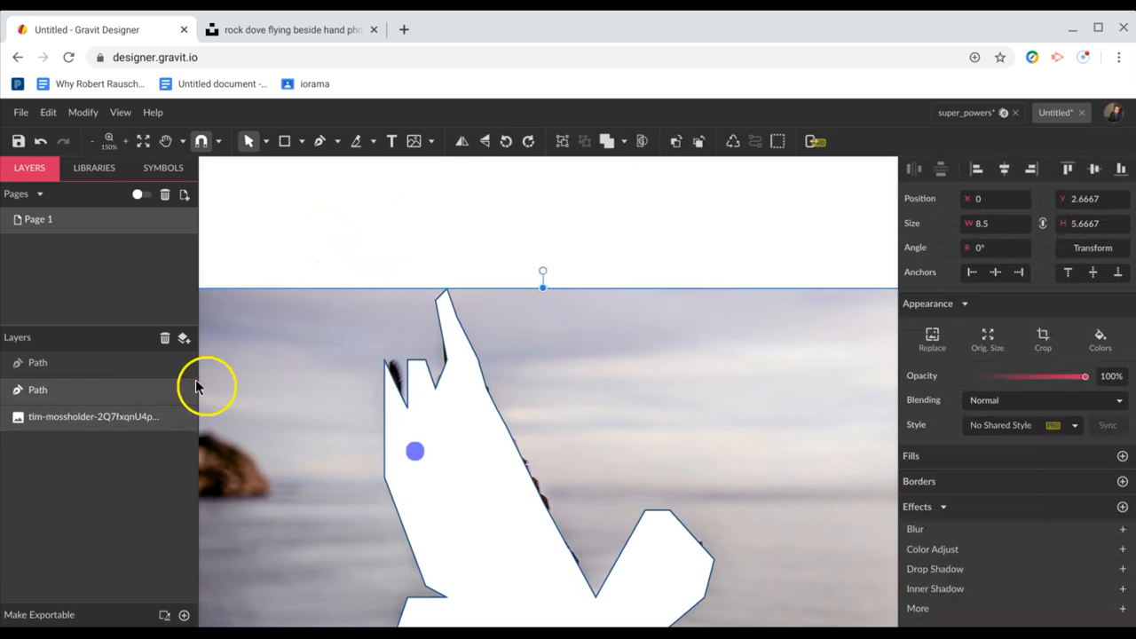
{"action": "left_click", "coordinate": [129, 359]}
{"action": "key", "text": "Delete"}
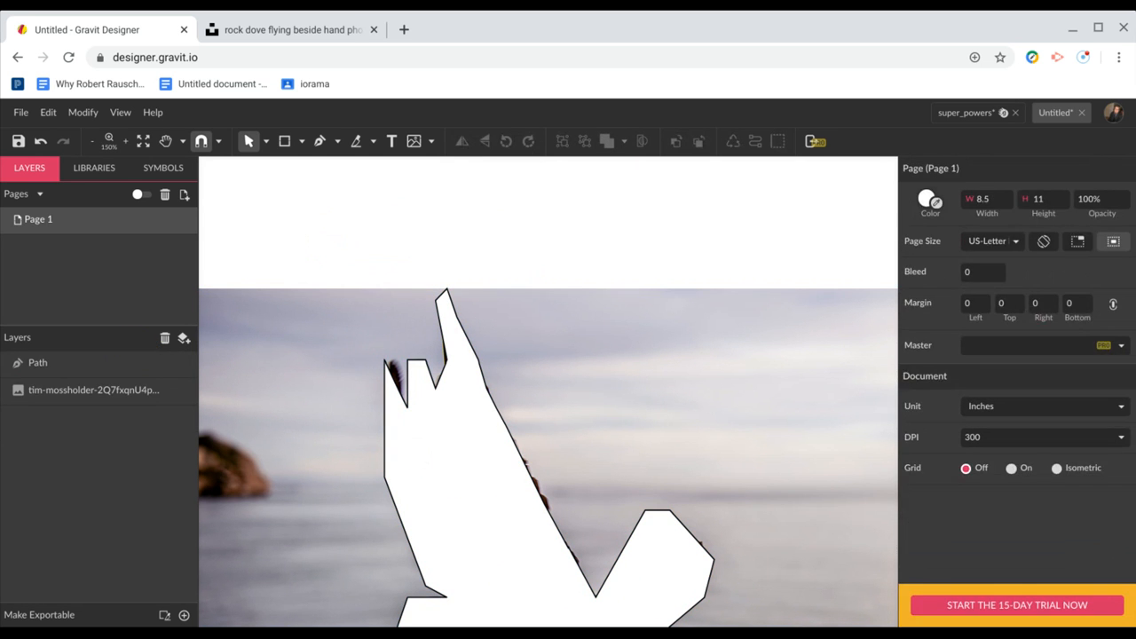
- Move the bird photo layer above the traced path in the layer order
{"action": "left_click_drag", "start_coordinate": [345, 256], "coordinate": [551, 590]}
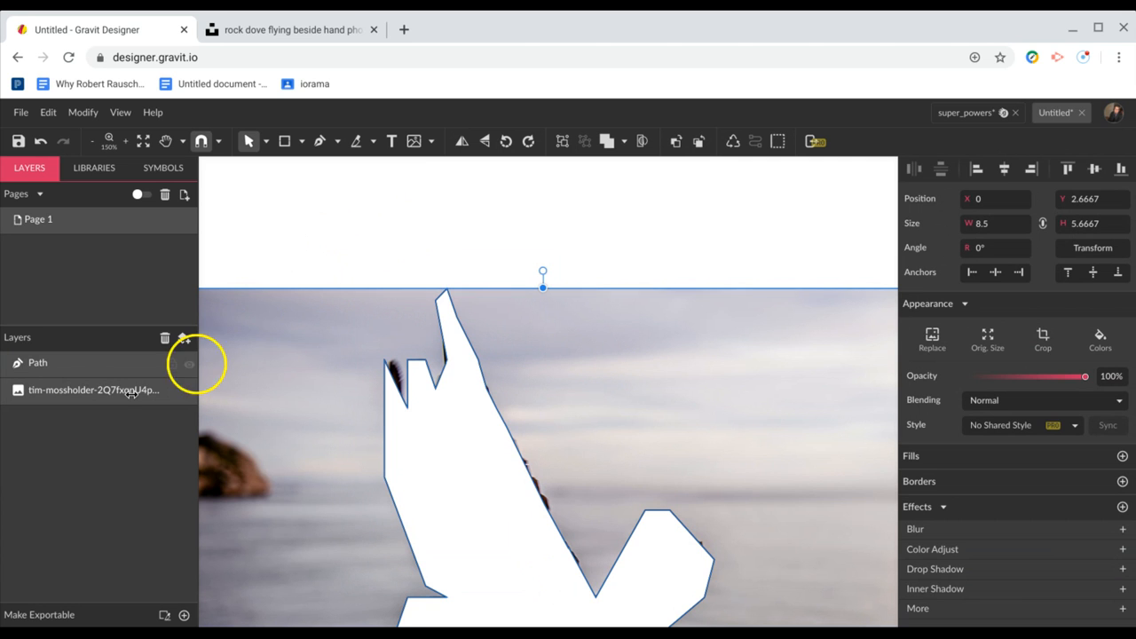
{"action": "left_click", "coordinate": [82, 390]}
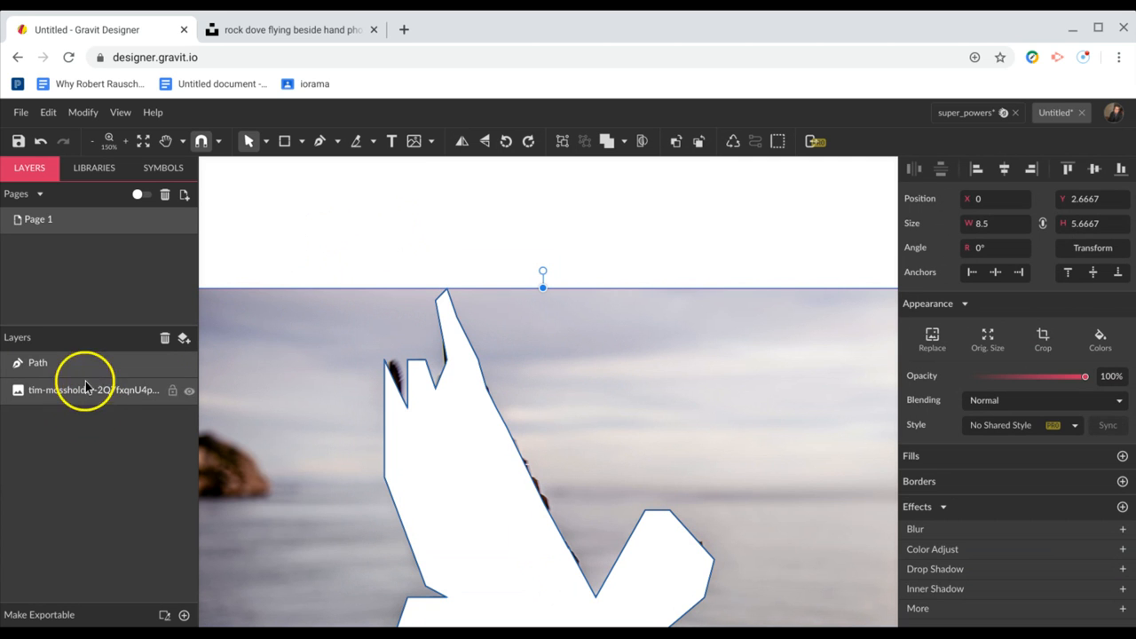
{"action": "left_click_drag", "start_coordinate": [82, 394], "coordinate": [84, 364]}
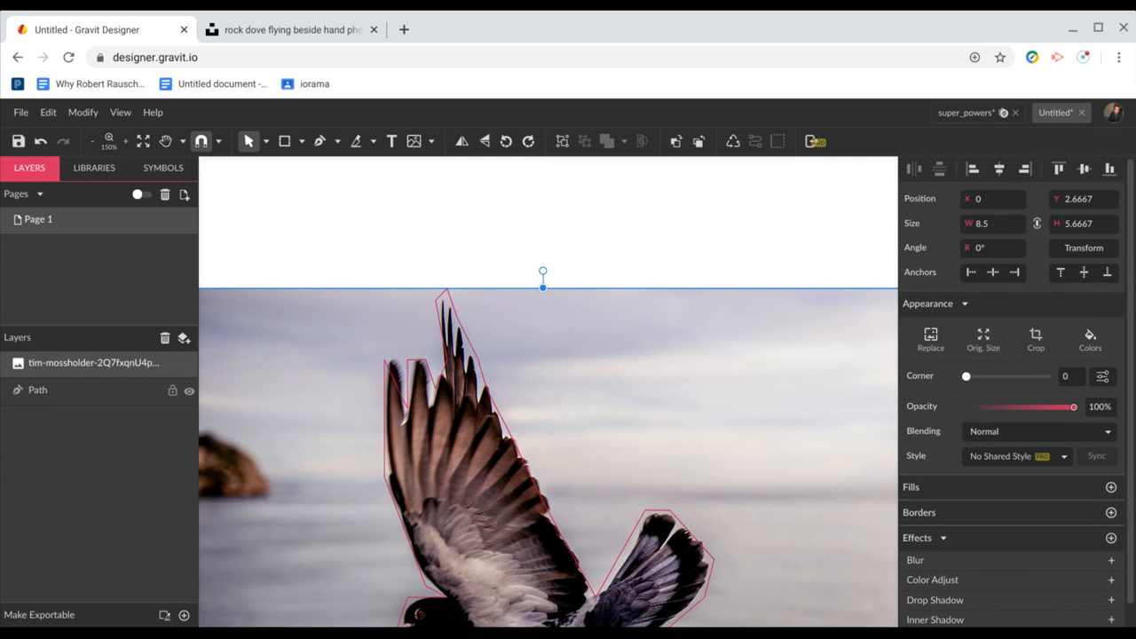
- Select the bird photo together with the traced path and clip the photo to the path's outline
{"action": "left_click_drag", "start_coordinate": [379, 240], "coordinate": [538, 625]}
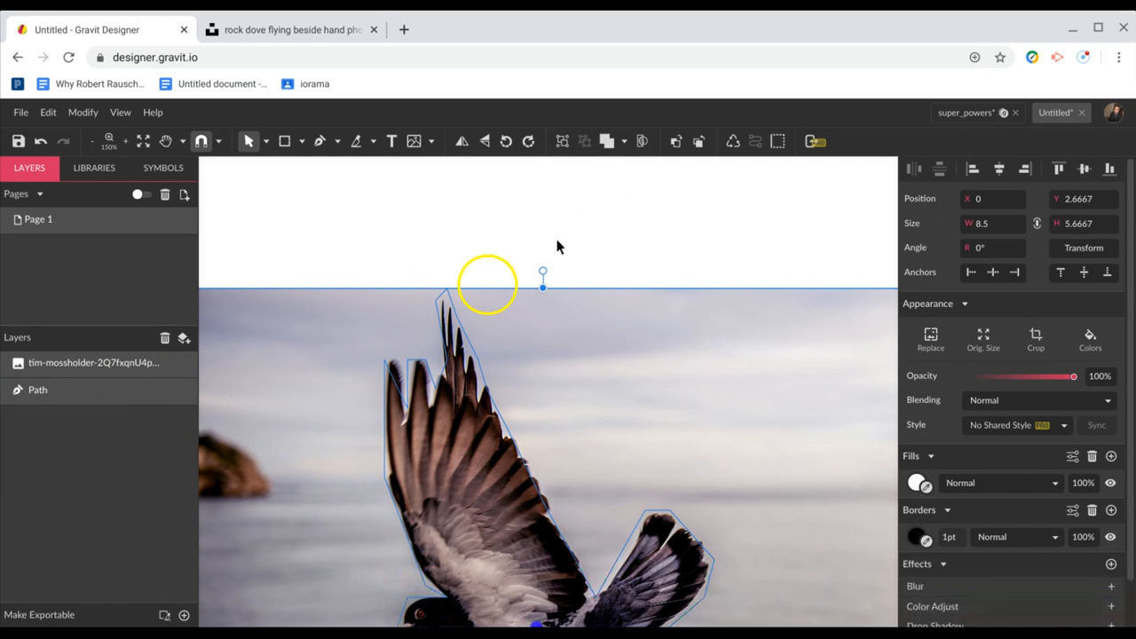
{"action": "left_click", "coordinate": [642, 146]}
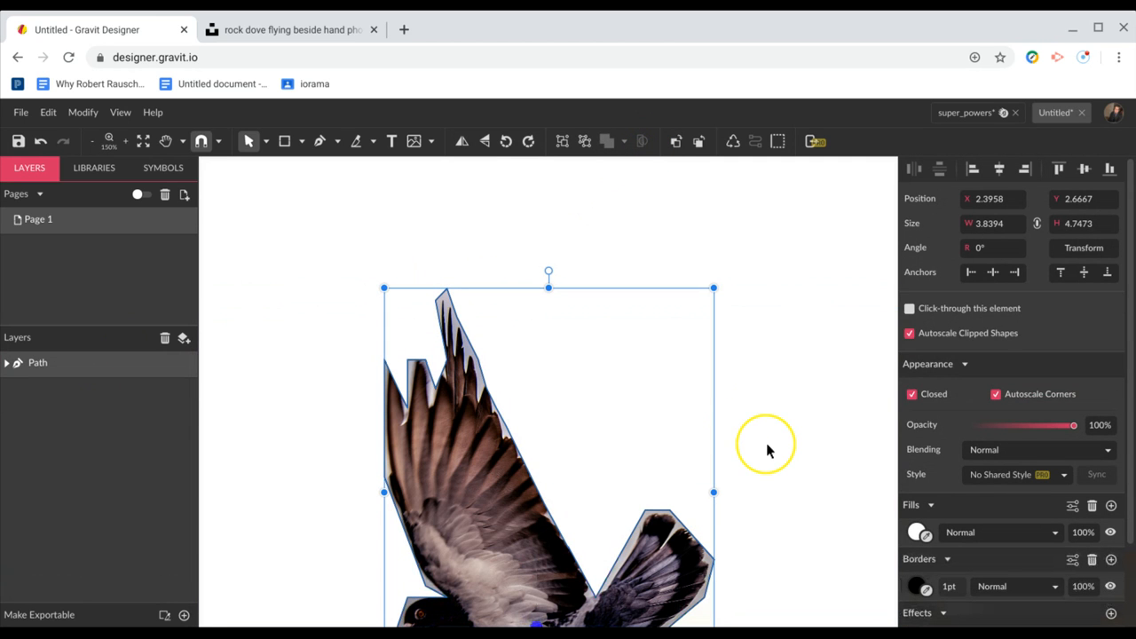
{"action": "scroll", "coordinate": [768, 450], "scroll_direction": "down", "scroll_amount": 5}
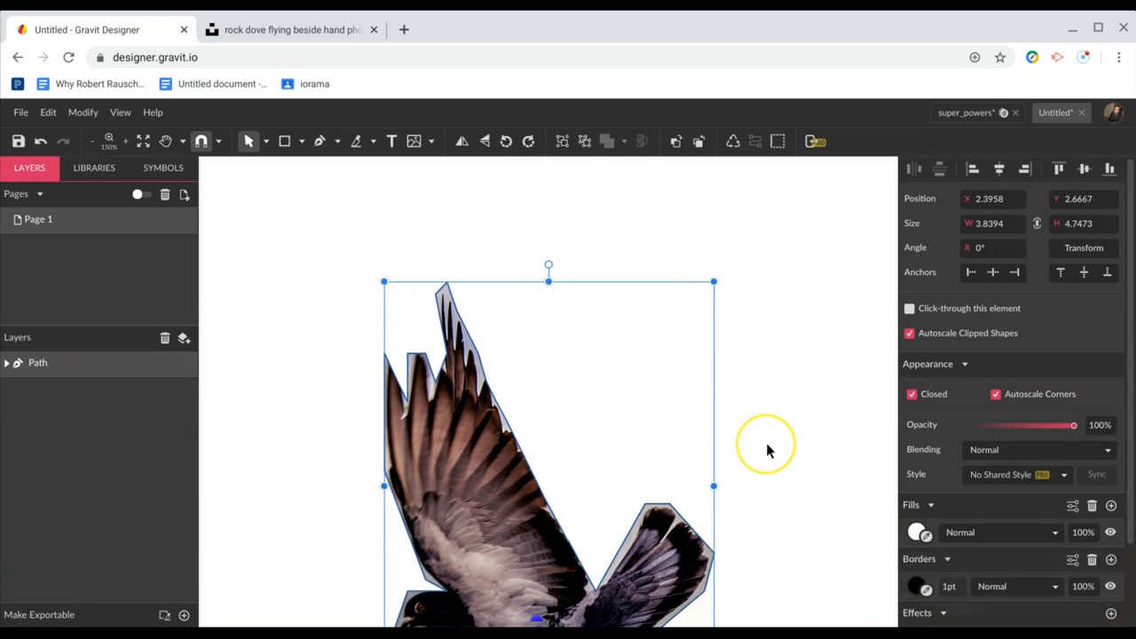
{"action": "scroll", "coordinate": [657, 408], "scroll_direction": "up", "scroll_amount": 1}
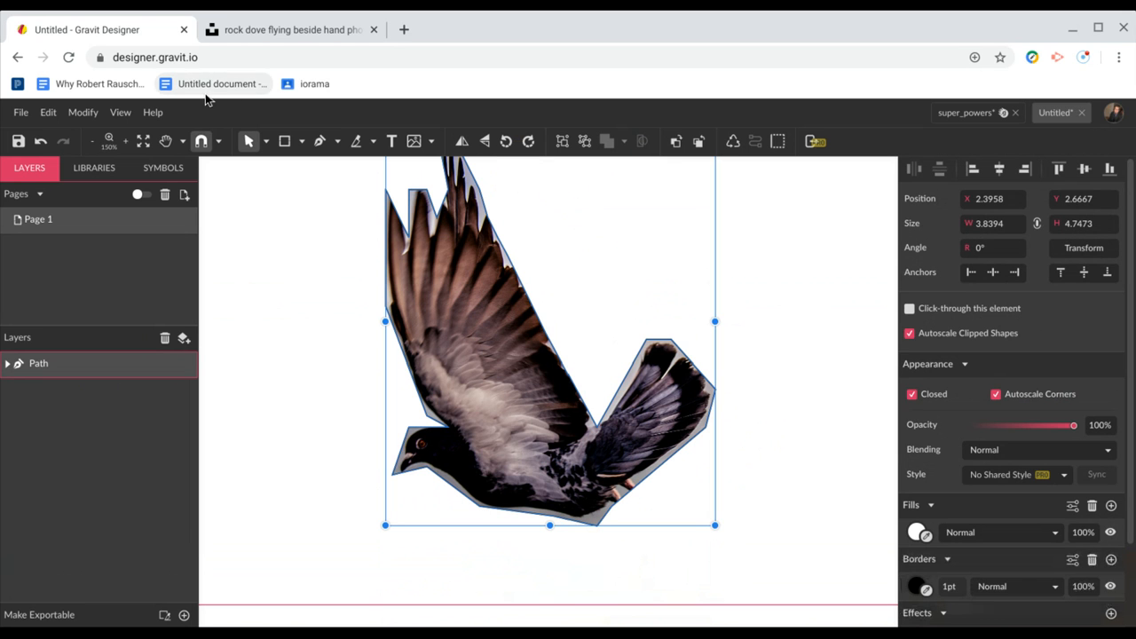
- Replace the black bird silhouette in the super_powers document with a copy of the clipped bird photo
{"action": "left_click", "coordinate": [966, 113]}
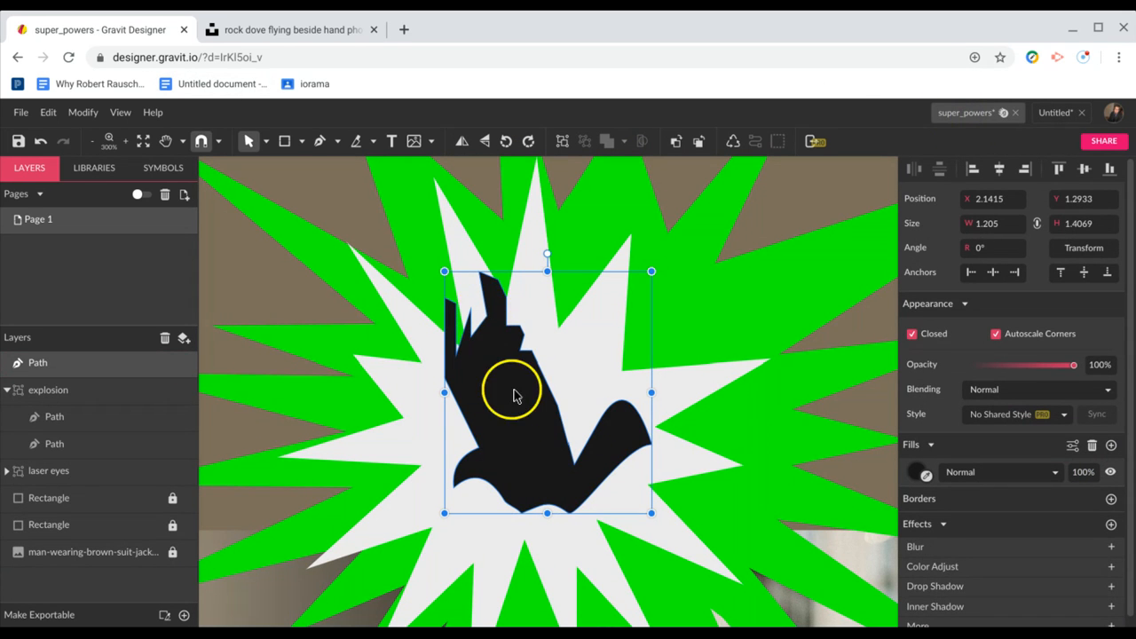
{"action": "left_click", "coordinate": [533, 422]}
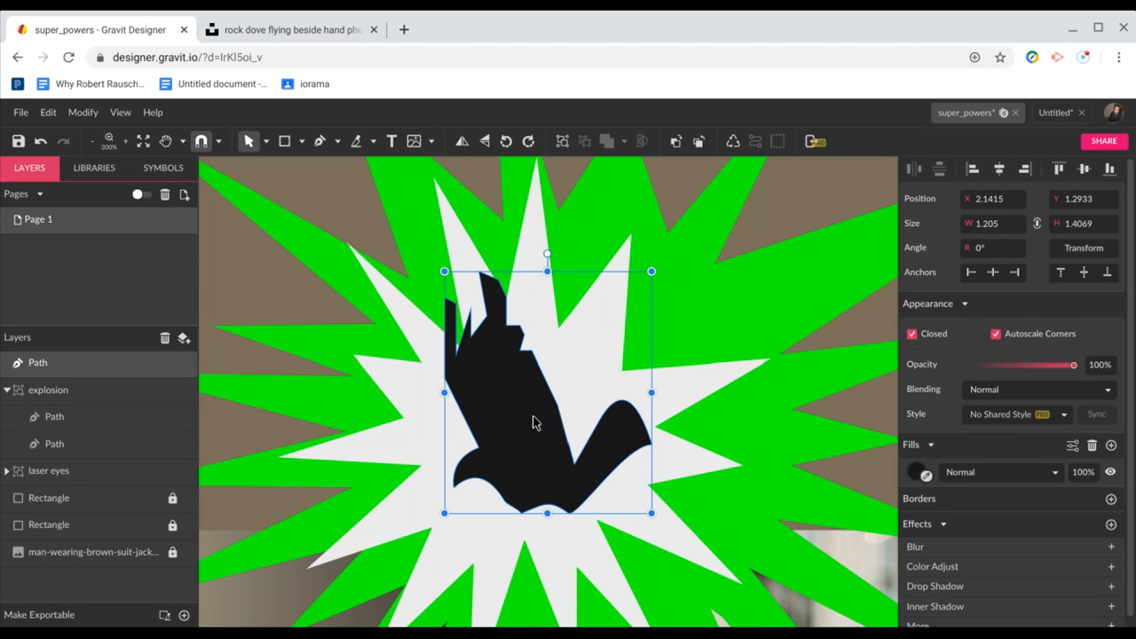
{"action": "key", "text": "Delete"}
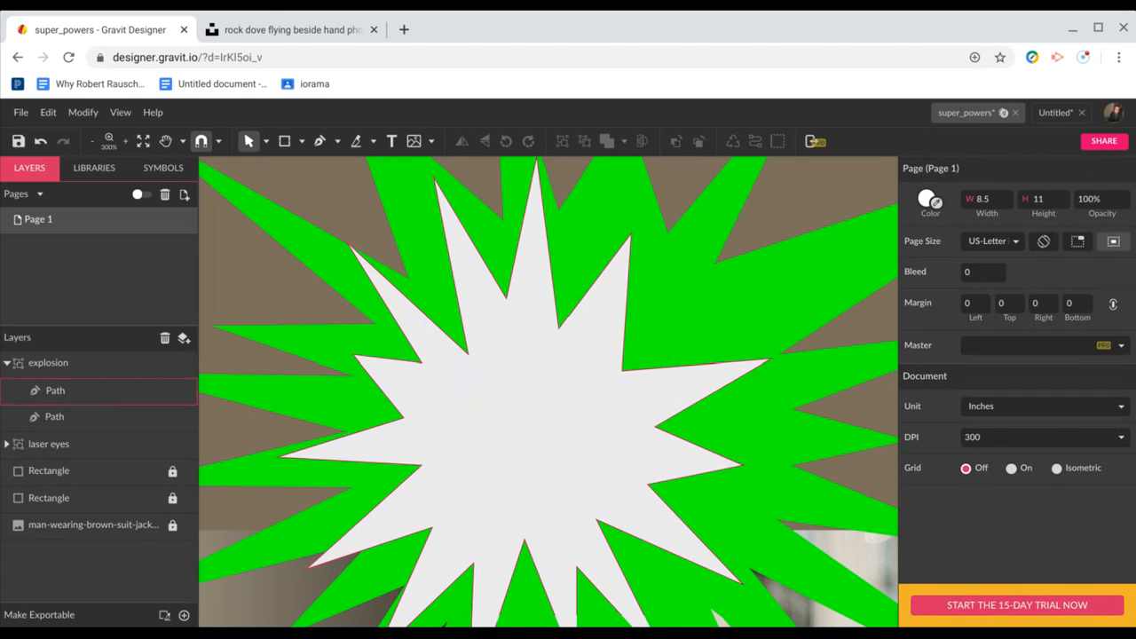
{"action": "key", "text": "ctrl+z"}
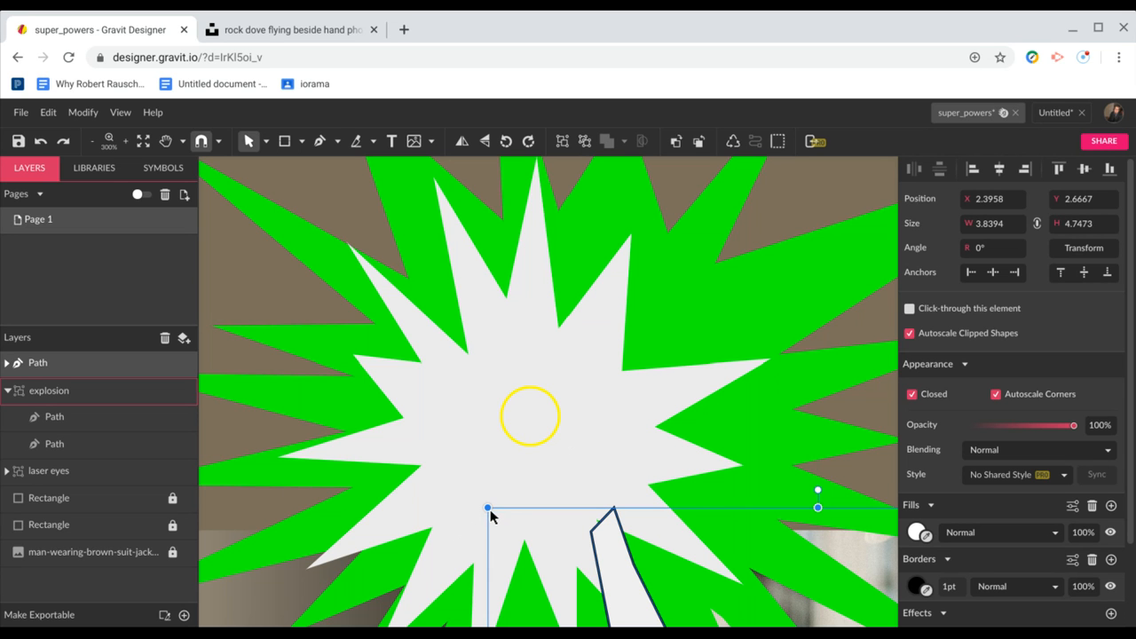
- Scale the clipped bird down to about 1.56 by 1.93 inches and place it in the white centre of the explosion
{"action": "scroll", "coordinate": [567, 555], "scroll_direction": "down", "scroll_amount": 5}
{"action": "left_click", "coordinate": [566, 554]}
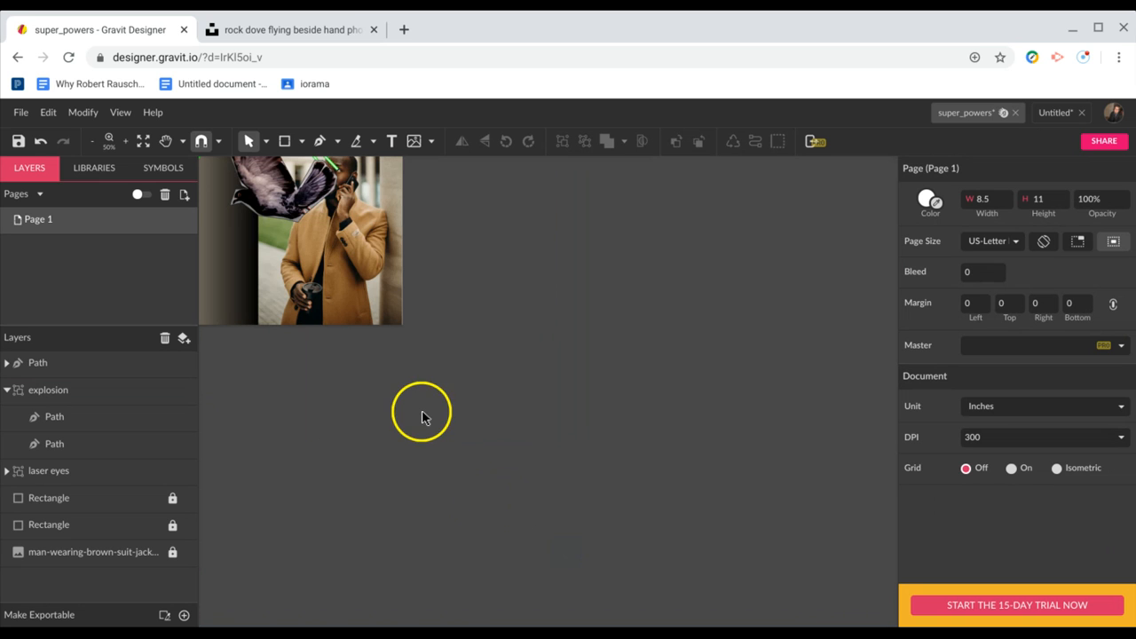
{"action": "scroll", "coordinate": [421, 417], "scroll_direction": "up", "scroll_amount": 3}
{"action": "scroll", "coordinate": [421, 417], "scroll_direction": "left", "scroll_amount": 2}
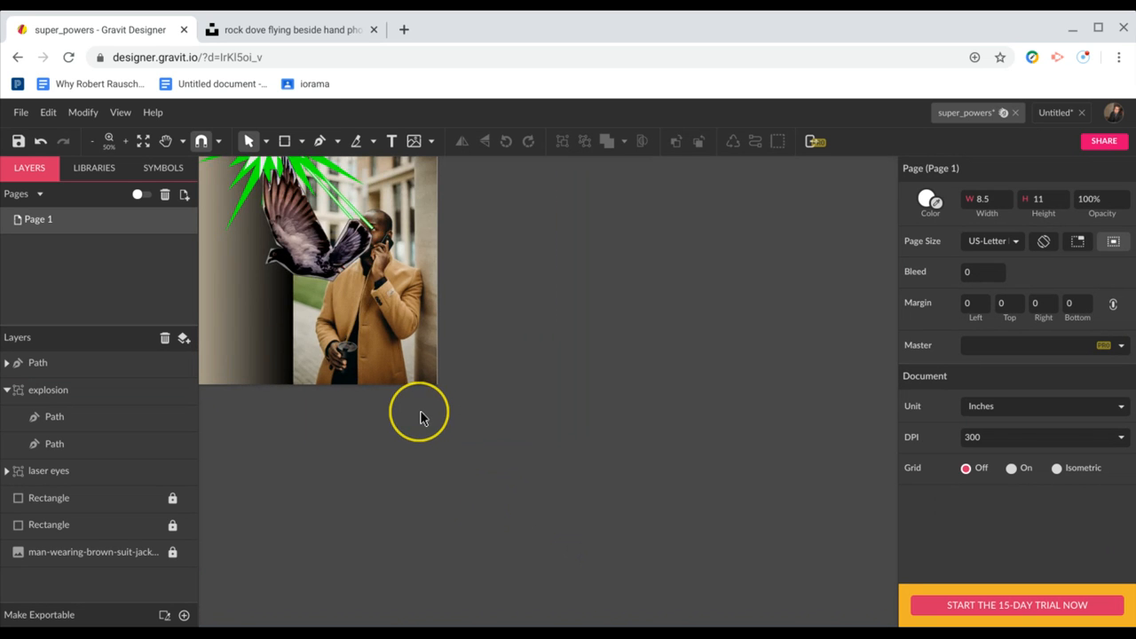
{"action": "scroll", "coordinate": [421, 413], "scroll_direction": "up", "scroll_amount": 1}
{"action": "scroll", "coordinate": [421, 413], "scroll_direction": "left", "scroll_amount": 1}
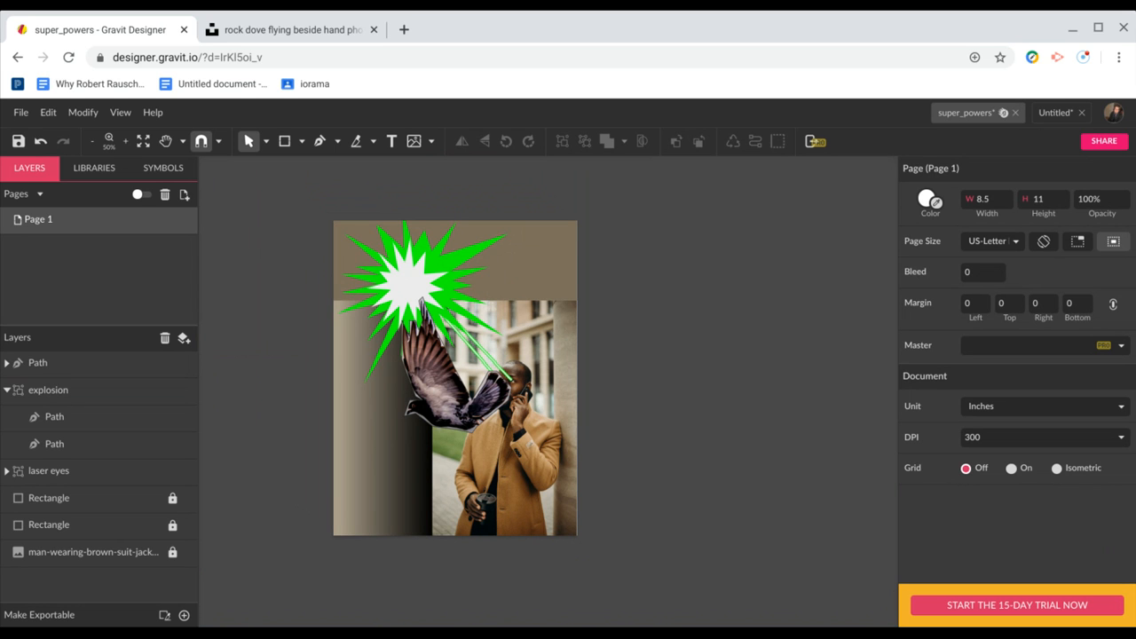
{"action": "key", "text": "ctrl+plus"}
{"action": "key", "text": "ctrl+plus"}
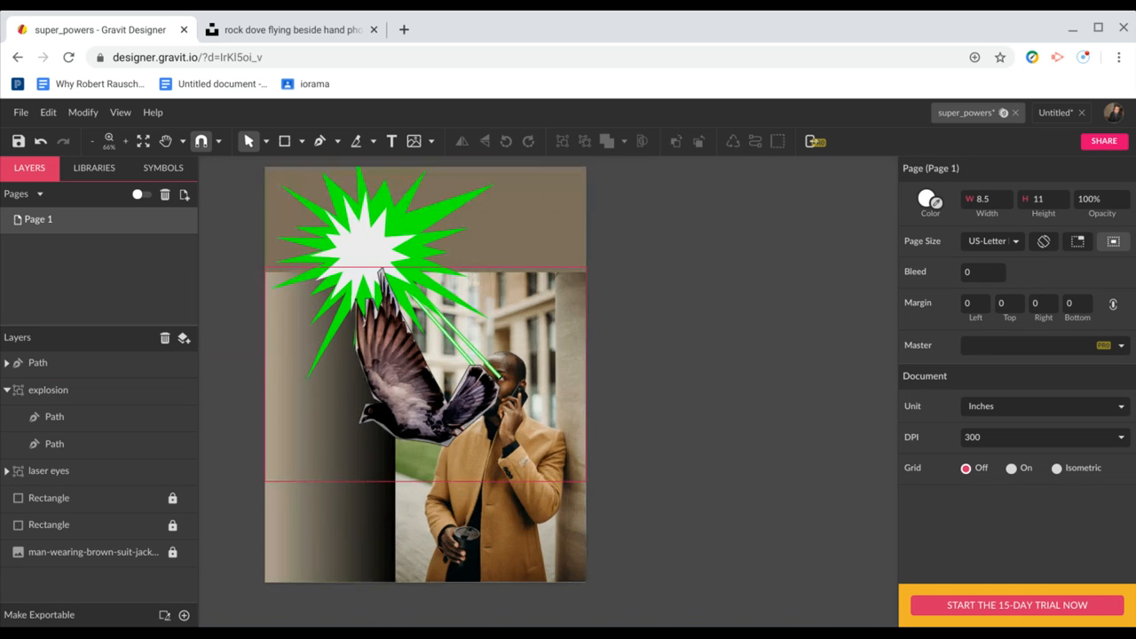
{"action": "scroll", "coordinate": [463, 430], "scroll_direction": "up", "scroll_amount": 2}
{"action": "scroll", "coordinate": [464, 430], "scroll_direction": "left", "scroll_amount": 3}
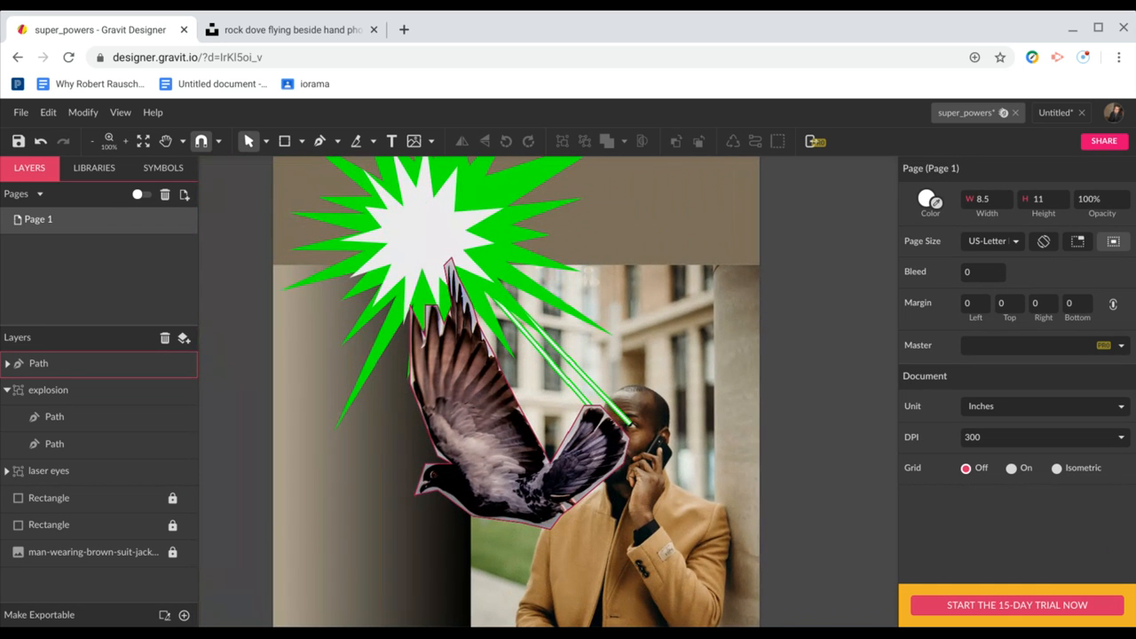
{"action": "left_click", "coordinate": [463, 430]}
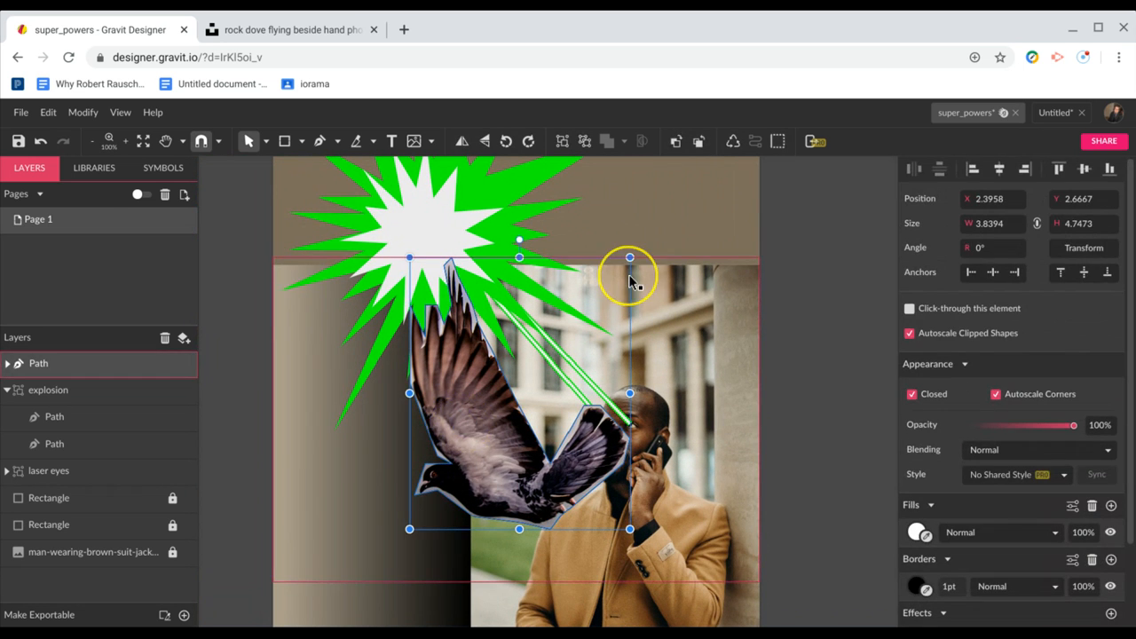
{"action": "left_click_drag", "start_coordinate": [631, 257], "coordinate": [481, 447]}
{"action": "left_click_drag", "start_coordinate": [425, 509], "coordinate": [448, 256]}
{"action": "scroll", "coordinate": [415, 245], "scroll_direction": "up", "scroll_amount": 1}
{"action": "scroll", "coordinate": [487, 248], "scroll_direction": "left", "scroll_amount": 1}
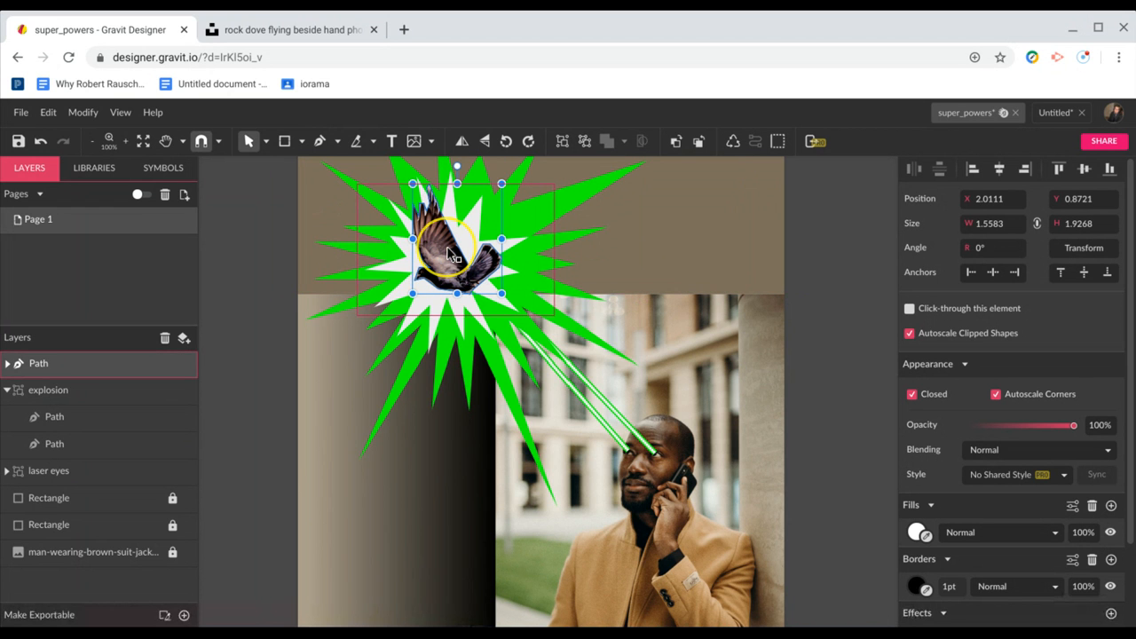
{"action": "left_click", "coordinate": [650, 262]}
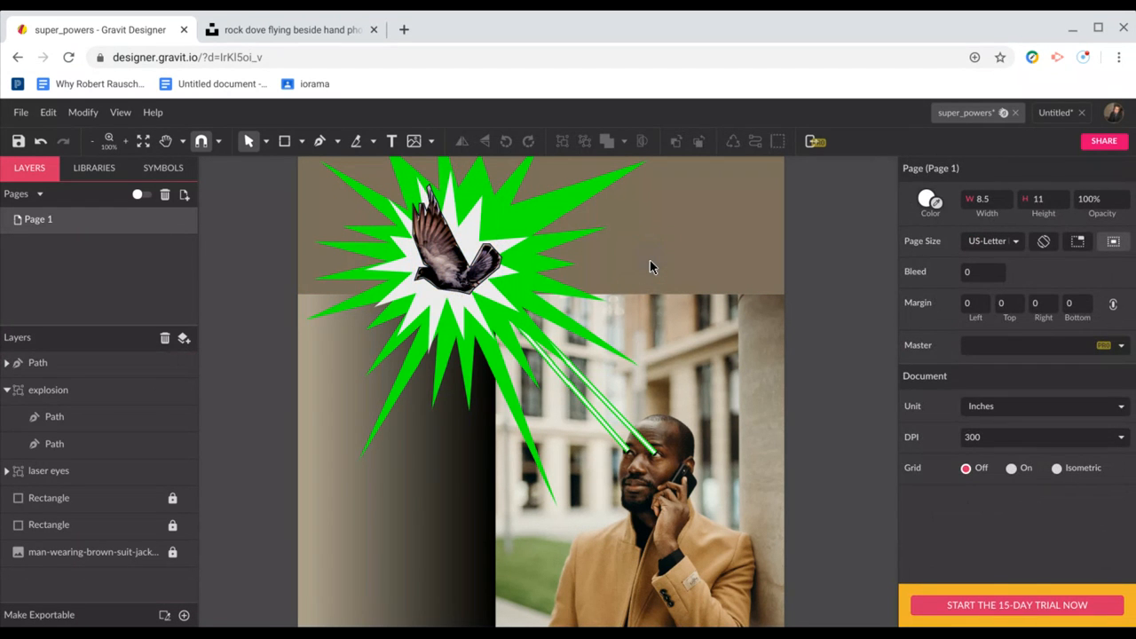
- Remove the 1 pt black border from the clipped bird in the explosion
{"action": "left_click", "coordinate": [480, 275]}
{"action": "left_click", "coordinate": [473, 277]}
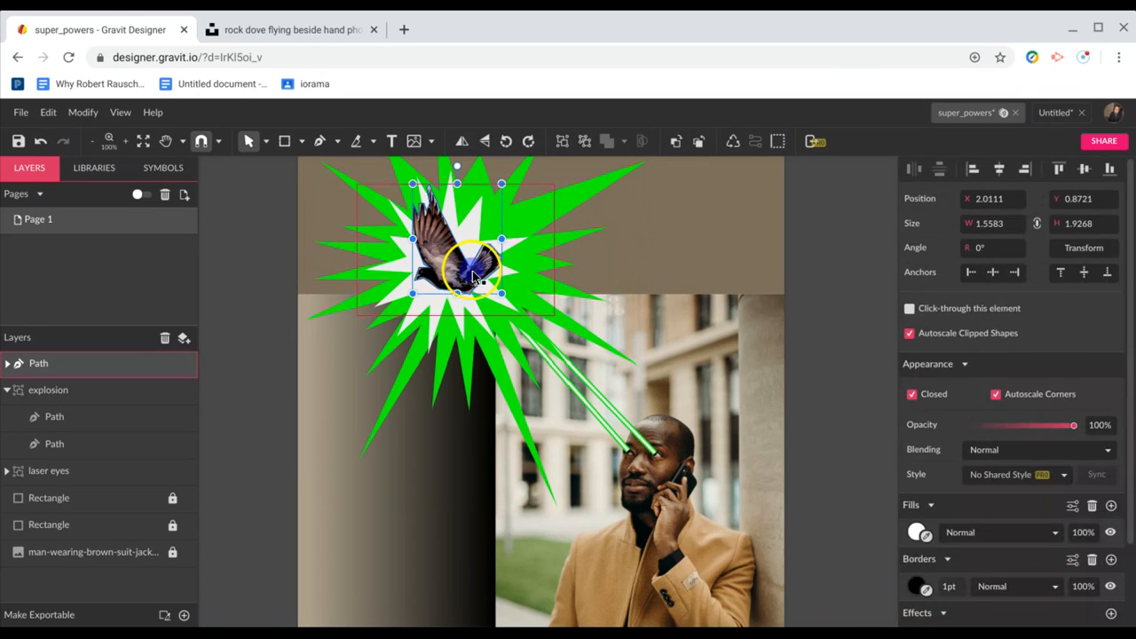
{"action": "scroll", "coordinate": [952, 515], "scroll_direction": "down", "scroll_amount": 2}
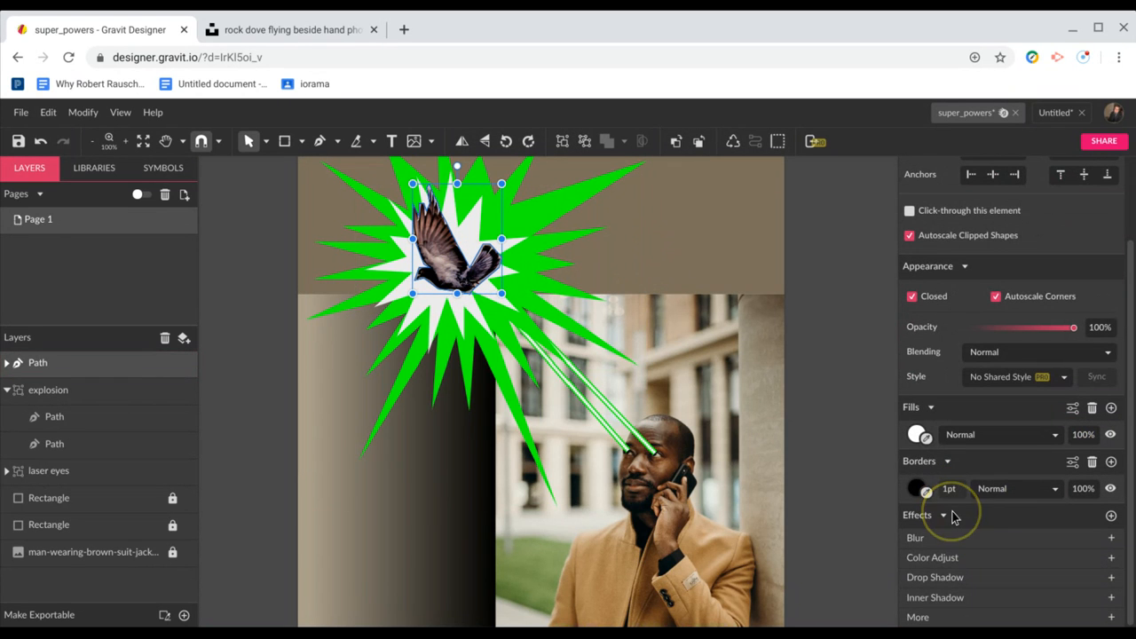
{"action": "left_click", "coordinate": [1092, 461]}
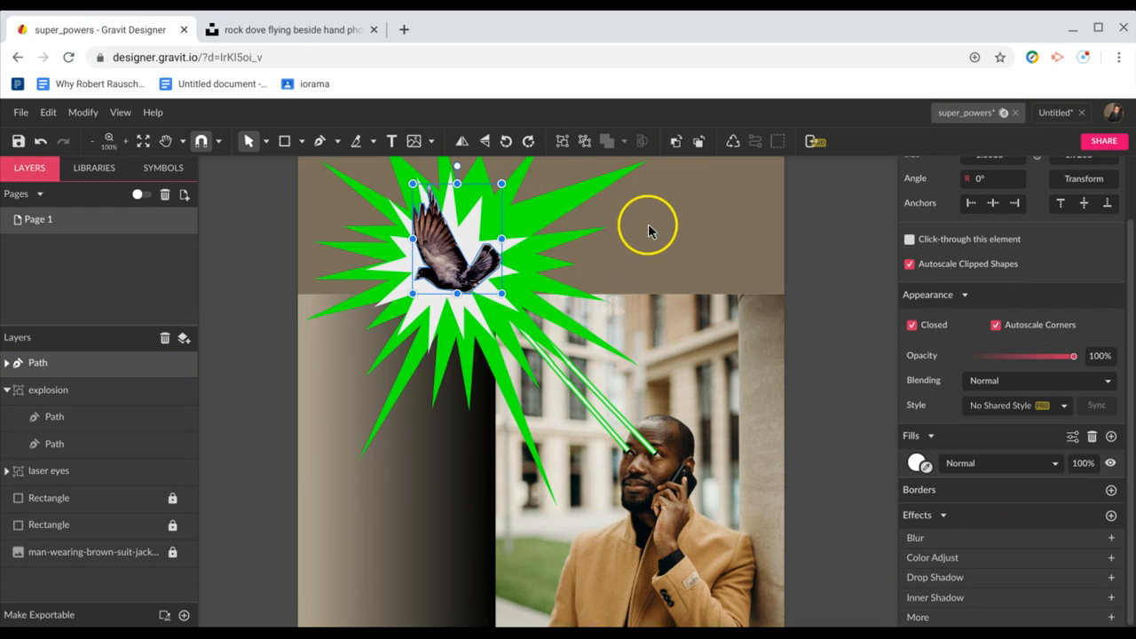
{"action": "scroll", "coordinate": [648, 223], "scroll_direction": "up", "scroll_amount": 1}
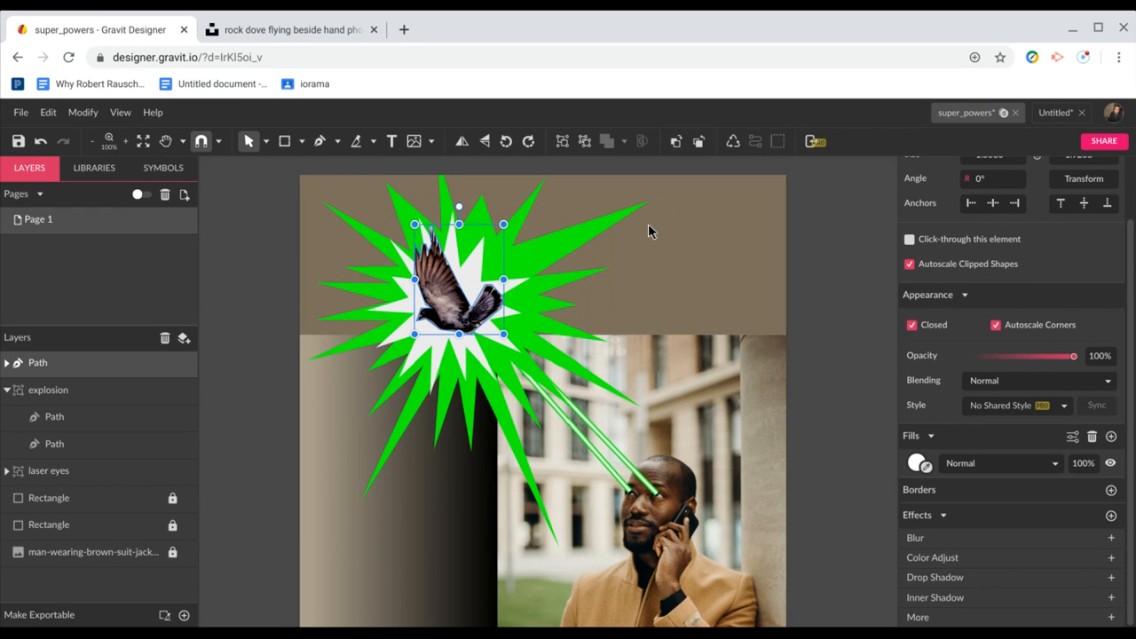
- Save the finished super_powers collage
{"action": "key", "text": "ctrl+minus"}
{"action": "scroll", "coordinate": [323, 464], "scroll_direction": "down", "scroll_amount": 2}
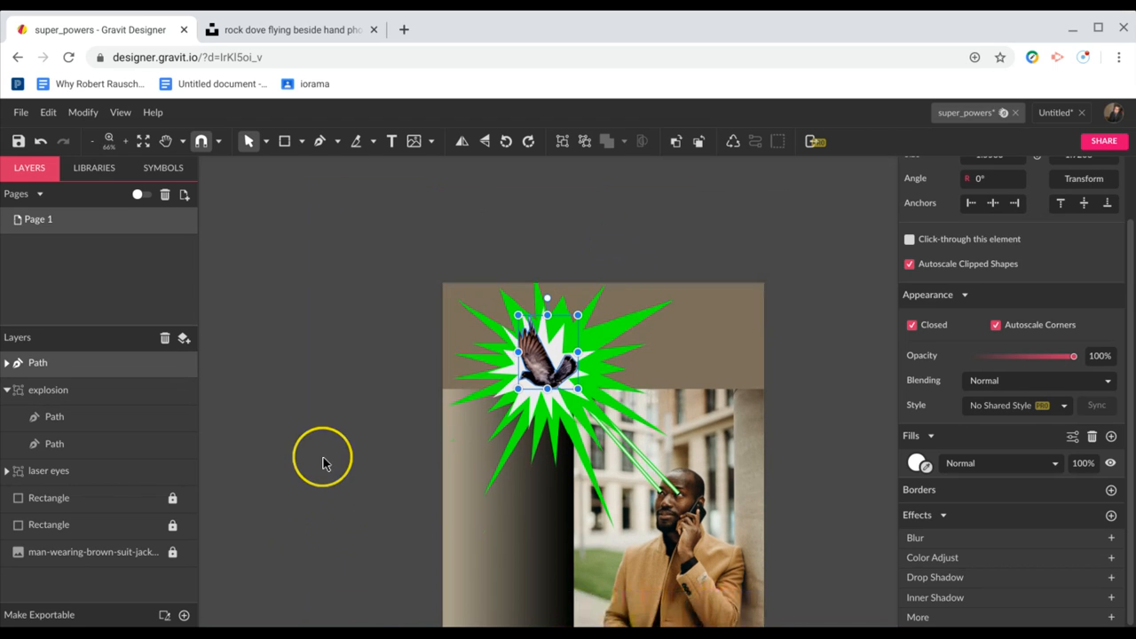
{"action": "scroll", "coordinate": [323, 464], "scroll_direction": "down", "scroll_amount": 1}
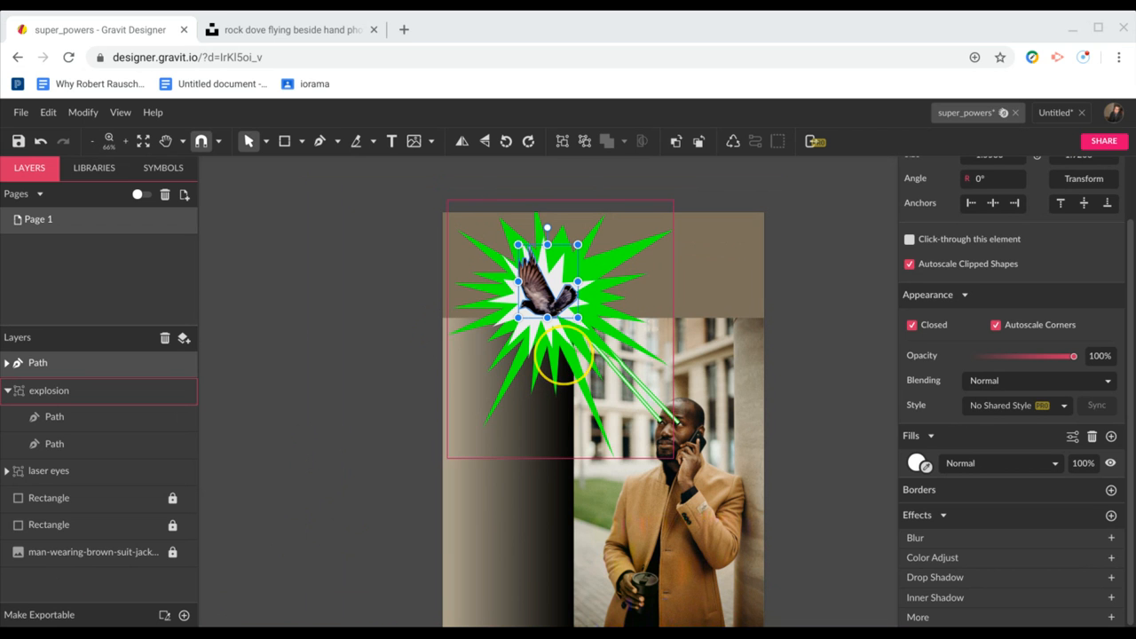
{"action": "scroll", "coordinate": [563, 353], "scroll_direction": "down", "scroll_amount": 2}
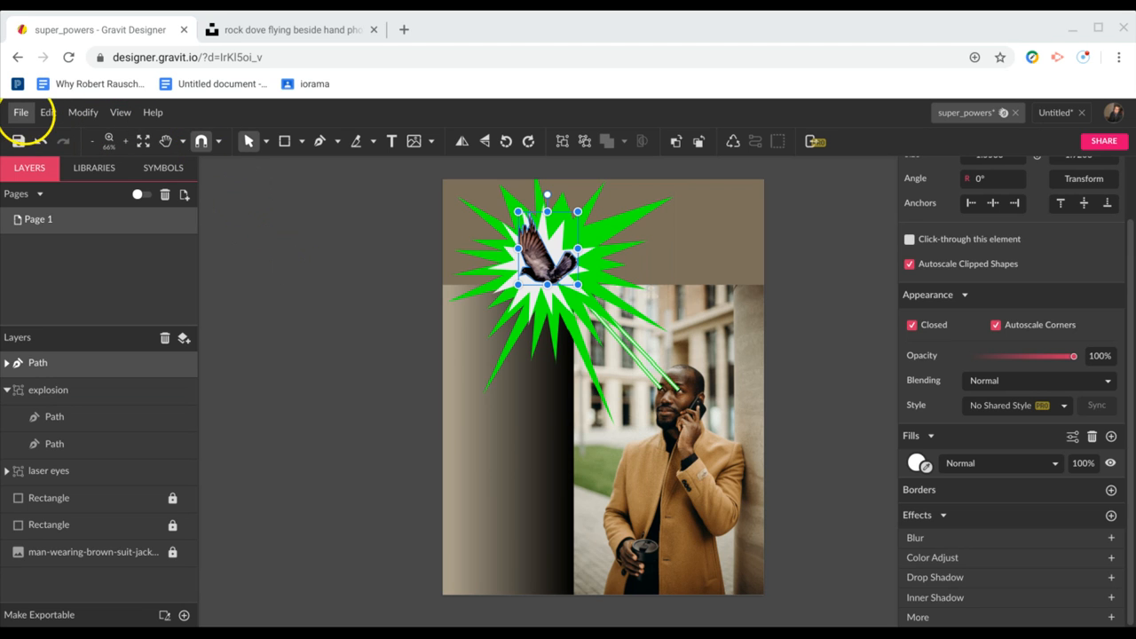
{"action": "left_click", "coordinate": [19, 113]}
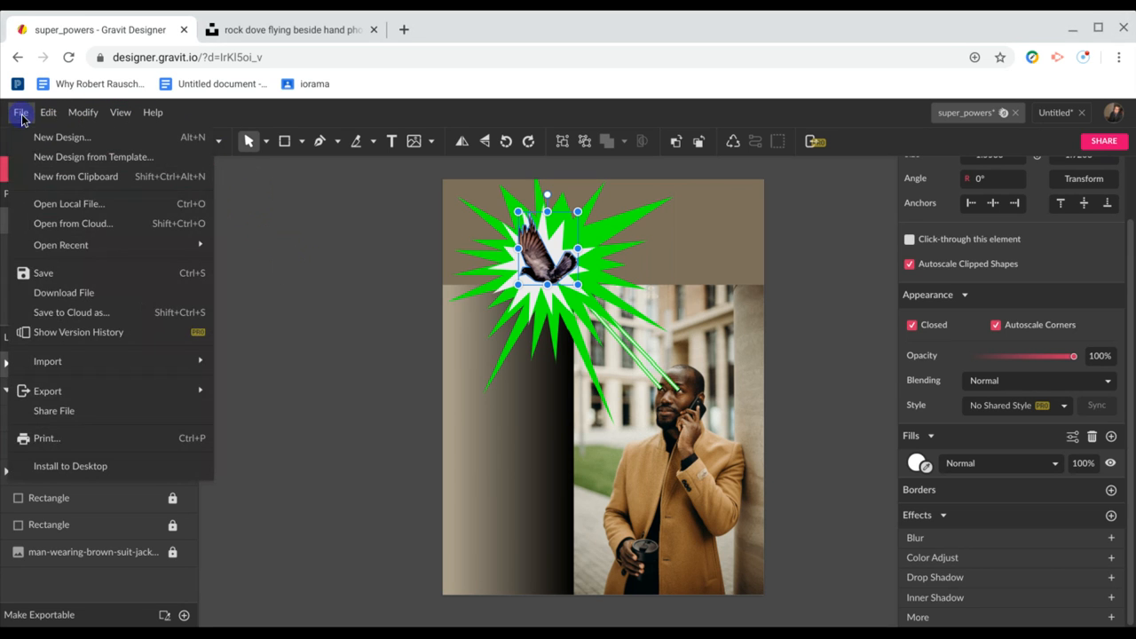
{"action": "left_click", "coordinate": [85, 274]}
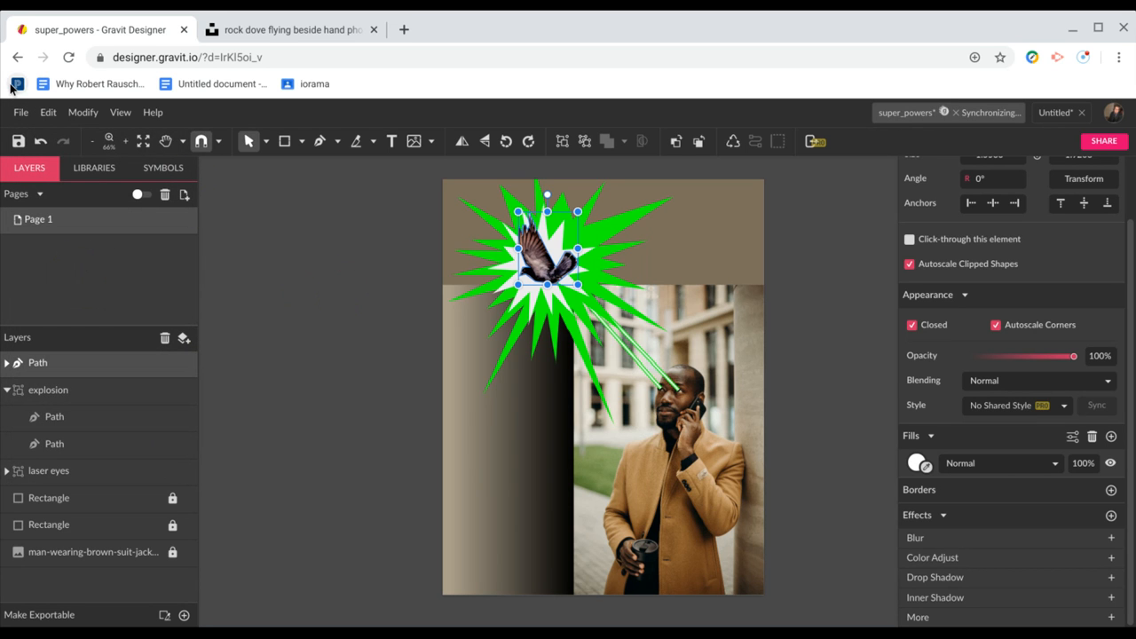
- Export the super_powers collage as a JPEG image (.jpg)
{"action": "left_click", "coordinate": [20, 115]}
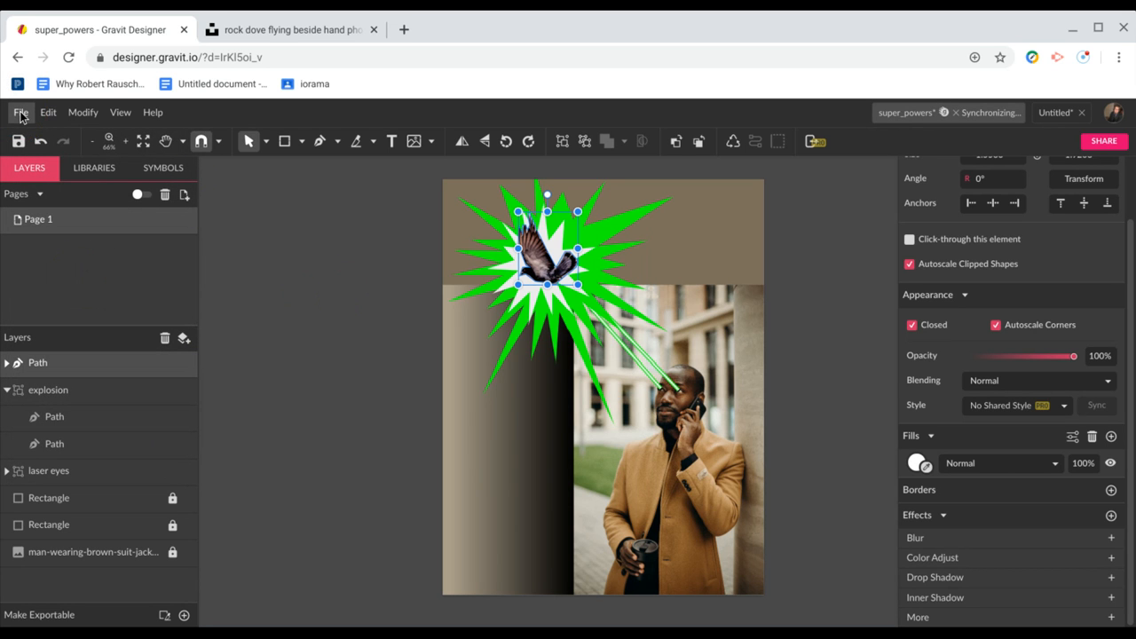
{"action": "left_click", "coordinate": [20, 116]}
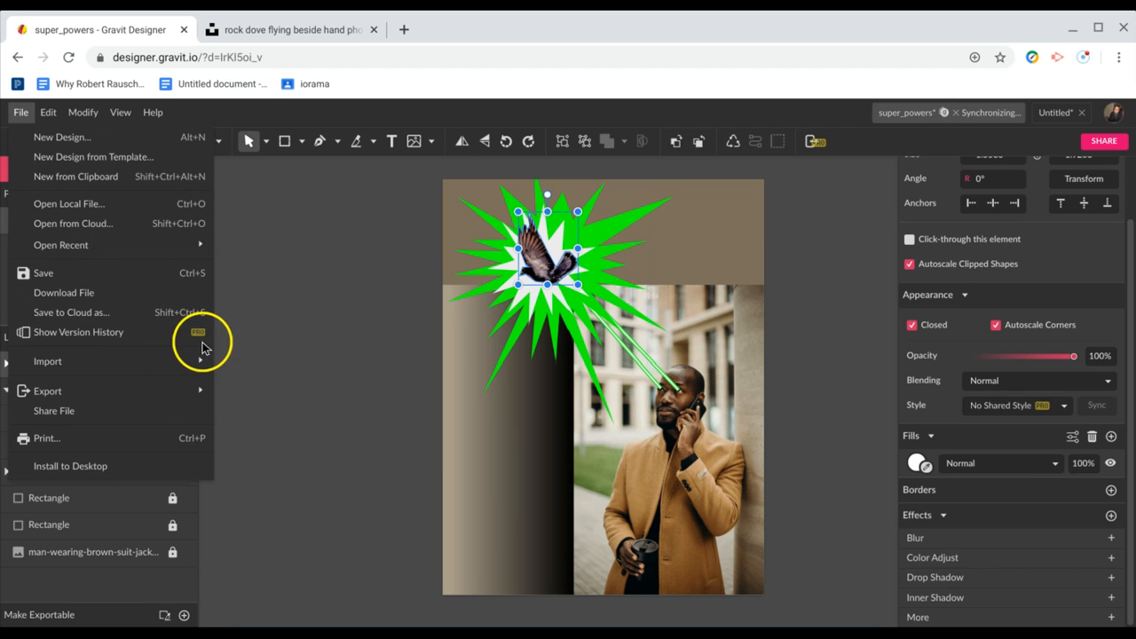
{"action": "mouse_move", "coordinate": [163, 391]}
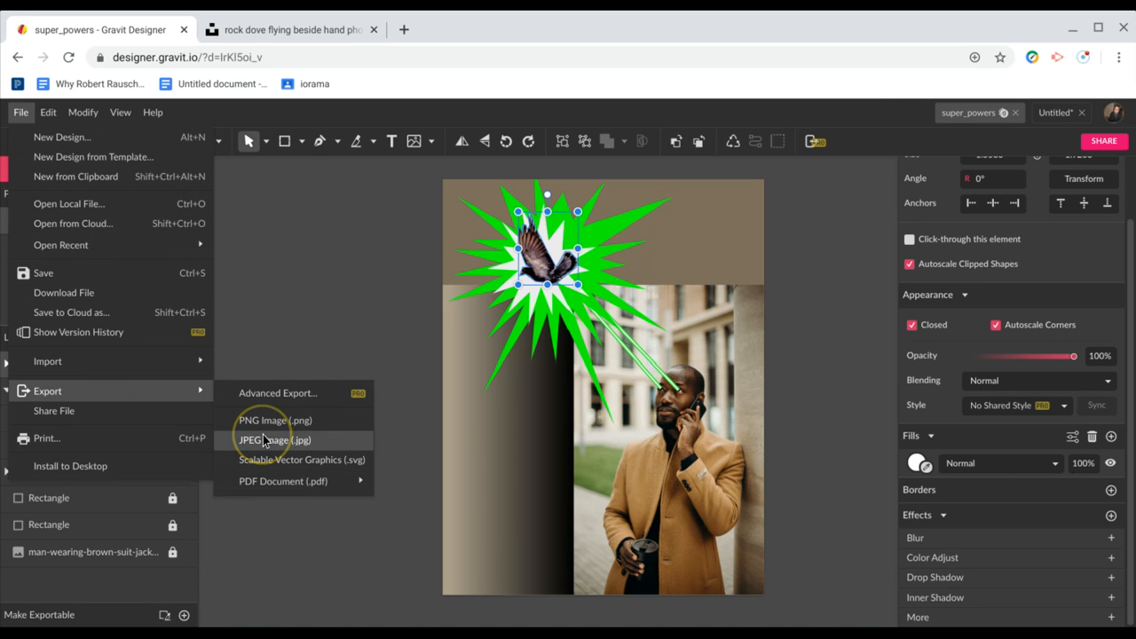
{"action": "left_click", "coordinate": [263, 435]}
{"action": "left_click", "coordinate": [261, 435]}
{"action": "left_click", "coordinate": [262, 442]}
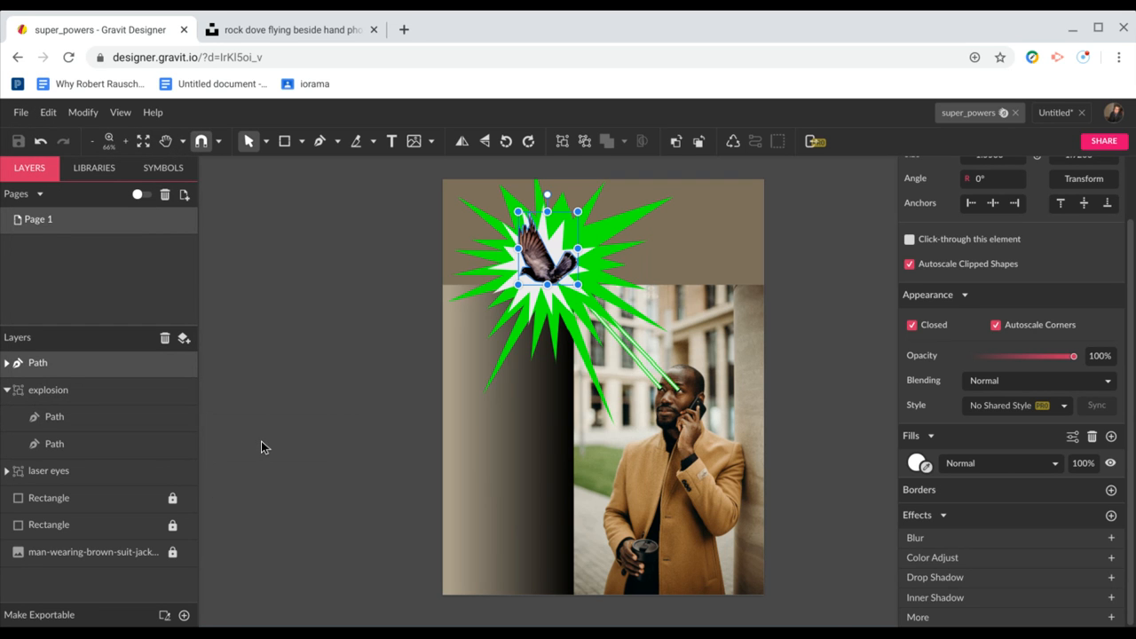